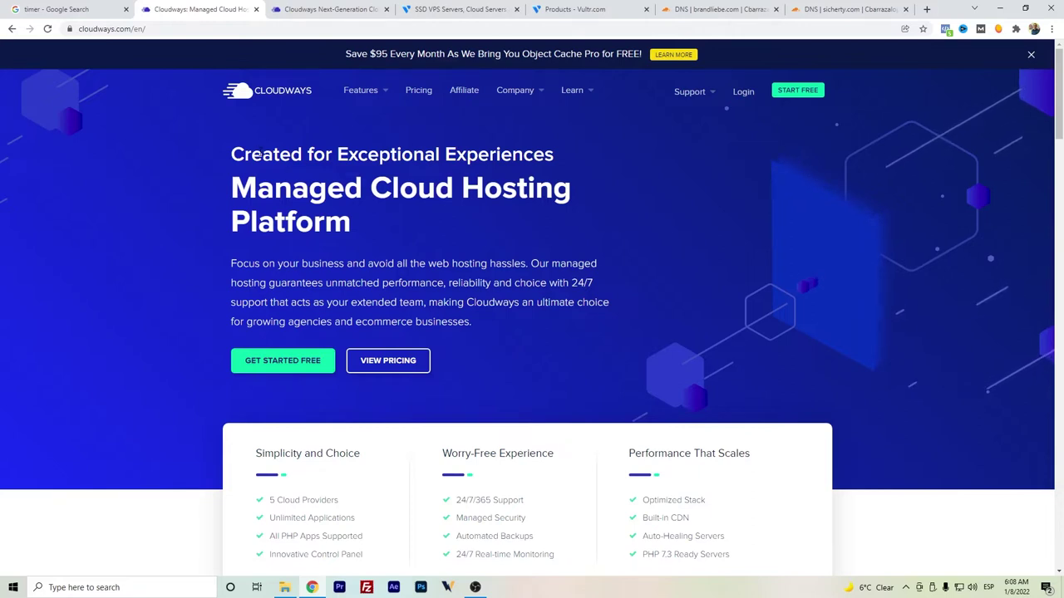
- Compare the Cloudways and Vultr homepages, then bring up the Google stopwatch at 0s 00
{"action": "mouse_move", "coordinate": [411, 138]}
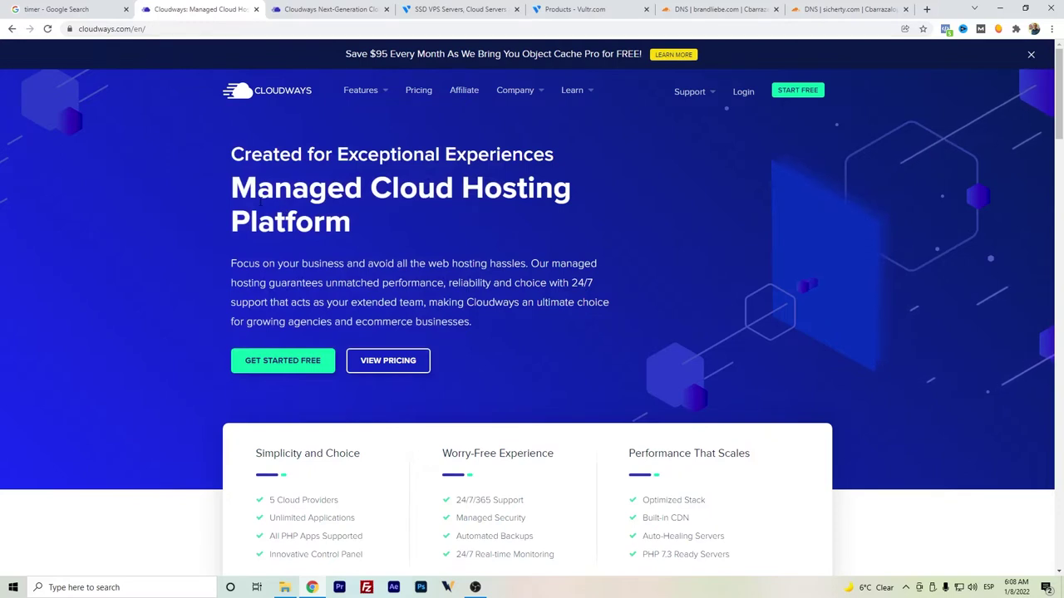
{"action": "left_click", "coordinate": [430, 9]}
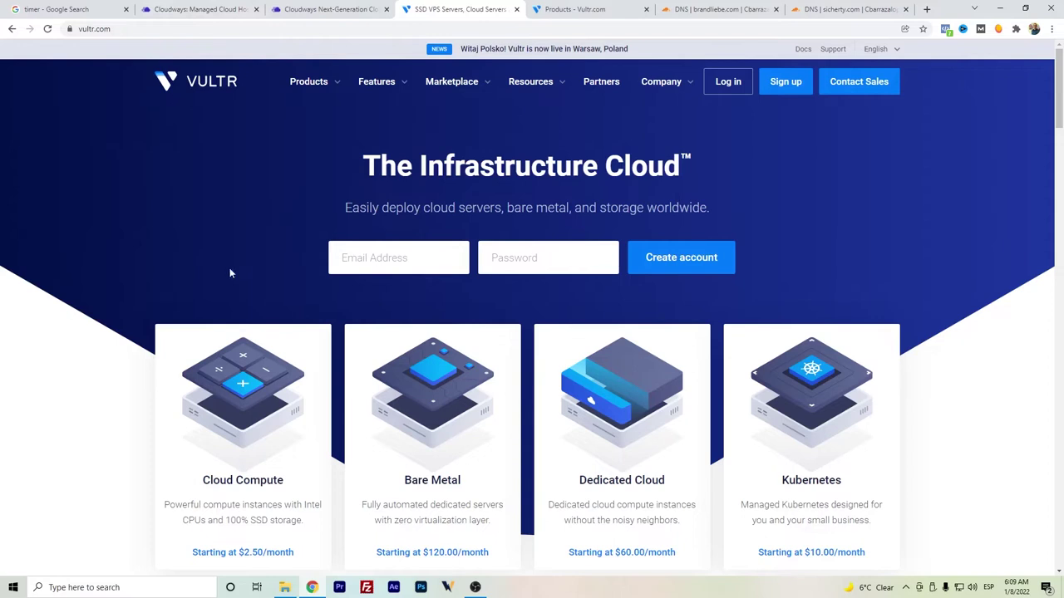
{"action": "left_click", "coordinate": [182, 11]}
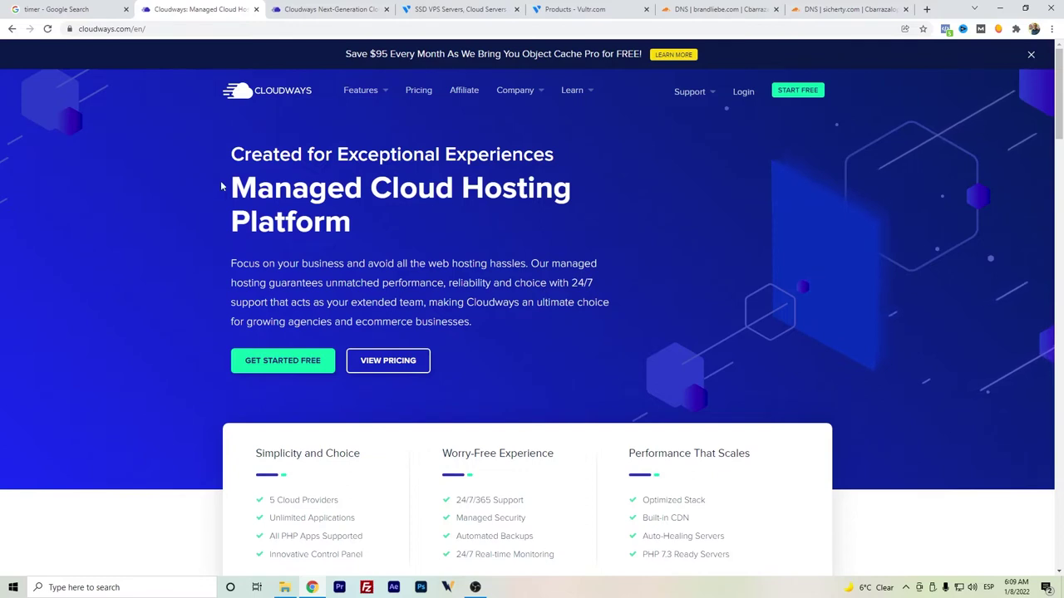
{"action": "left_click", "coordinate": [105, 6]}
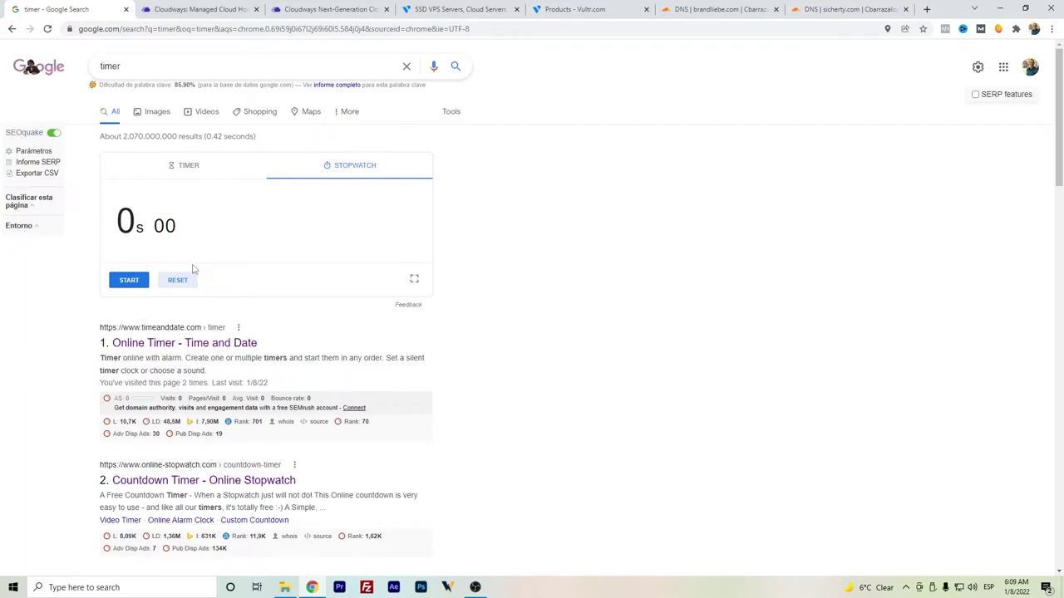
- Start the Google stopwatch running and go back to the Cloudways platform servers page
{"action": "left_click", "coordinate": [139, 284]}
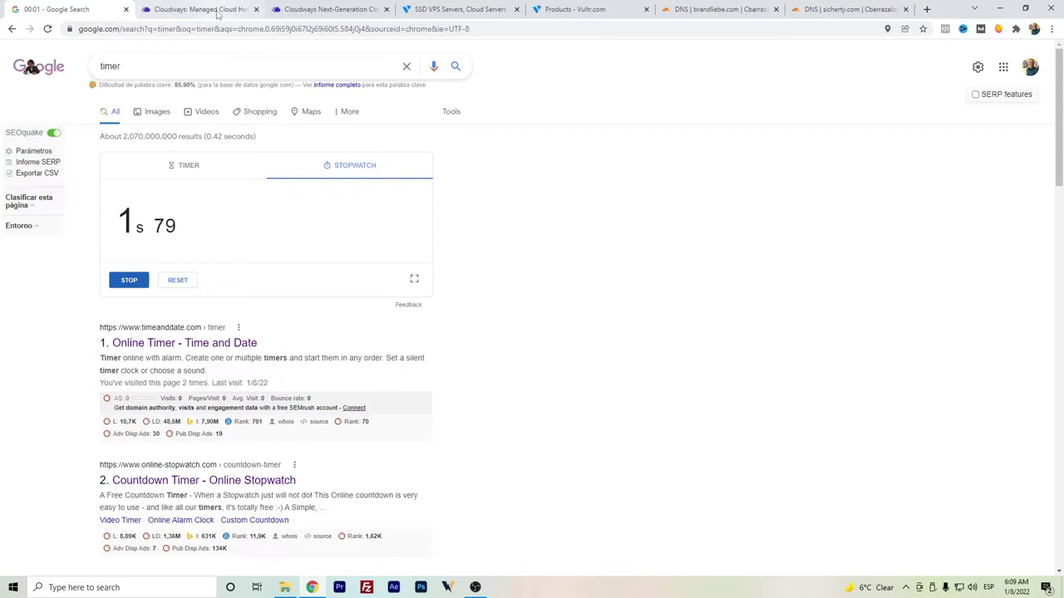
{"action": "left_click", "coordinate": [214, 10]}
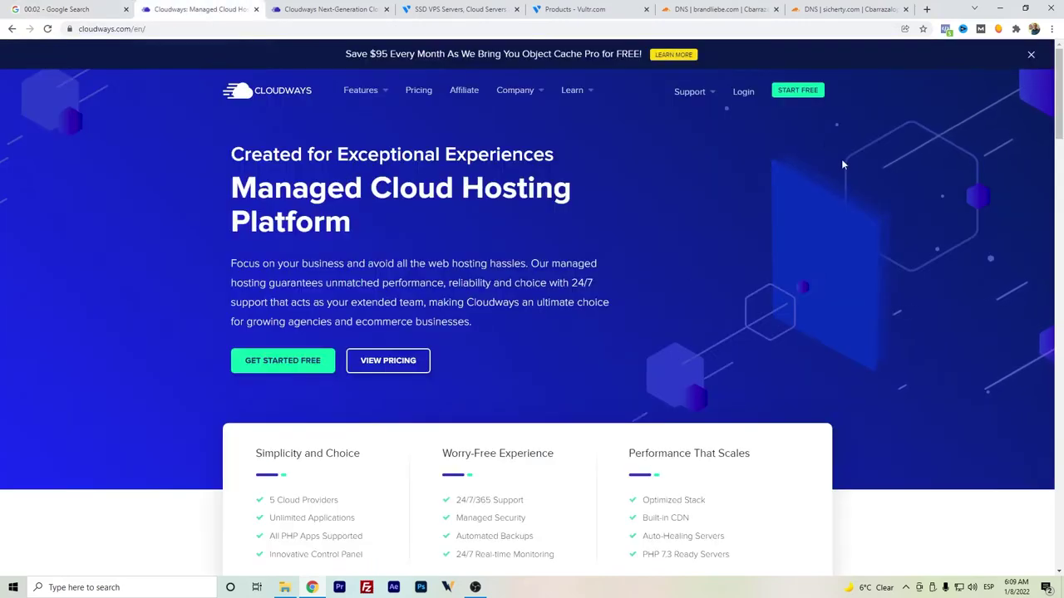
{"action": "mouse_move", "coordinate": [572, 90]}
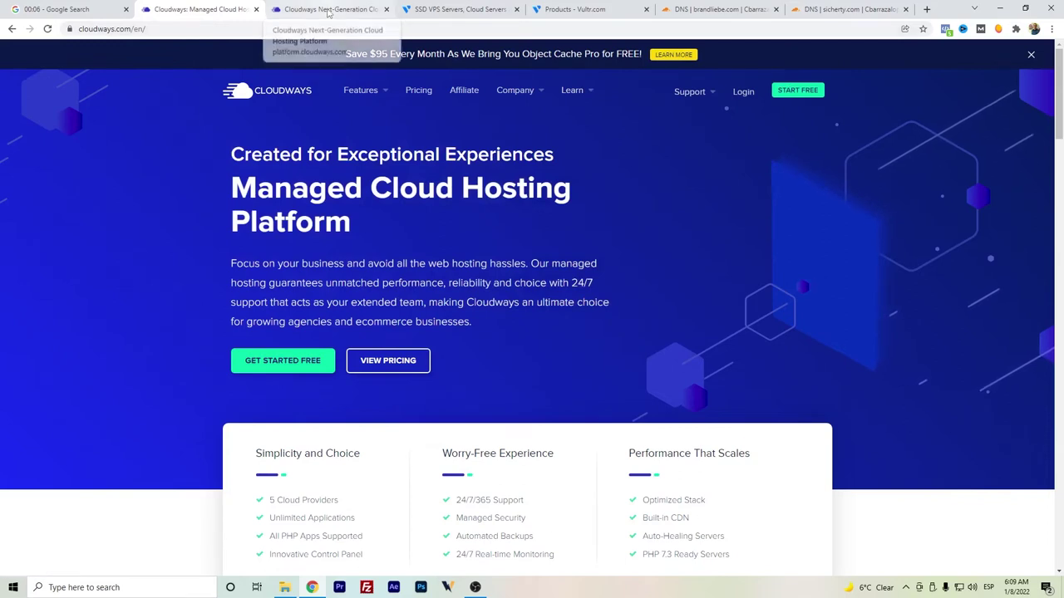
{"action": "left_click", "coordinate": [328, 10]}
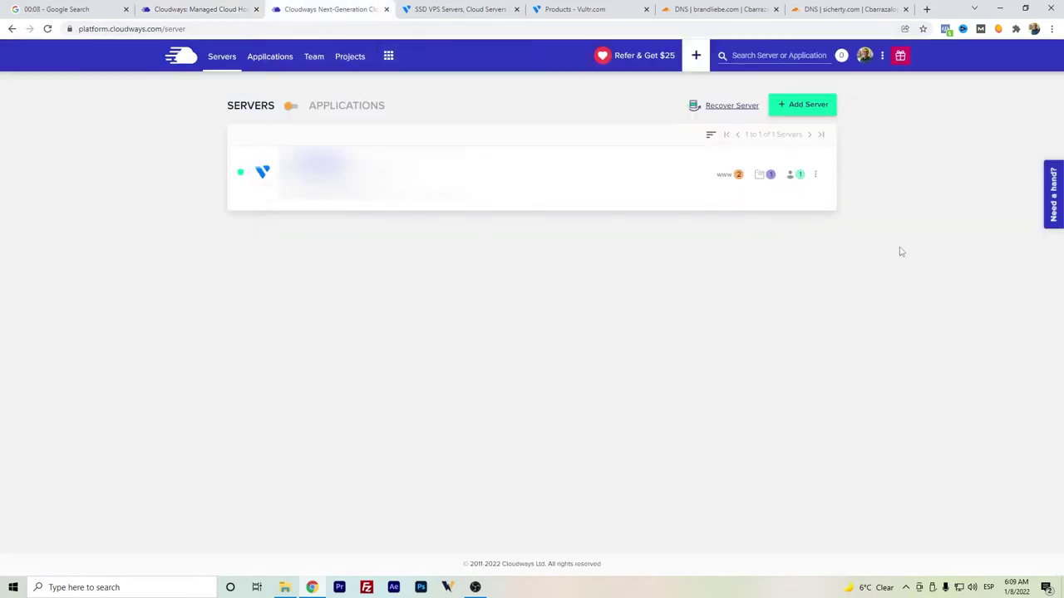
- Start adding a new server and choose WordPress Version 5.8 as the application
{"action": "left_click", "coordinate": [825, 108]}
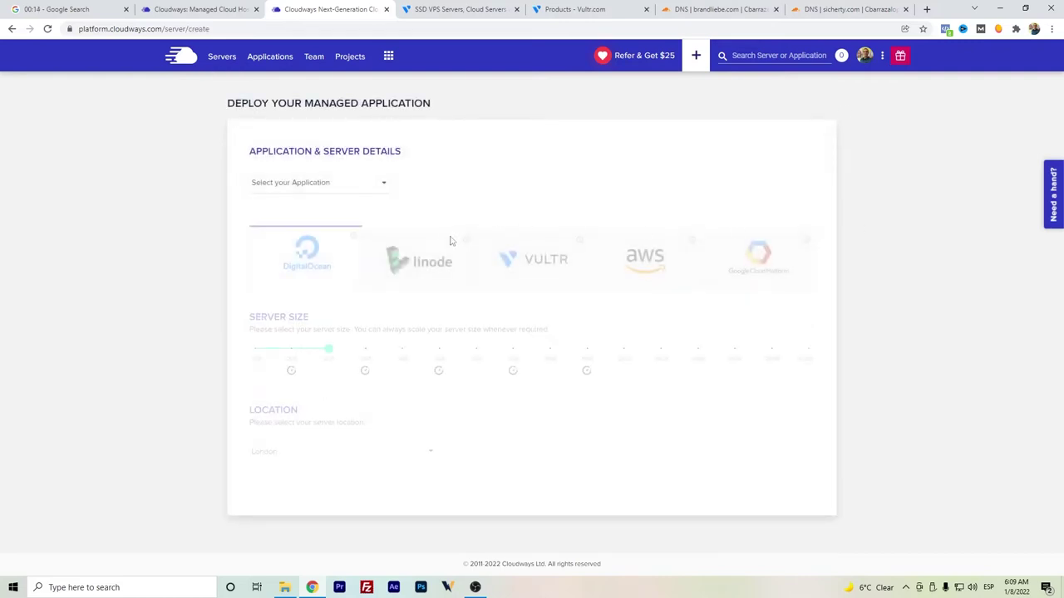
{"action": "left_click", "coordinate": [345, 182]}
{"action": "scroll", "coordinate": [299, 209], "scroll_direction": "down", "scroll_amount": 1}
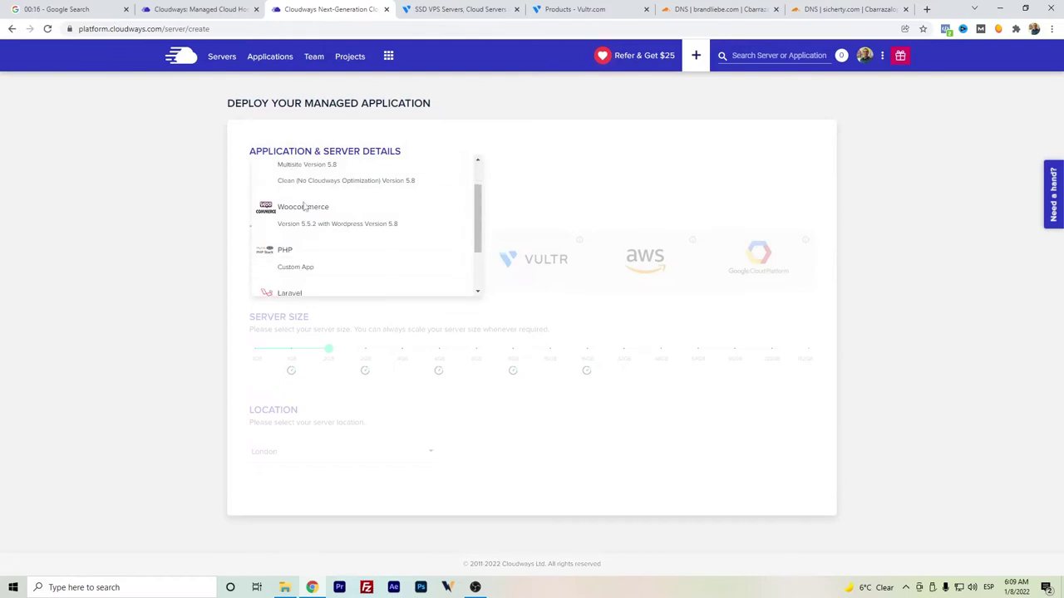
{"action": "scroll", "coordinate": [311, 261], "scroll_direction": "down", "scroll_amount": 2}
{"action": "scroll", "coordinate": [316, 285], "scroll_direction": "up", "scroll_amount": 4}
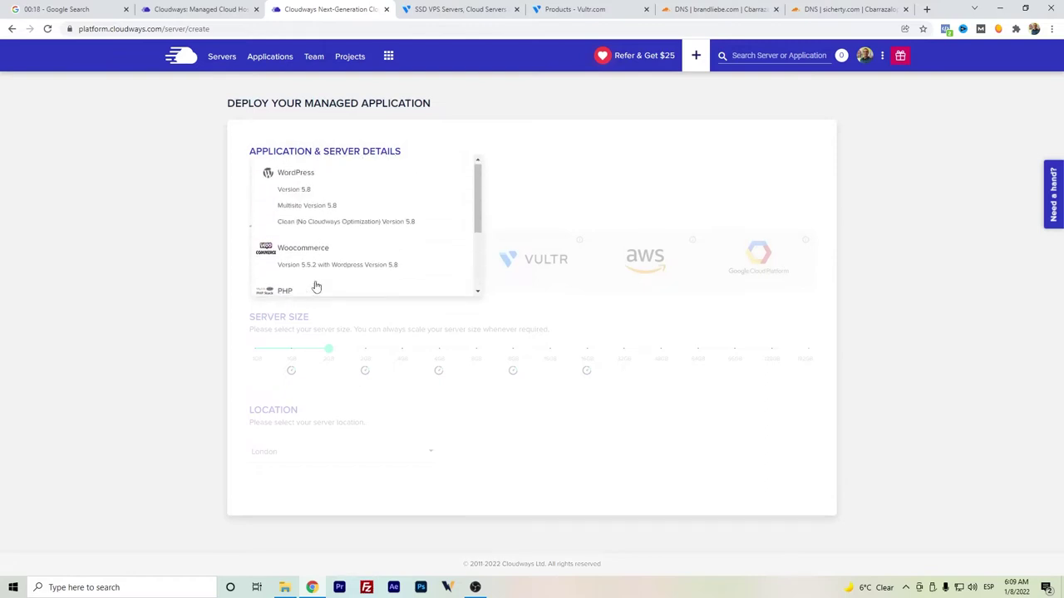
{"action": "left_click", "coordinate": [304, 196]}
- Name both the managed app and the managed server PruebaT
{"action": "left_click", "coordinate": [411, 182]}
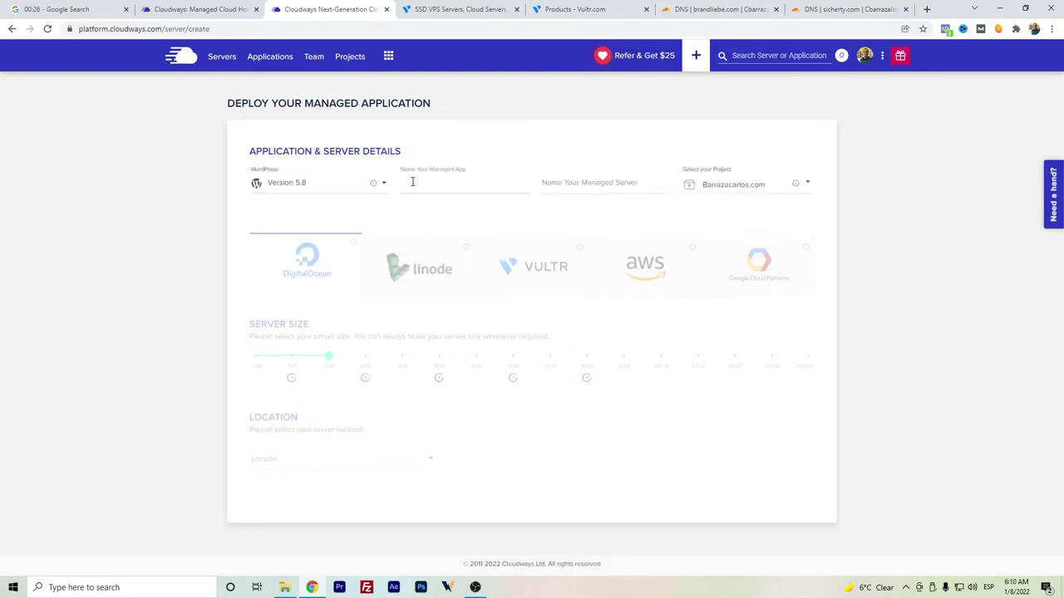
{"action": "type", "text": "PruebaT"}
{"action": "key", "text": "Tab"}
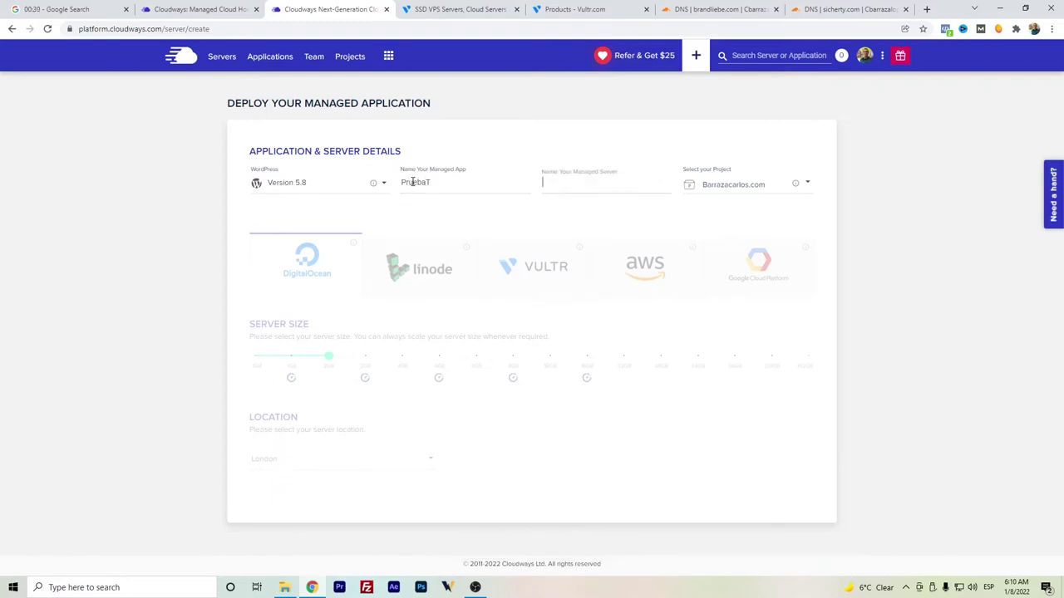
{"action": "type", "text": "PruebaT"}
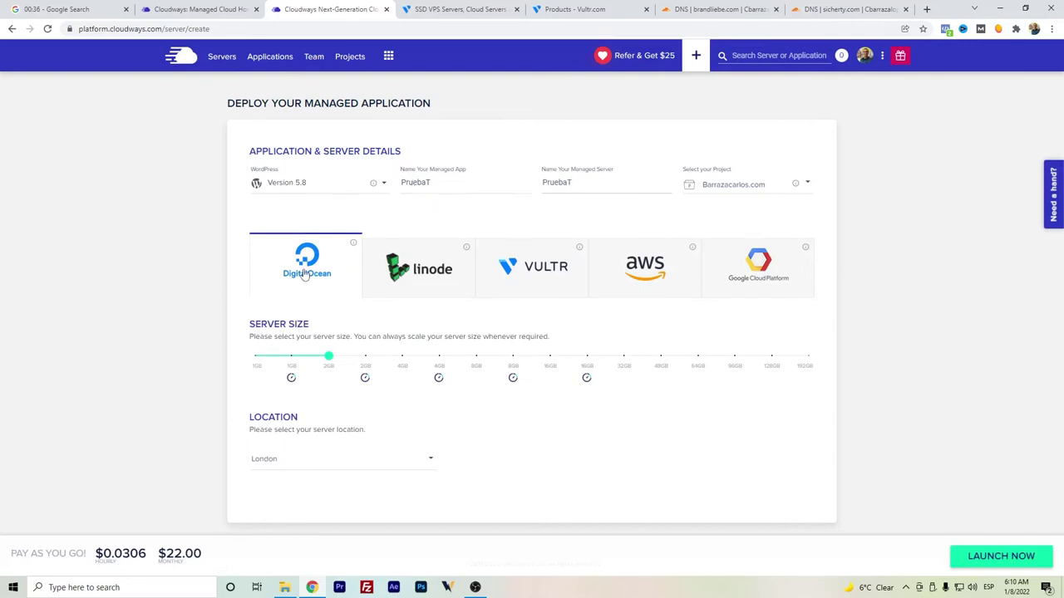
- Pick Vultr as provider with a High Frequency server sized 1GB
{"action": "left_click", "coordinate": [517, 283]}
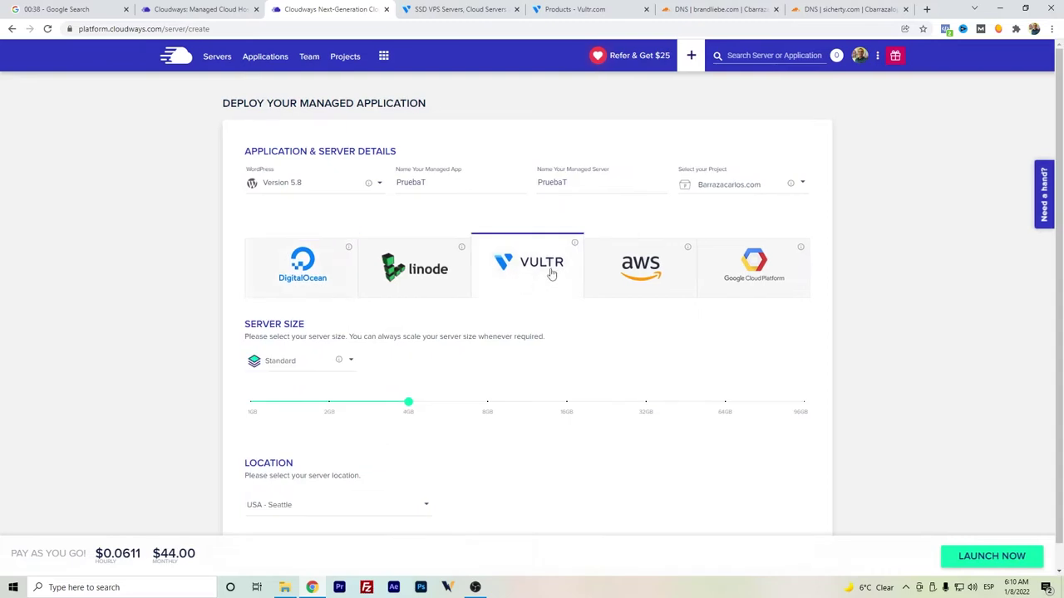
{"action": "scroll", "coordinate": [328, 398], "scroll_direction": "down", "scroll_amount": 1}
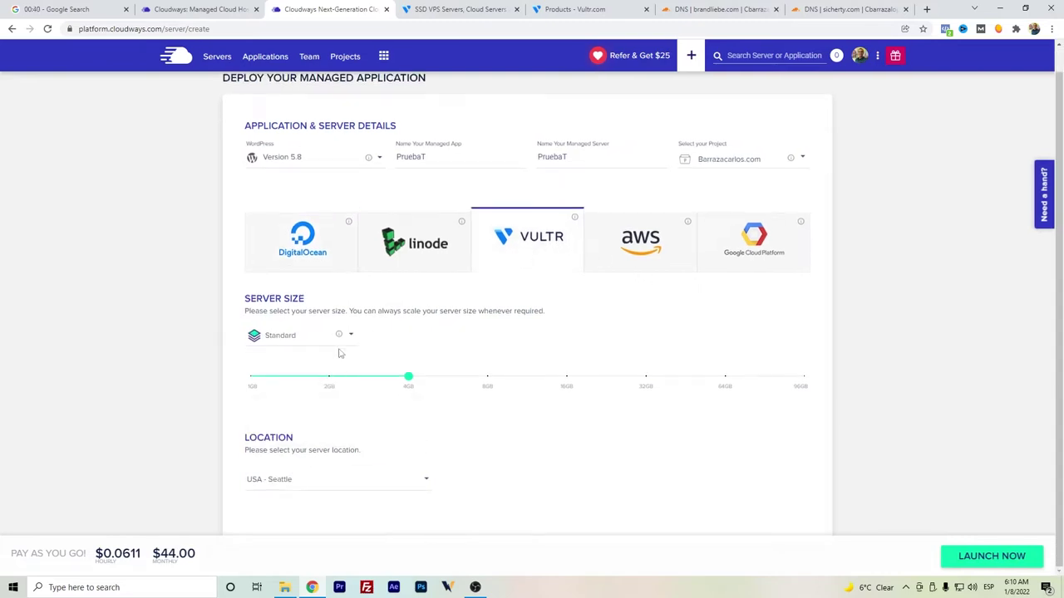
{"action": "left_click", "coordinate": [335, 337]}
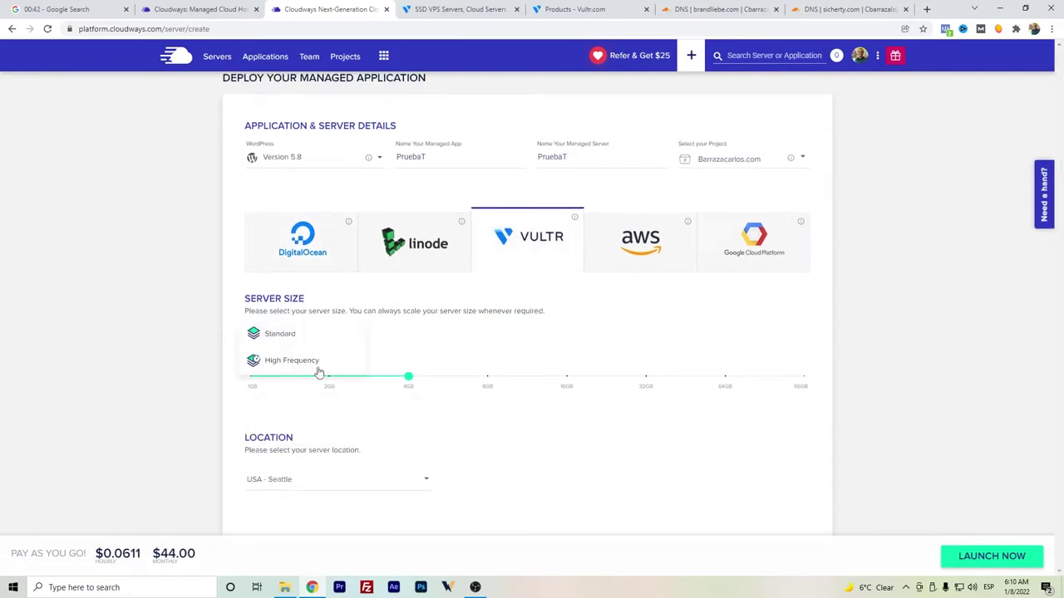
{"action": "left_click", "coordinate": [316, 372]}
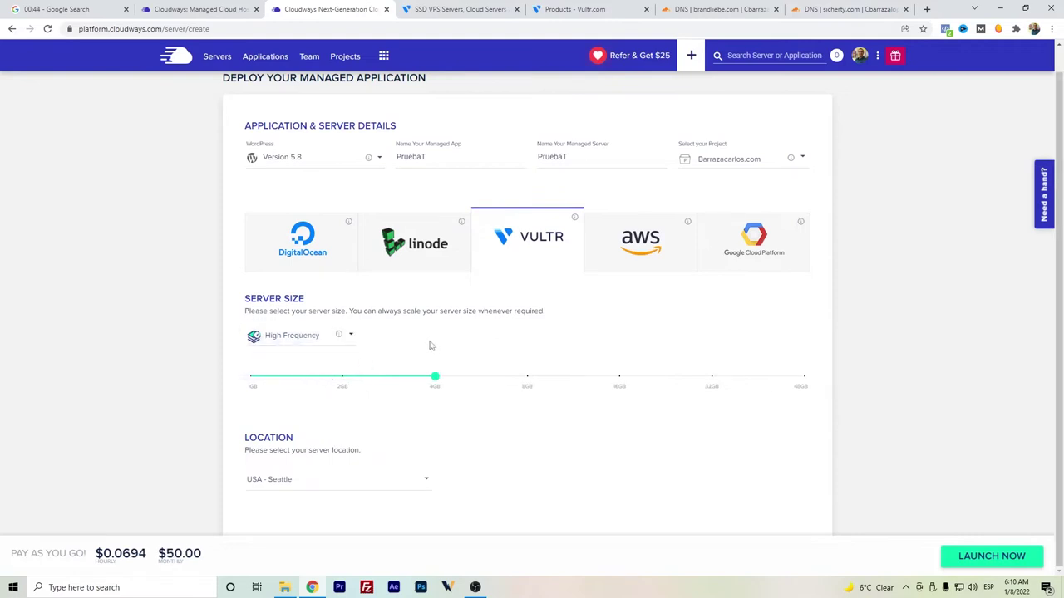
{"action": "left_click_drag", "start_coordinate": [434, 376], "coordinate": [251, 377]}
- Set the server location to North America - Mexico and launch the server
{"action": "scroll", "coordinate": [378, 427], "scroll_direction": "down", "scroll_amount": 1}
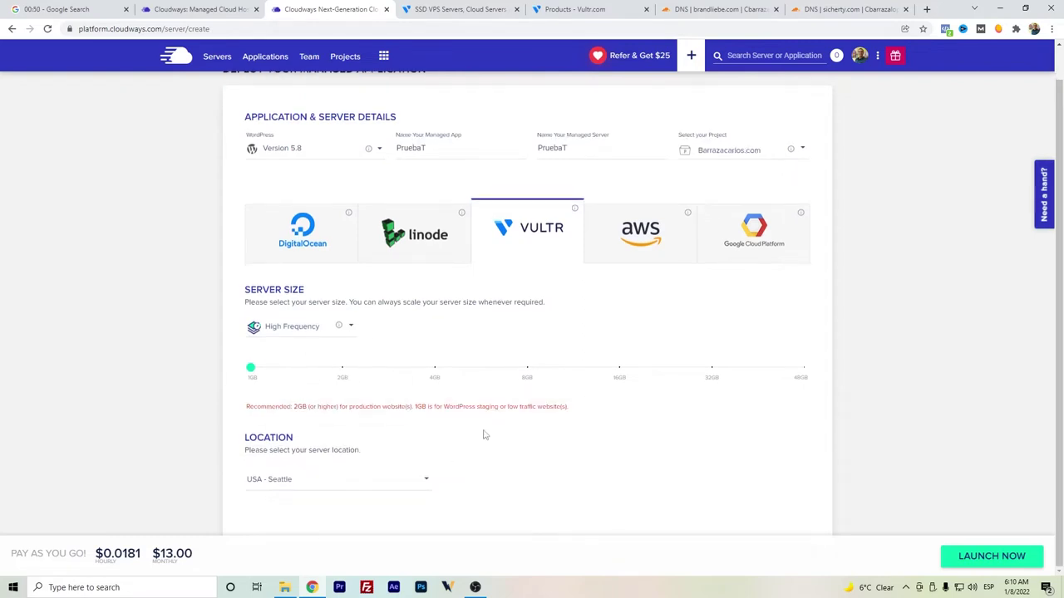
{"action": "left_click", "coordinate": [344, 480]}
{"action": "scroll", "coordinate": [346, 462], "scroll_direction": "down", "scroll_amount": 1}
{"action": "scroll", "coordinate": [344, 462], "scroll_direction": "down", "scroll_amount": 5}
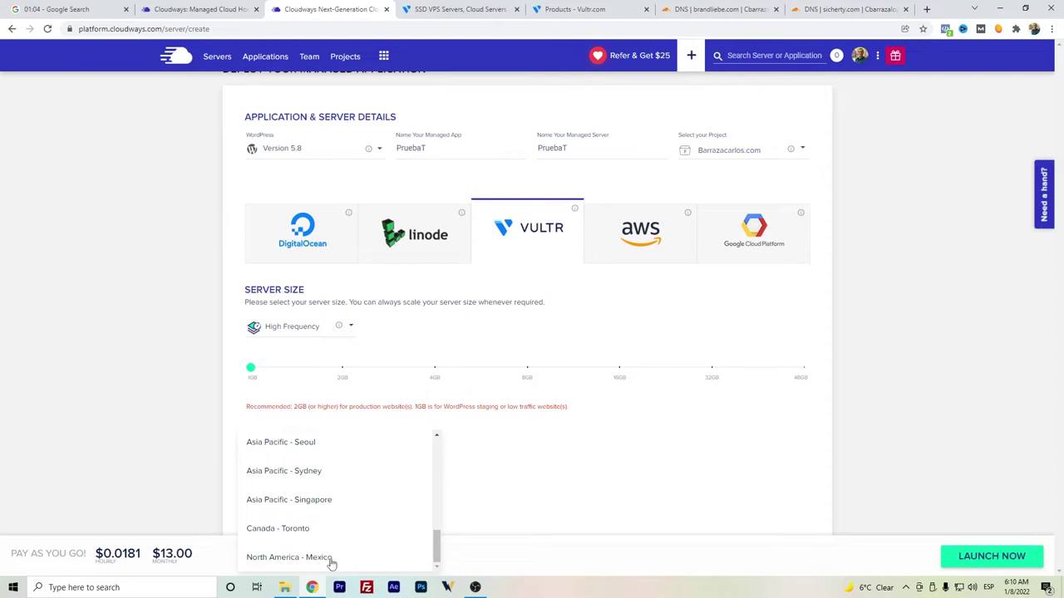
{"action": "scroll", "coordinate": [337, 537], "scroll_direction": "up", "scroll_amount": 3}
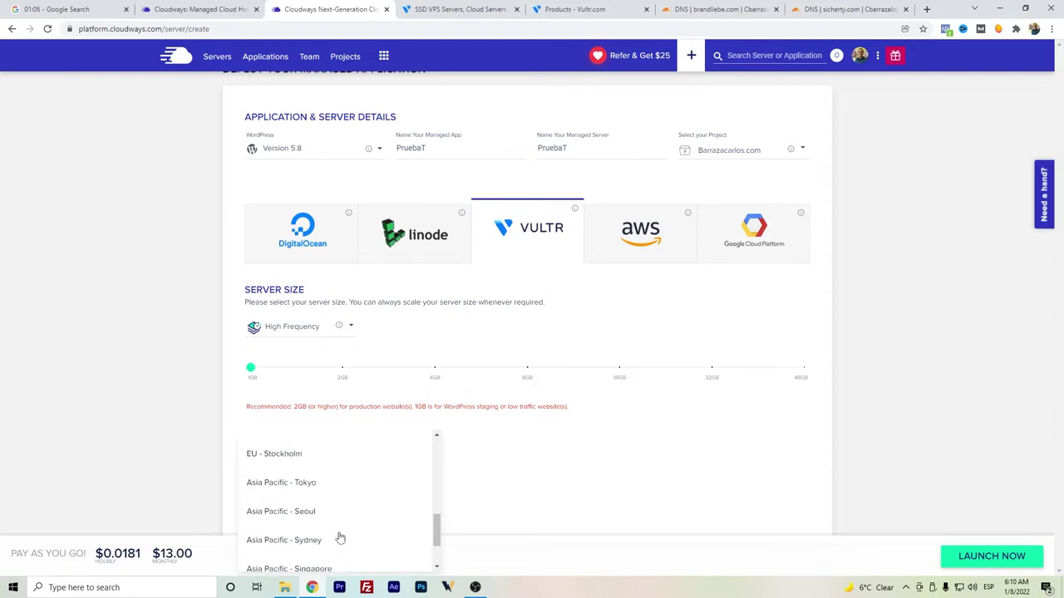
{"action": "scroll", "coordinate": [339, 536], "scroll_direction": "up", "scroll_amount": 5}
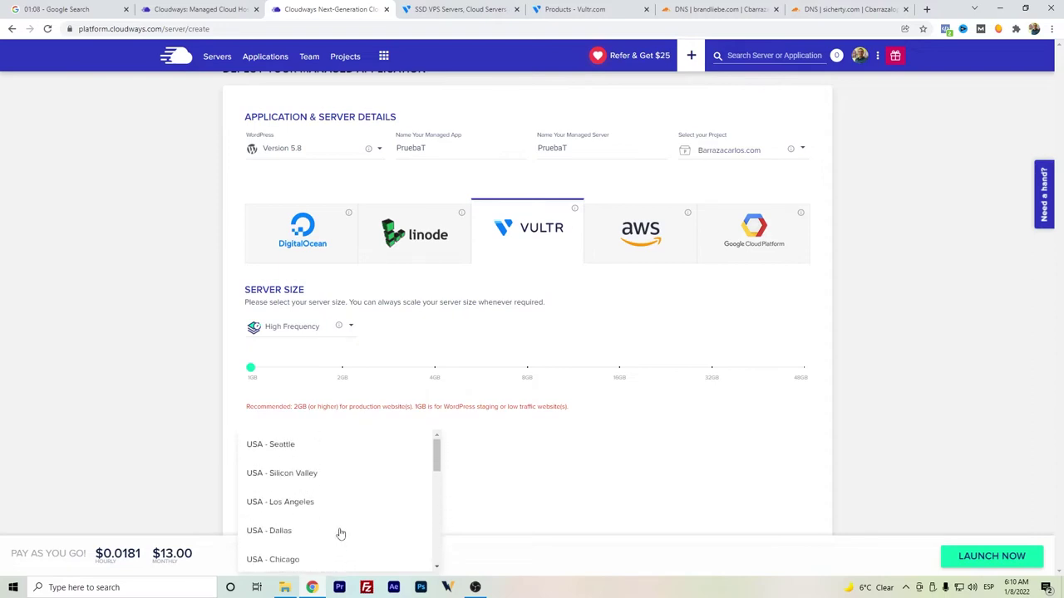
{"action": "scroll", "coordinate": [323, 487], "scroll_direction": "down", "scroll_amount": 8}
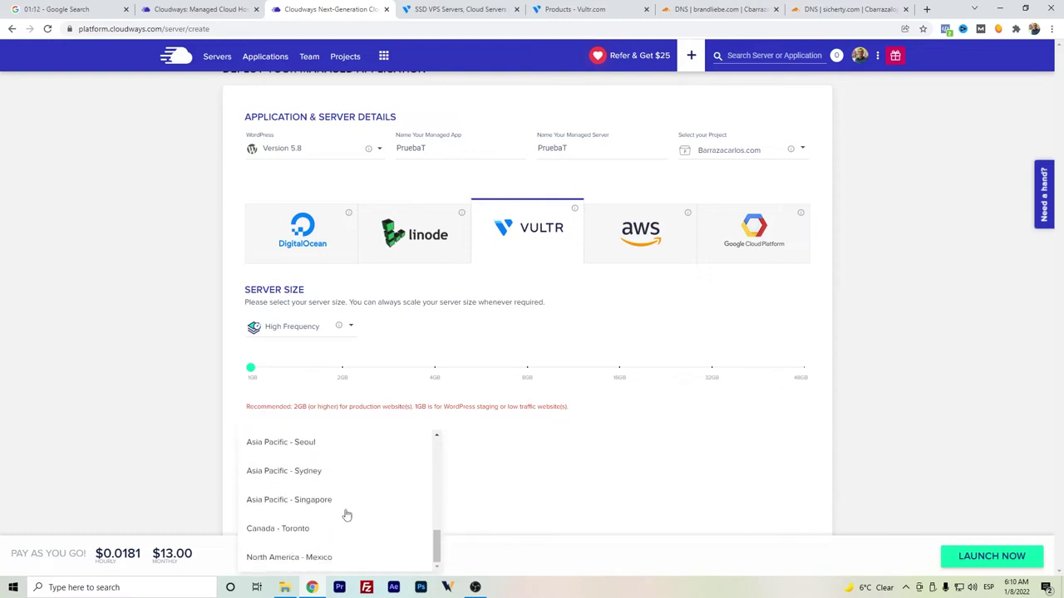
{"action": "left_click", "coordinate": [315, 557]}
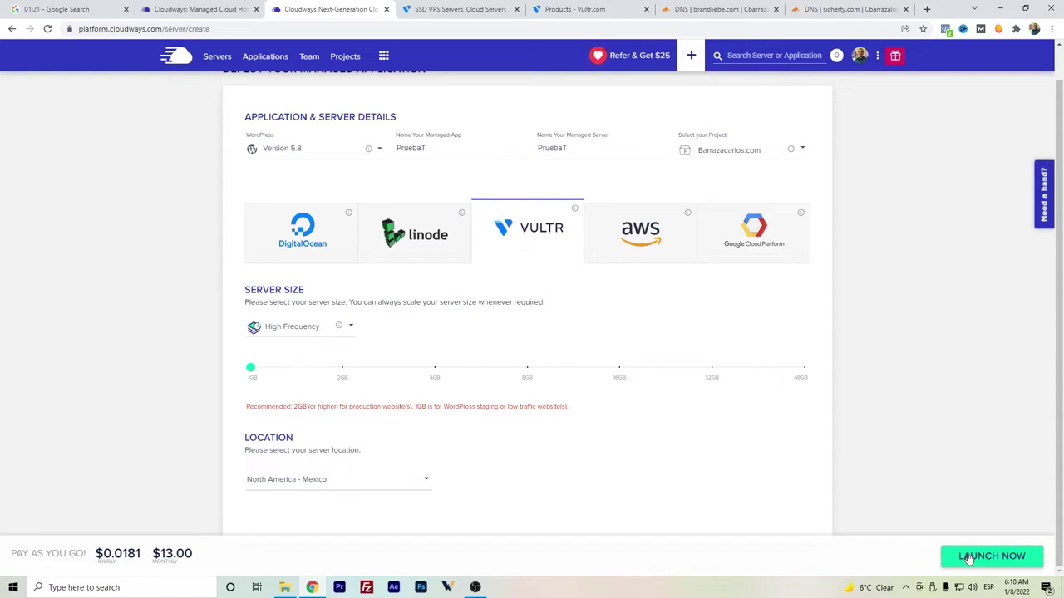
{"action": "left_click", "coordinate": [969, 561]}
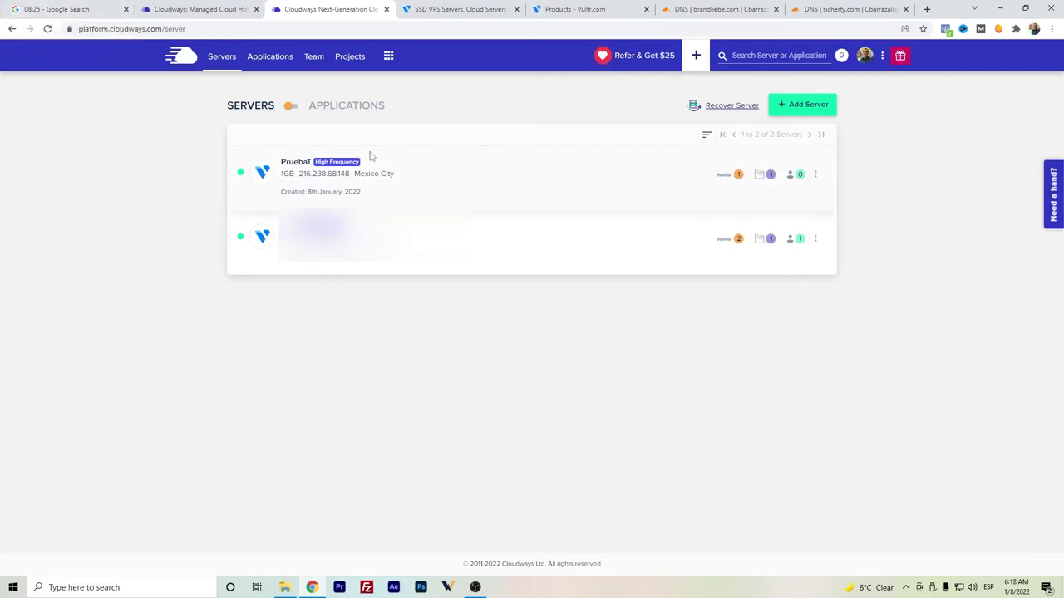
- Once PruebaT finishes deploying, show the Applications list with the PruebaT WordPress app
{"action": "left_click", "coordinate": [274, 58]}
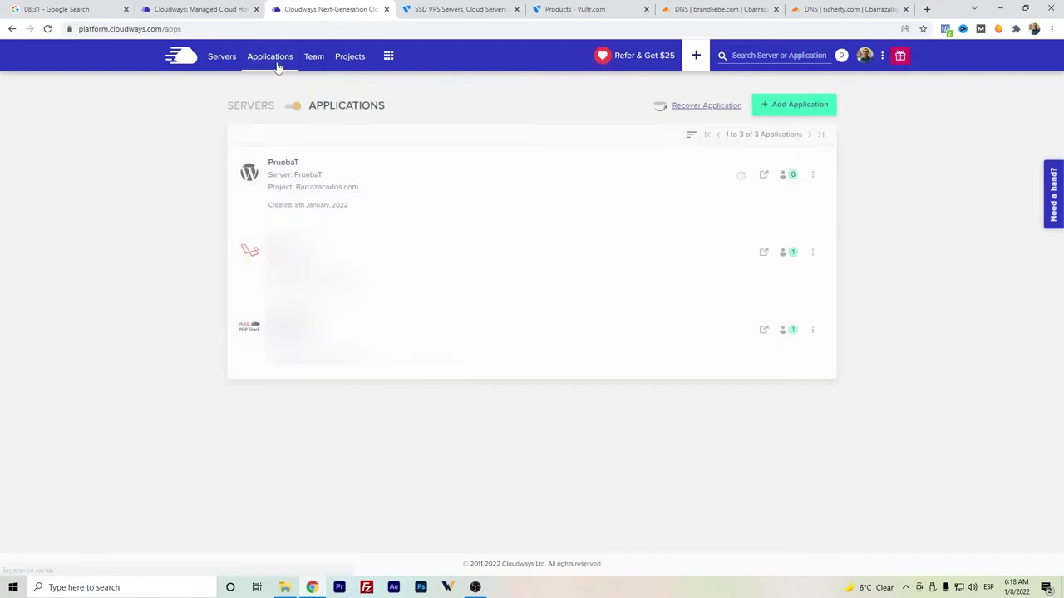
- Open PruebaT's WordPress admin login page and paste in the admin username from Access Details
{"action": "left_click", "coordinate": [297, 166]}
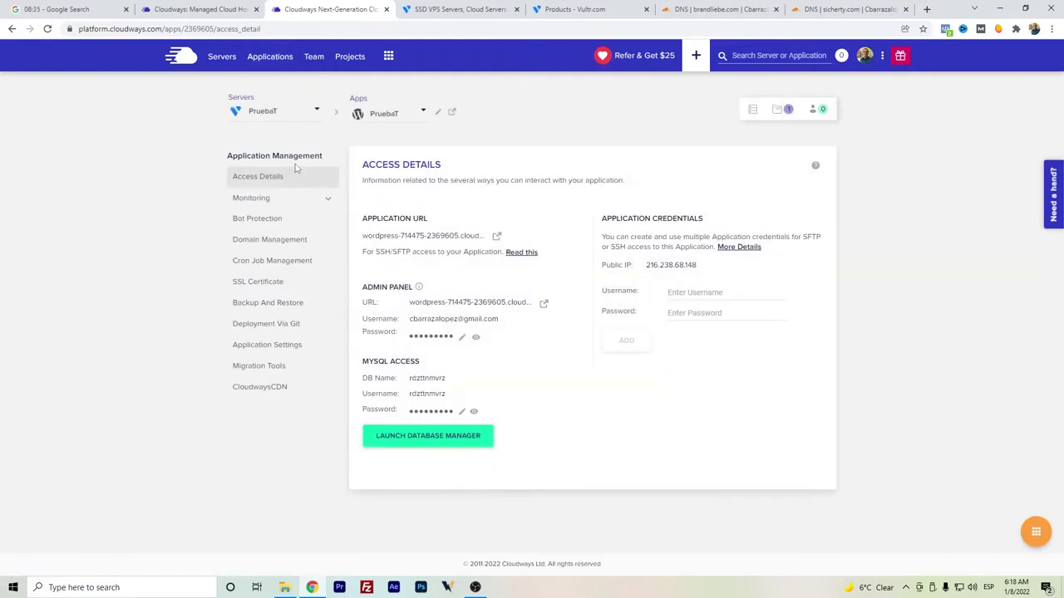
{"action": "left_click", "coordinate": [544, 304]}
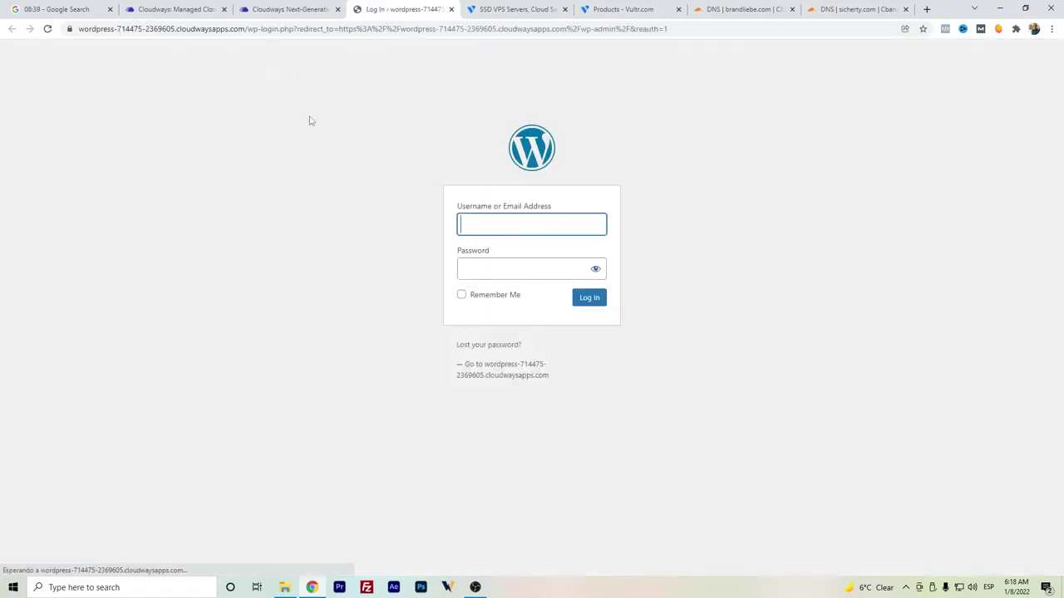
{"action": "left_click", "coordinate": [317, 7]}
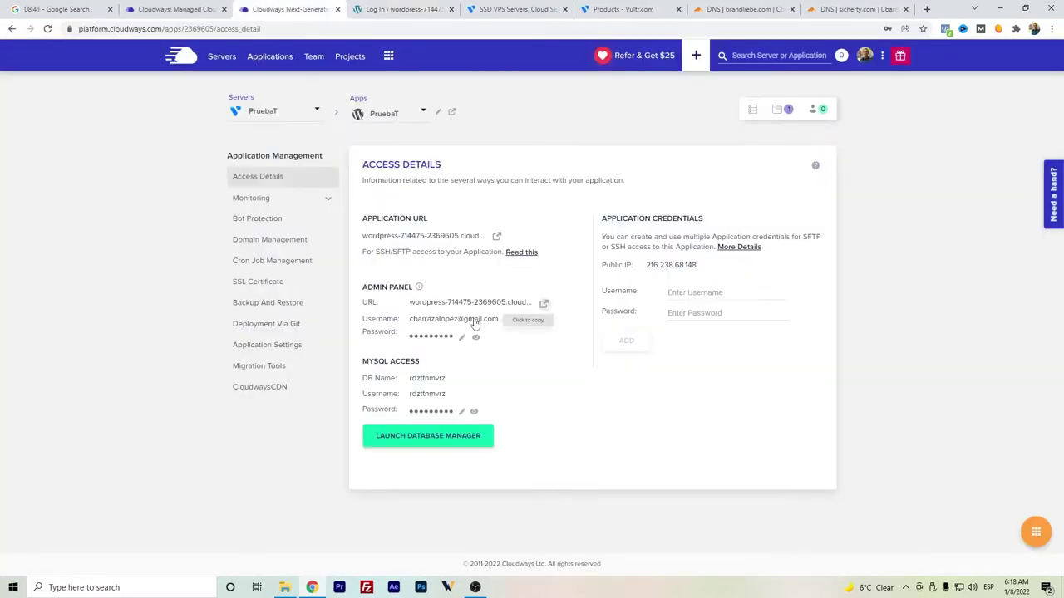
{"action": "left_click", "coordinate": [409, 5]}
{"action": "key", "text": "ctrl+v"}
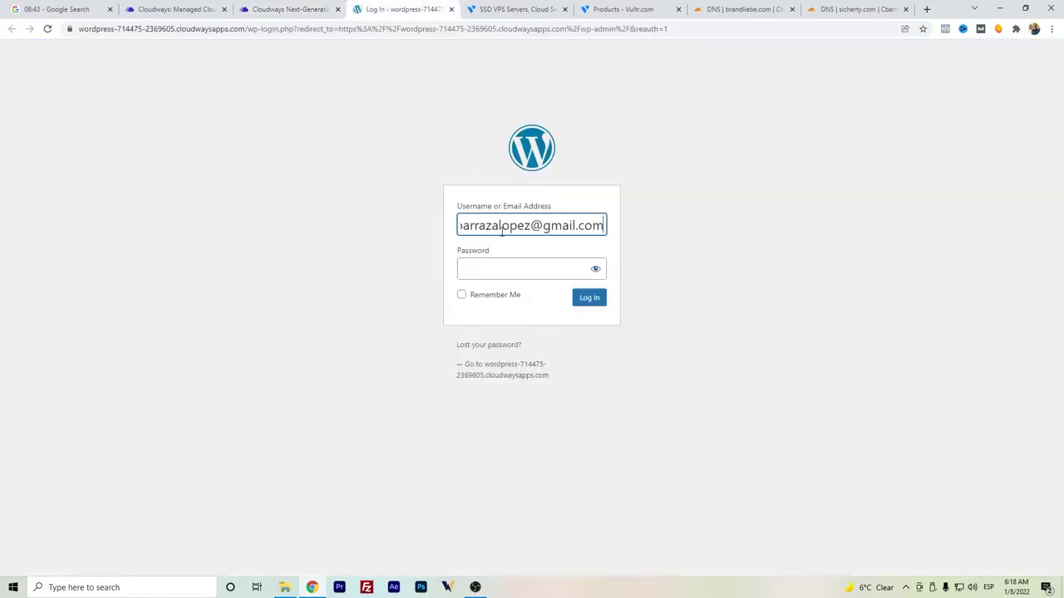
- Copy the admin password into the login form and sign in to WordPress
{"action": "left_click", "coordinate": [321, 7]}
{"action": "left_click", "coordinate": [439, 344]}
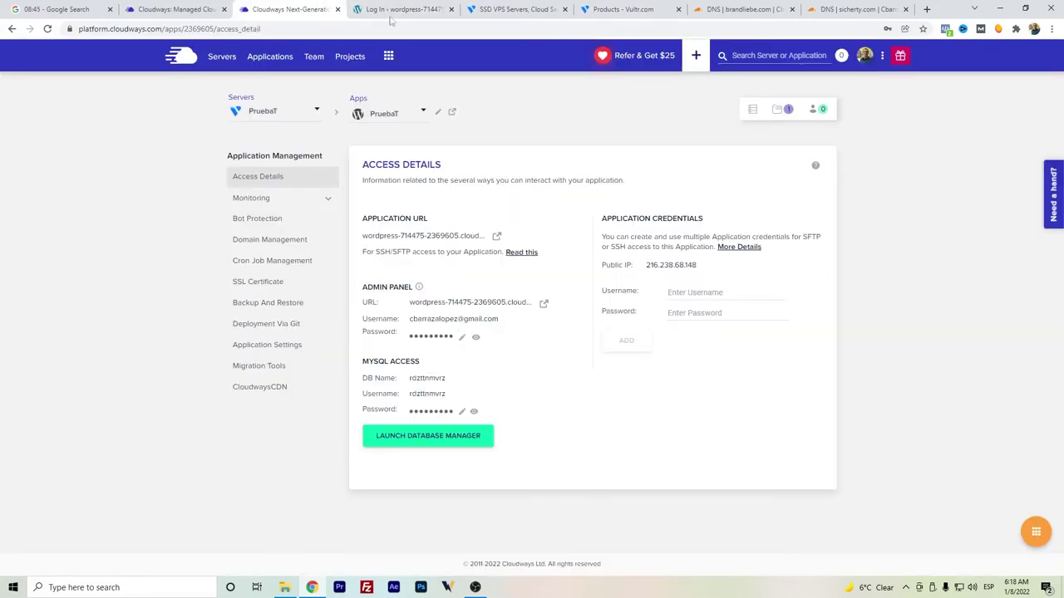
{"action": "key", "text": "ctrl+Tab"}
{"action": "key", "text": "Tab"}
{"action": "key", "text": "ctrl+v"}
{"action": "left_click", "coordinate": [592, 301]}
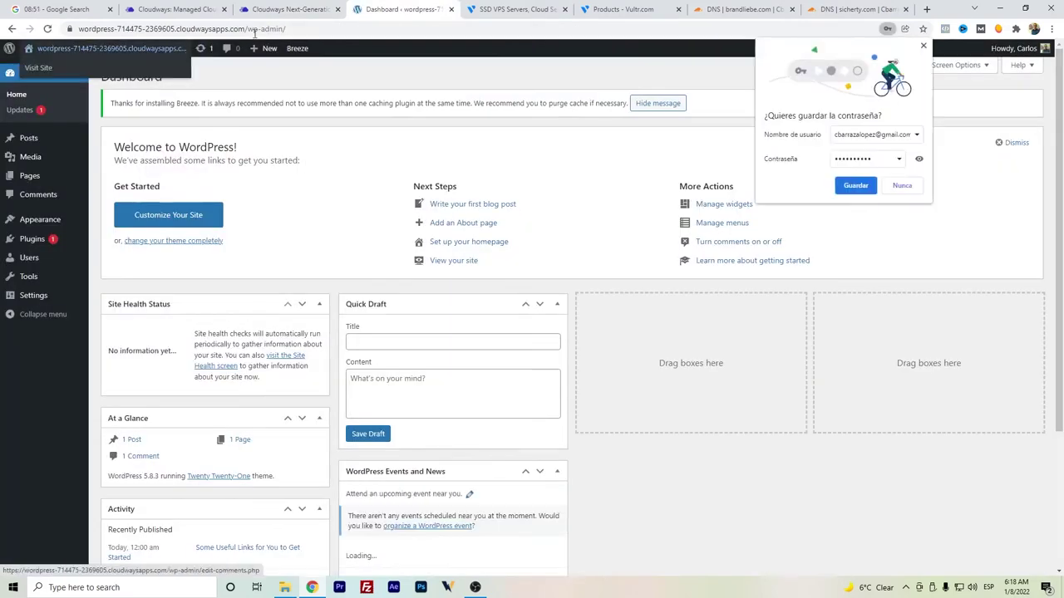
- Choose 'Nunca' on Chrome's save-password prompt and return to PruebaT's Cloudways access details
{"action": "left_click", "coordinate": [902, 185]}
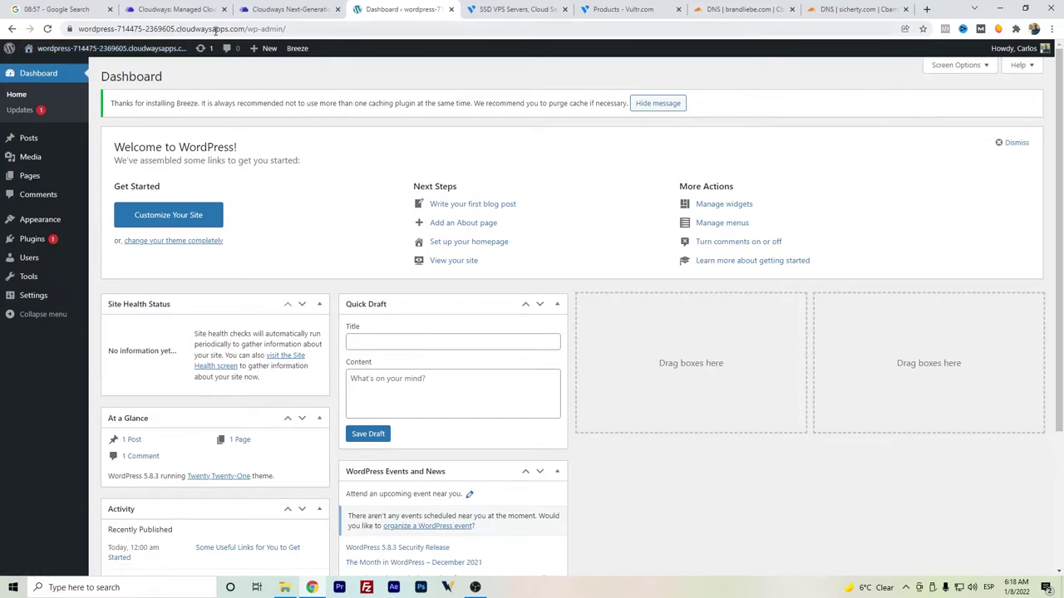
{"action": "left_click", "coordinate": [311, 7]}
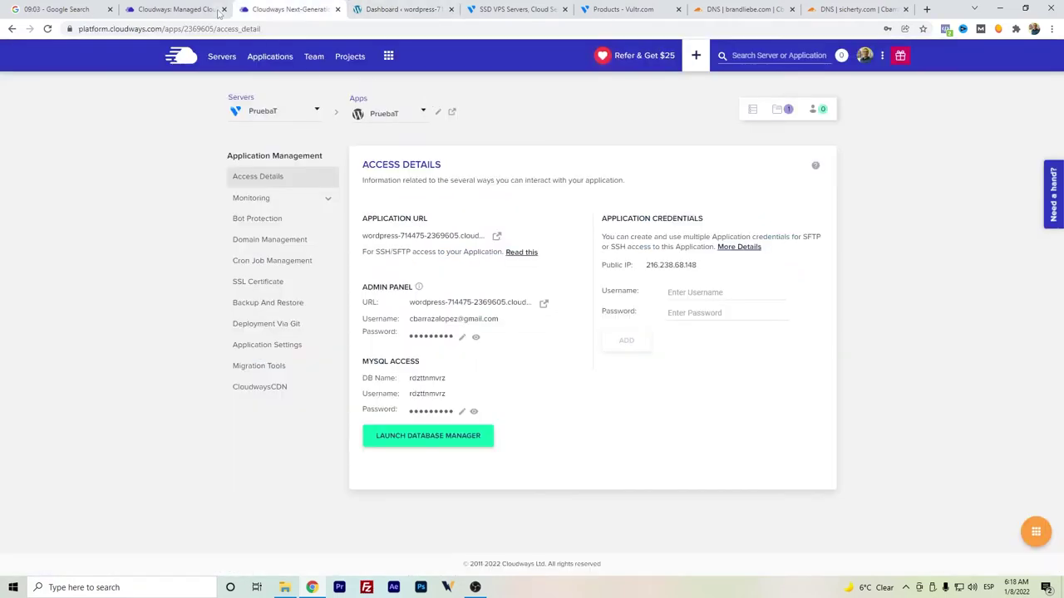
- Open the PruebaT server's credentials with public IP 216.238.68.148, then switch to brandliebe.com's Cloudflare DNS
{"action": "left_click", "coordinate": [222, 56]}
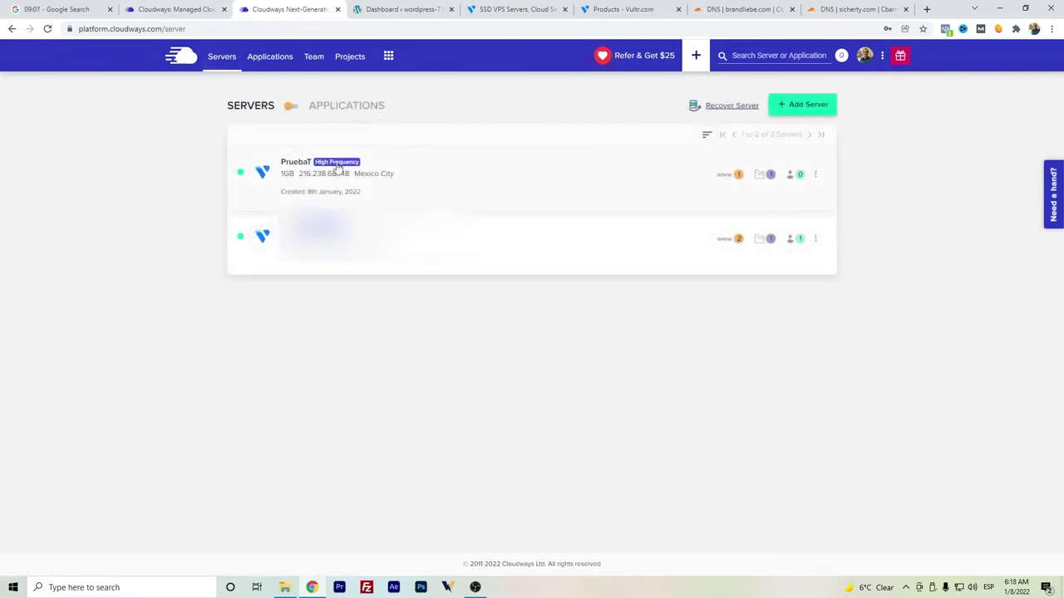
{"action": "left_click", "coordinate": [326, 178]}
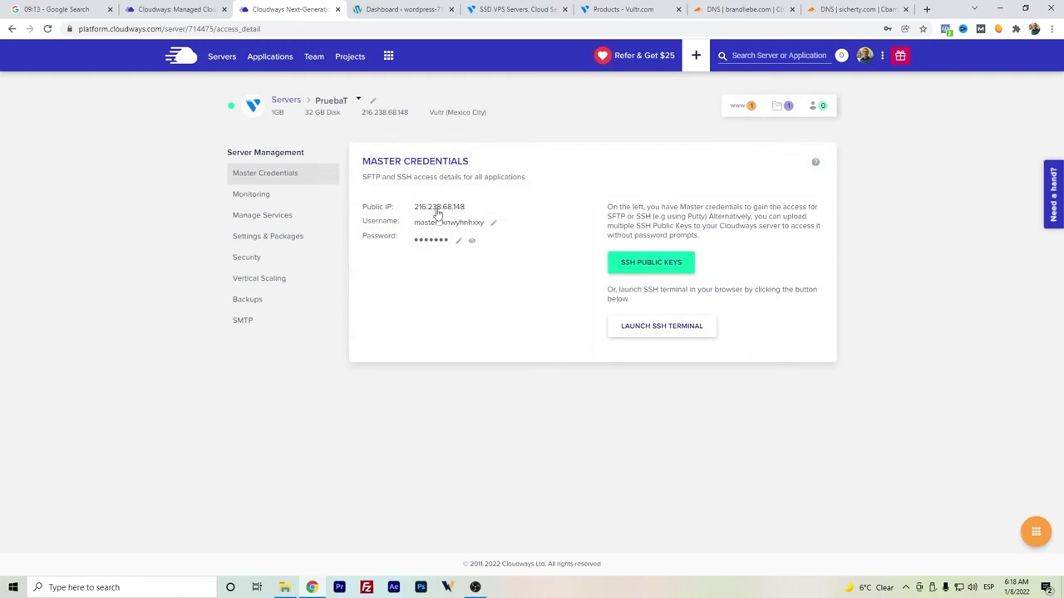
{"action": "left_click", "coordinate": [707, 10]}
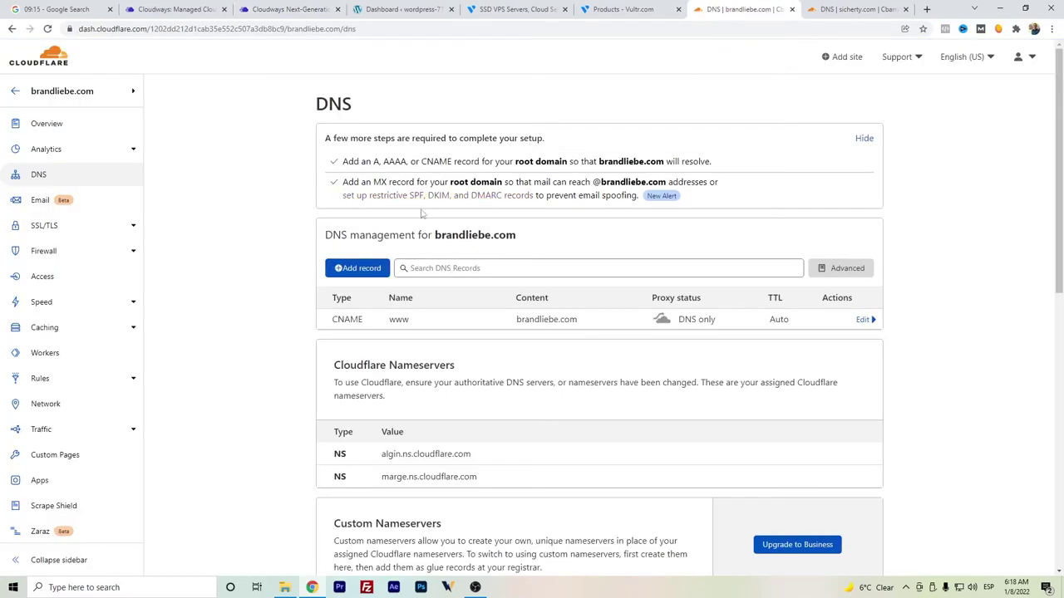
- Add a DNS-only A record named @ pointing to 216.238.68.148 and save it
{"action": "left_click", "coordinate": [356, 268]}
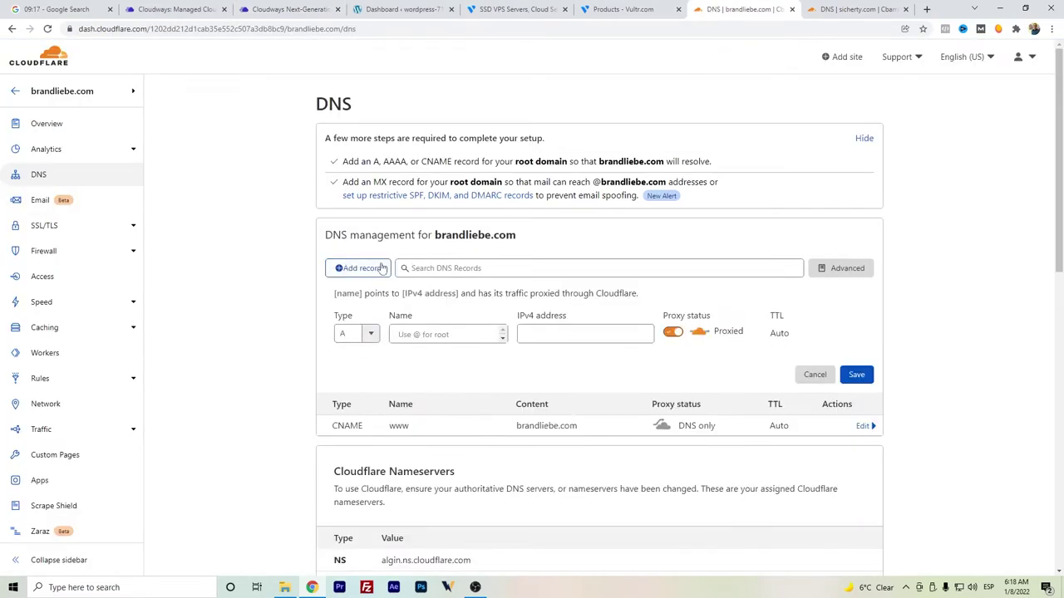
{"action": "left_click", "coordinate": [409, 333]}
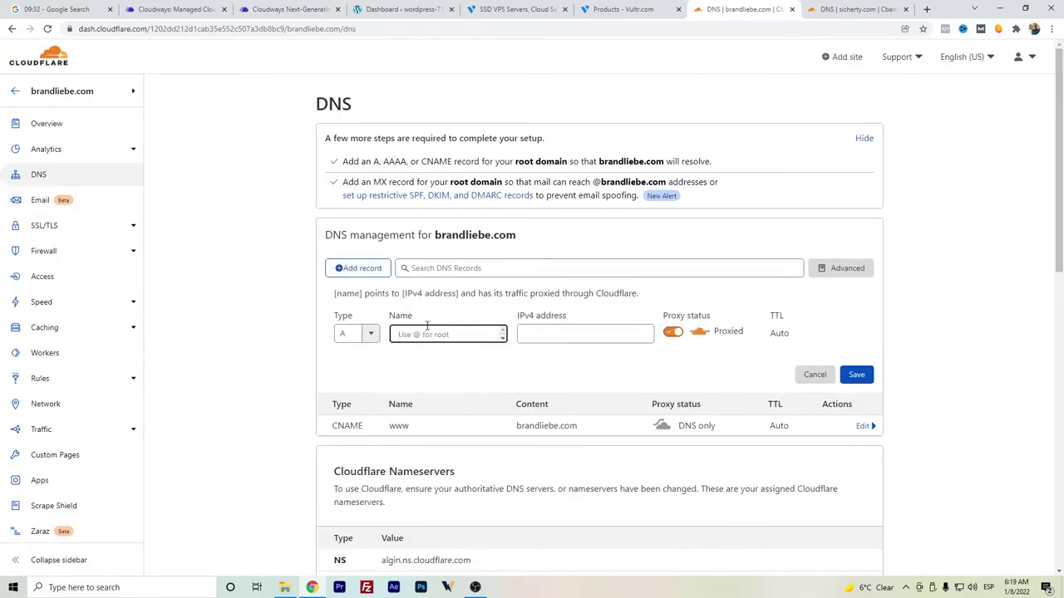
{"action": "type", "text": "@"}
{"action": "left_click", "coordinate": [573, 333]}
{"action": "type", "text": "216.238.68.148"}
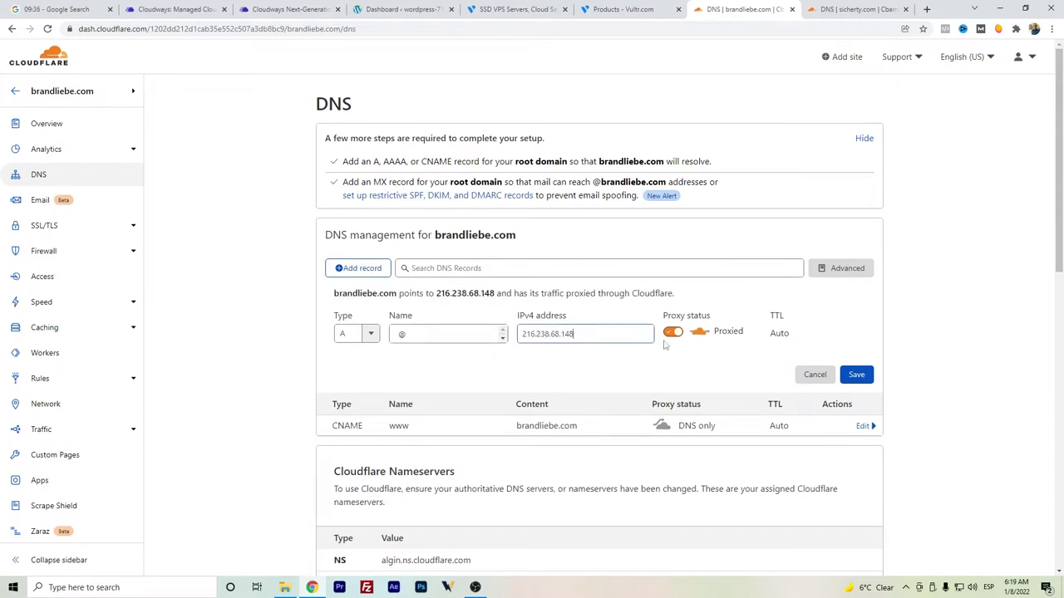
{"action": "left_click", "coordinate": [675, 332]}
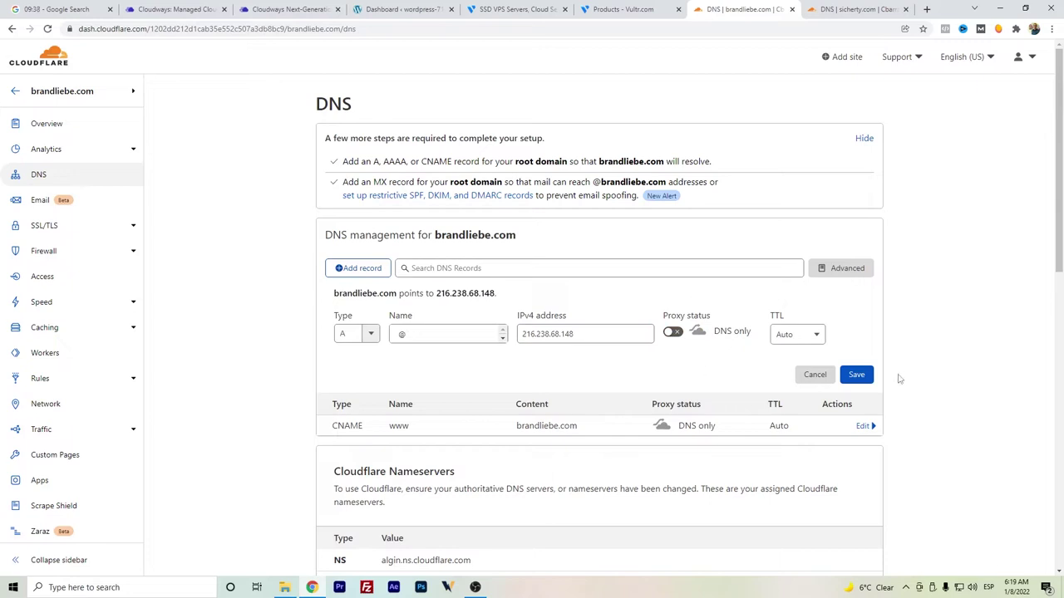
{"action": "left_click", "coordinate": [856, 374]}
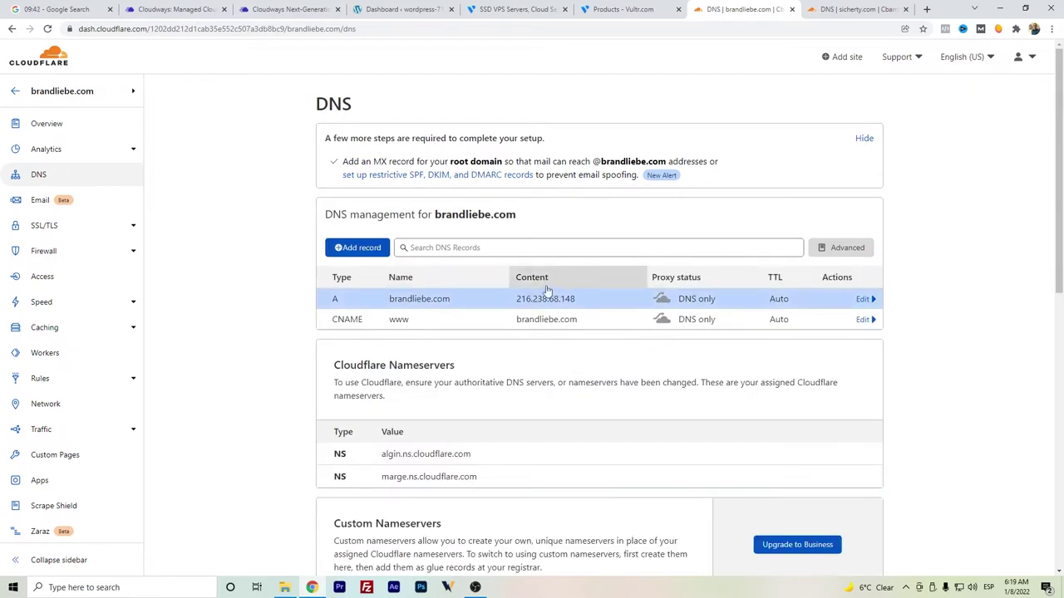
- Save brandliebe.com as the PruebaT app's primary domain under Domain Management
{"action": "left_click", "coordinate": [295, 6]}
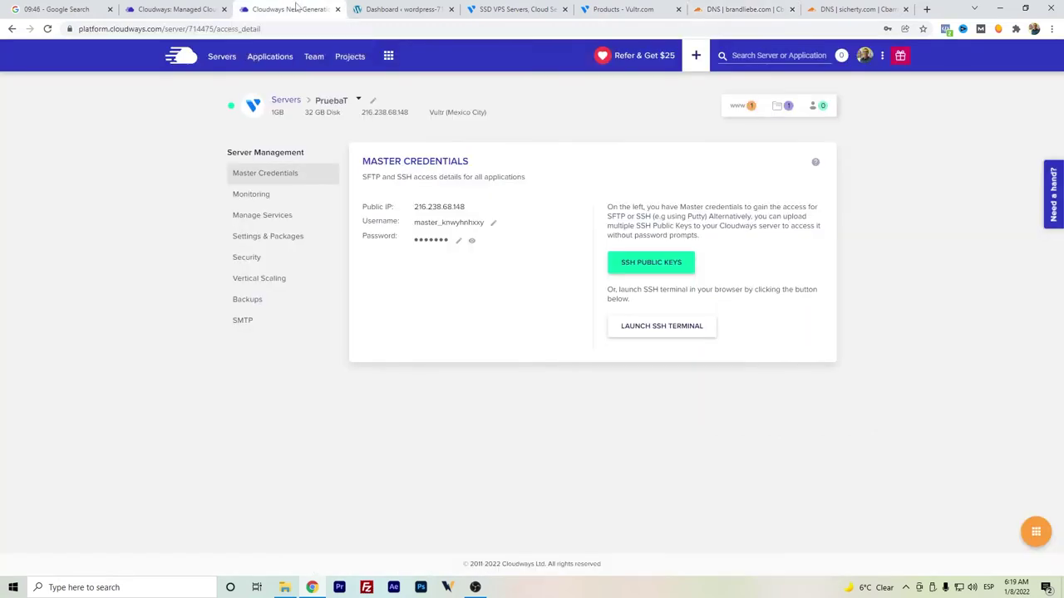
{"action": "left_click", "coordinate": [273, 57]}
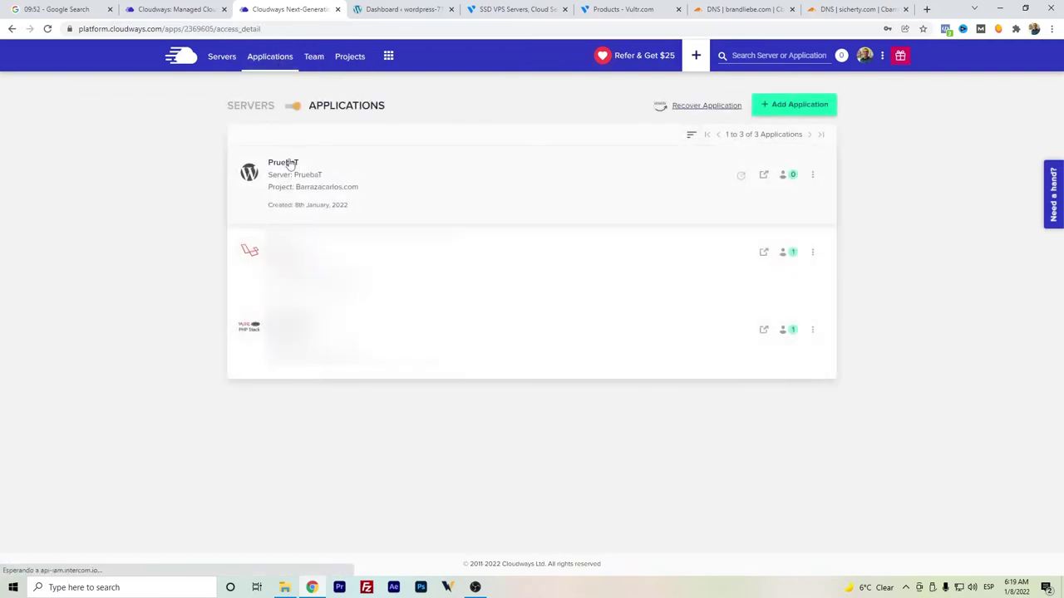
{"action": "left_click", "coordinate": [285, 163]}
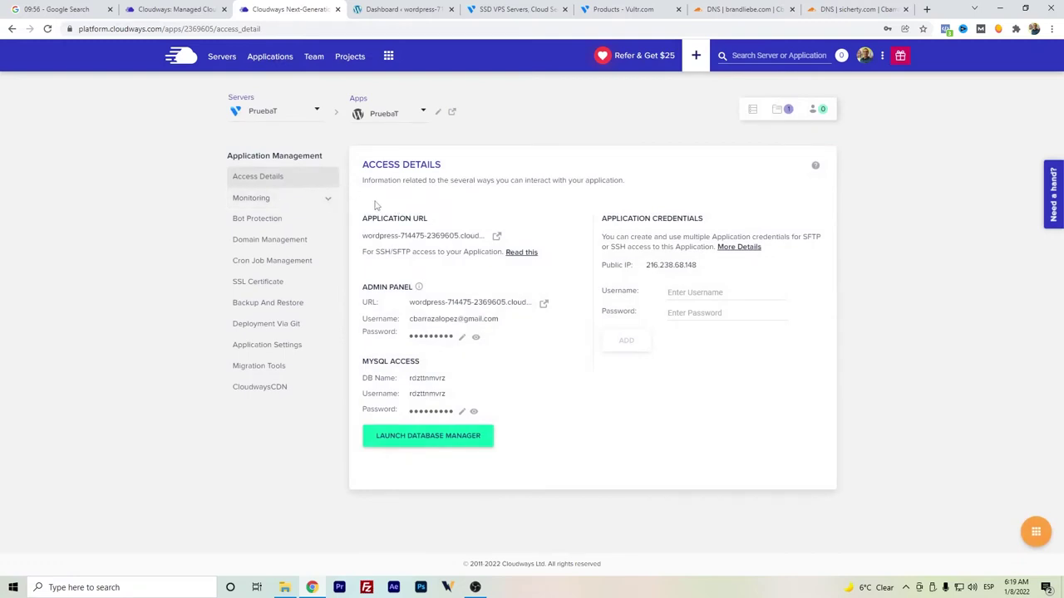
{"action": "left_click", "coordinate": [276, 246]}
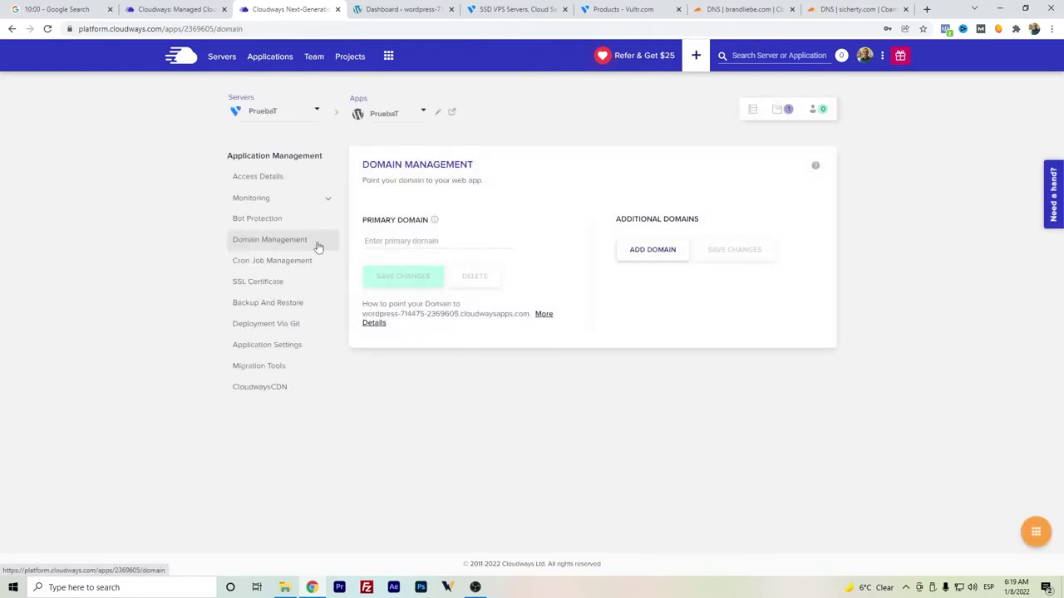
{"action": "left_click", "coordinate": [384, 239]}
{"action": "type", "text": "b"}
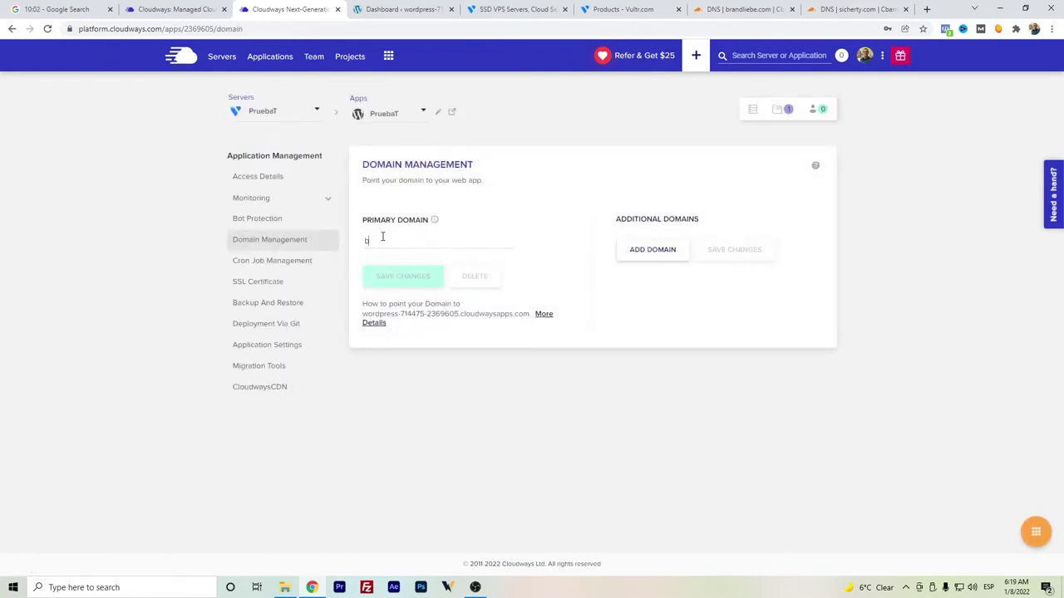
{"action": "type", "text": "randliebe.com"}
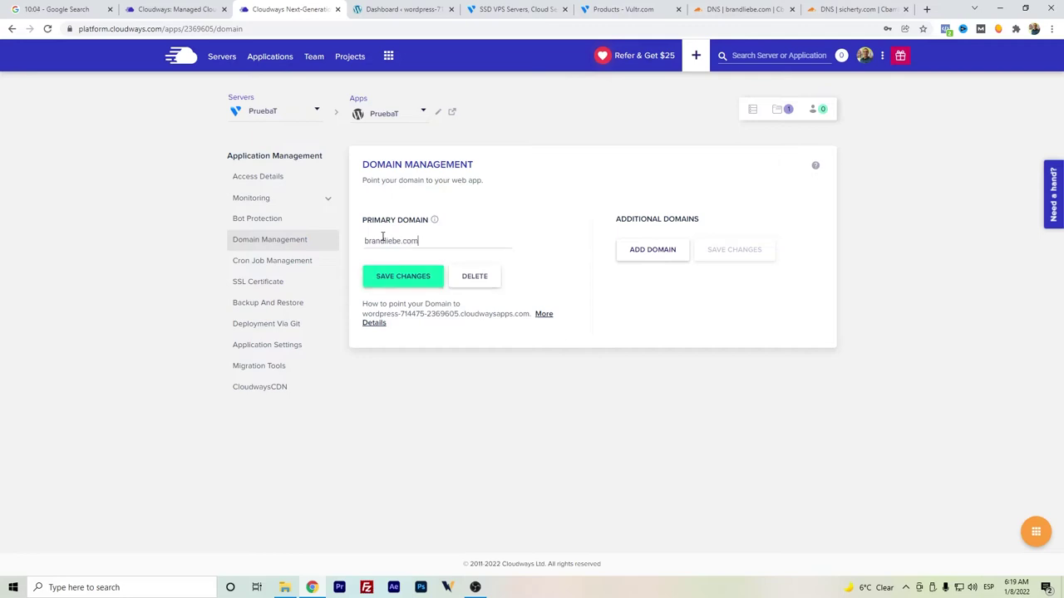
{"action": "left_click", "coordinate": [378, 277]}
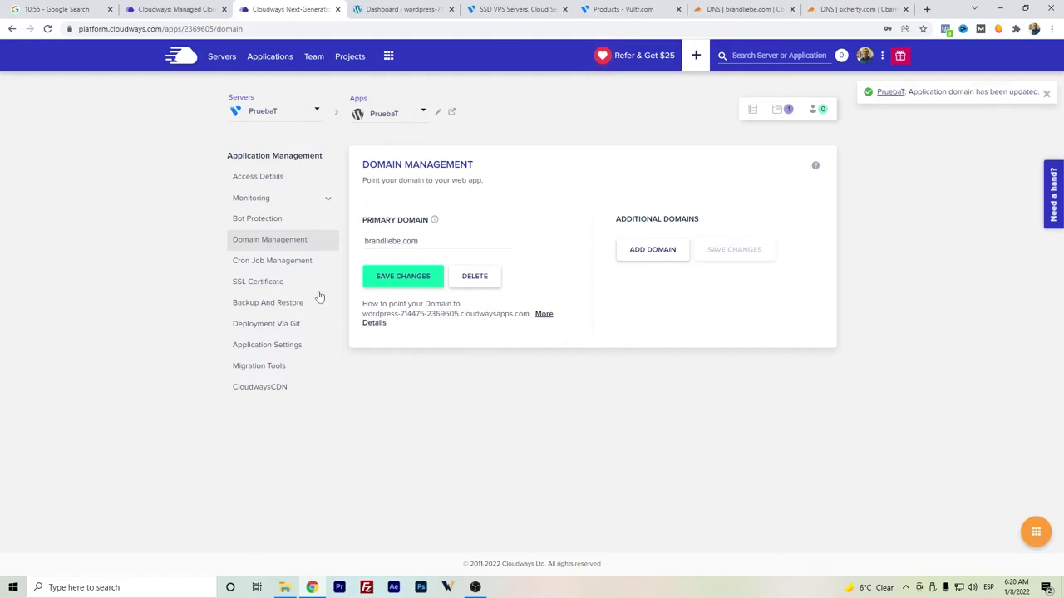
{"action": "left_click", "coordinate": [269, 288]}
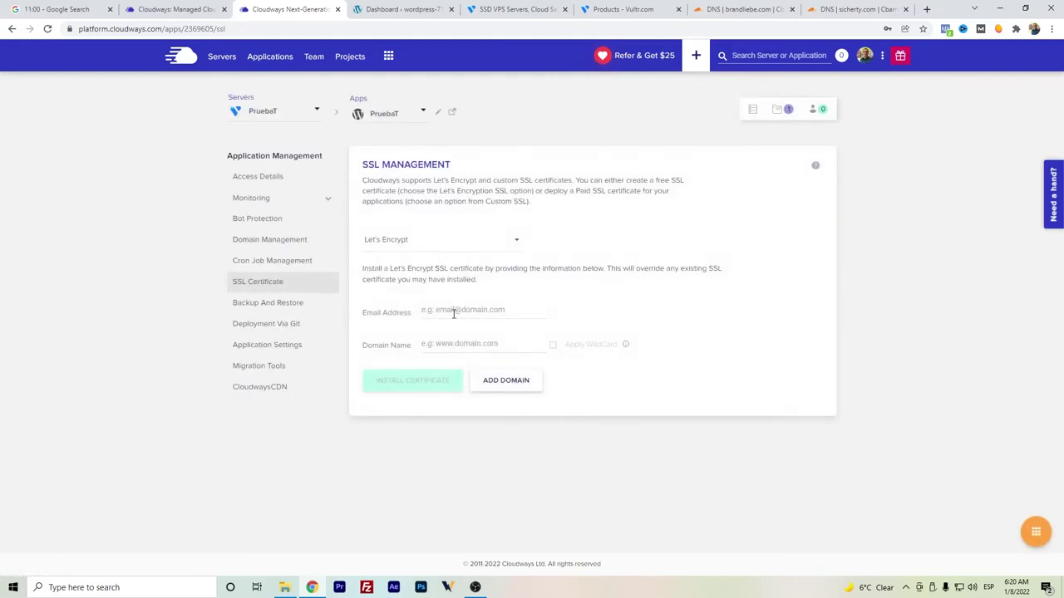
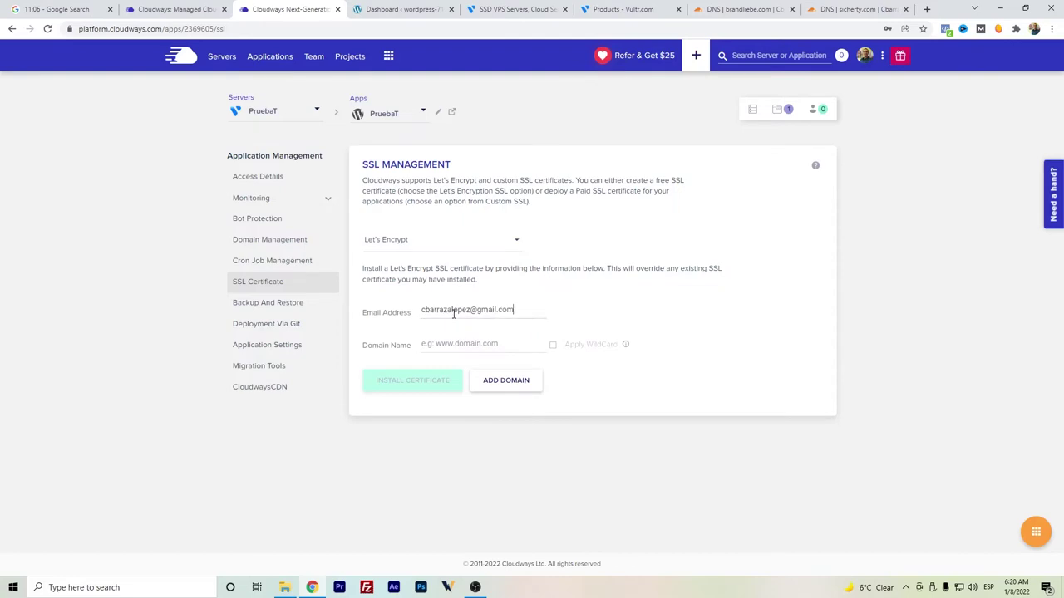
- Install a Let's Encrypt certificate for brandliebe.com with the account e-mail, then return to Access Details
{"action": "type", "text": "brandliebe"}
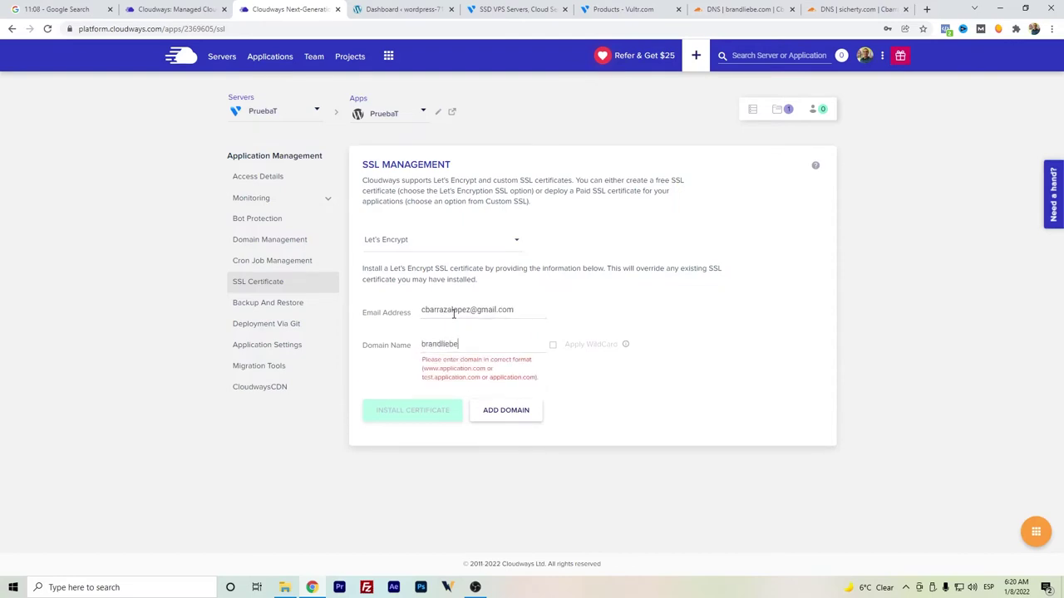
{"action": "type", "text": ".com"}
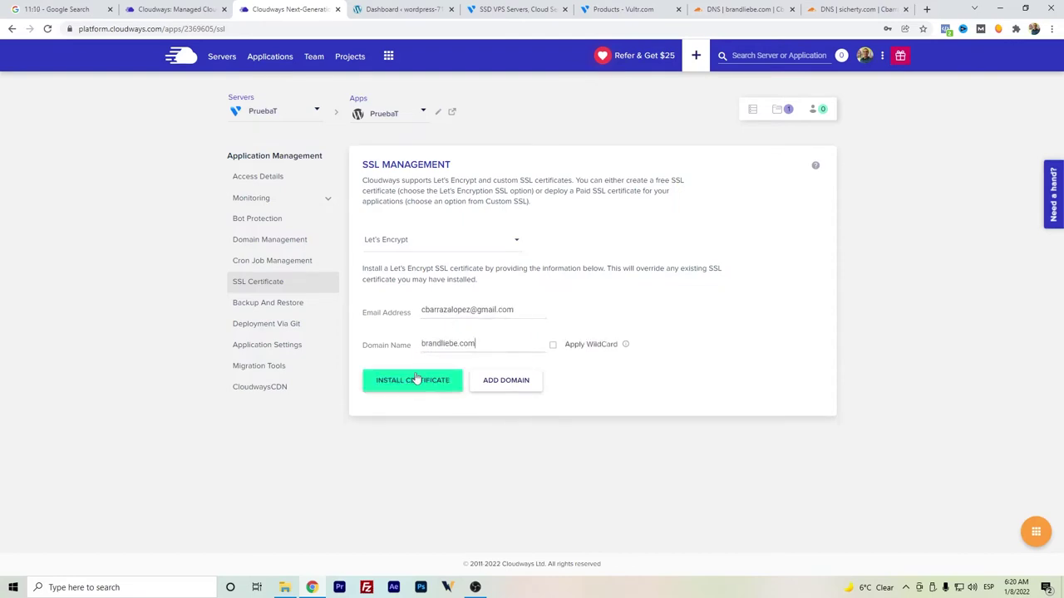
{"action": "left_click", "coordinate": [403, 389]}
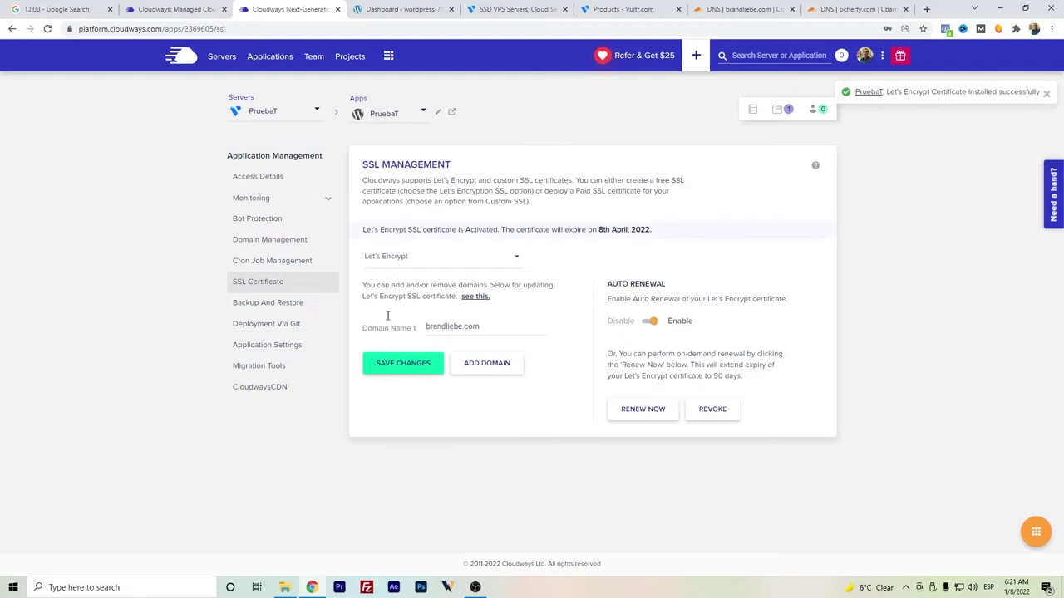
{"action": "left_click", "coordinate": [280, 177]}
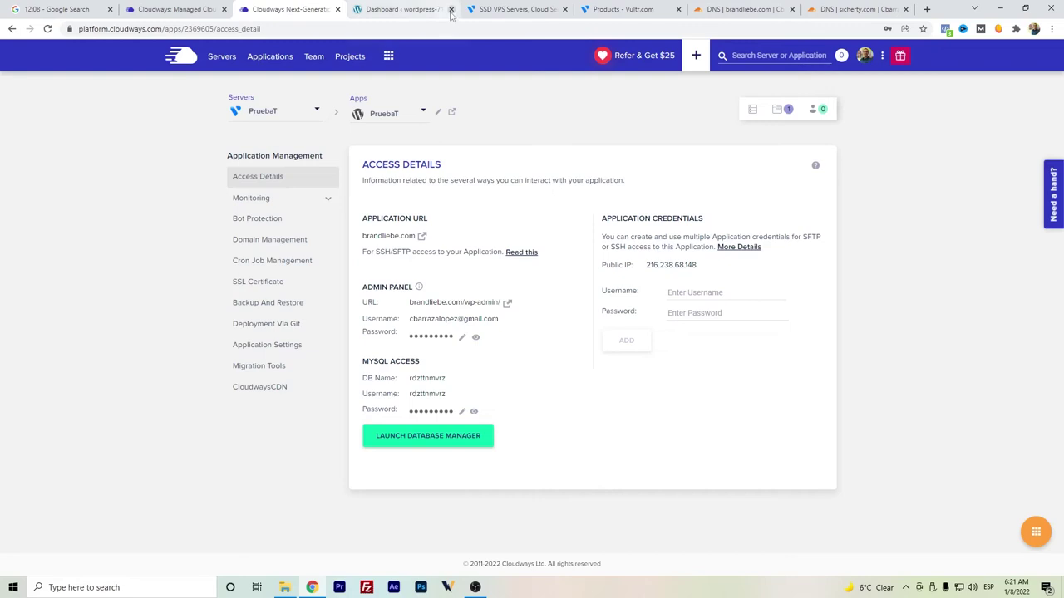
- Log in to the brandliebe.com WordPress admin, view the live site in a new tab, and return to the dashboard
{"action": "left_click", "coordinate": [507, 302]}
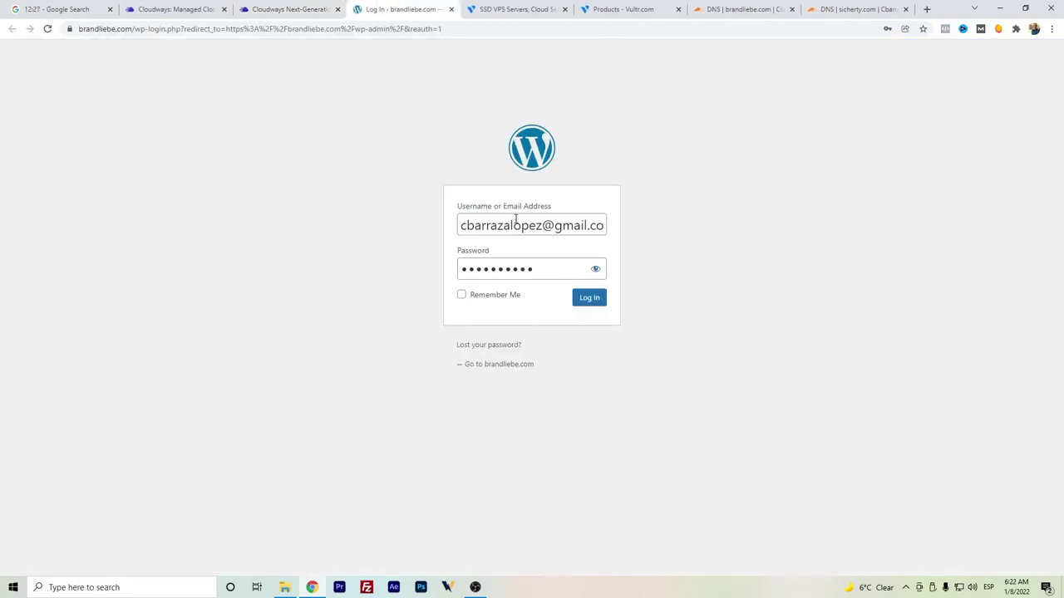
{"action": "left_click", "coordinate": [597, 303]}
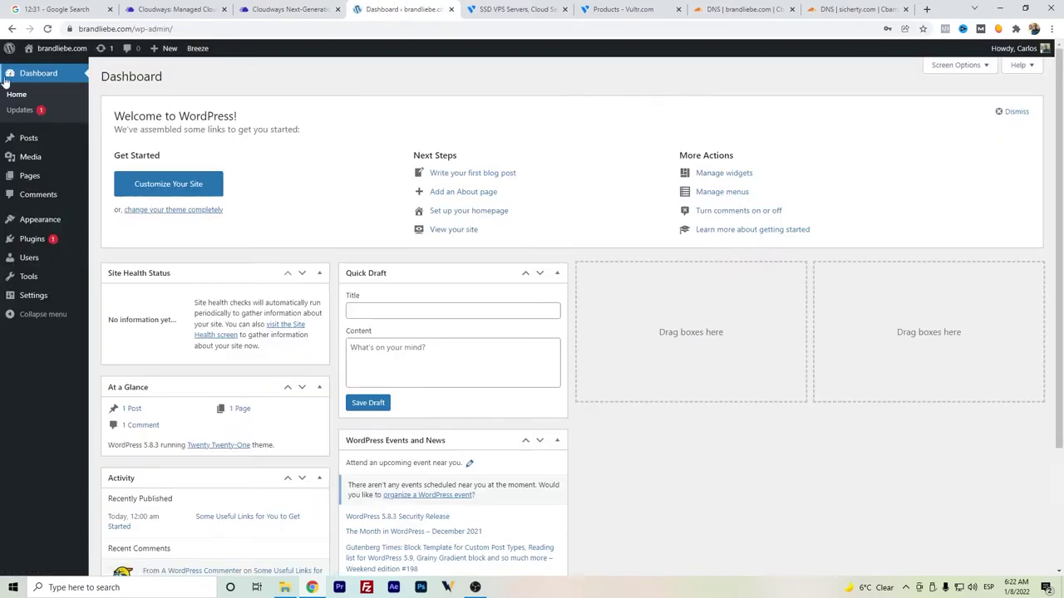
{"action": "right_click", "coordinate": [39, 68]}
{"action": "left_click", "coordinate": [83, 76]}
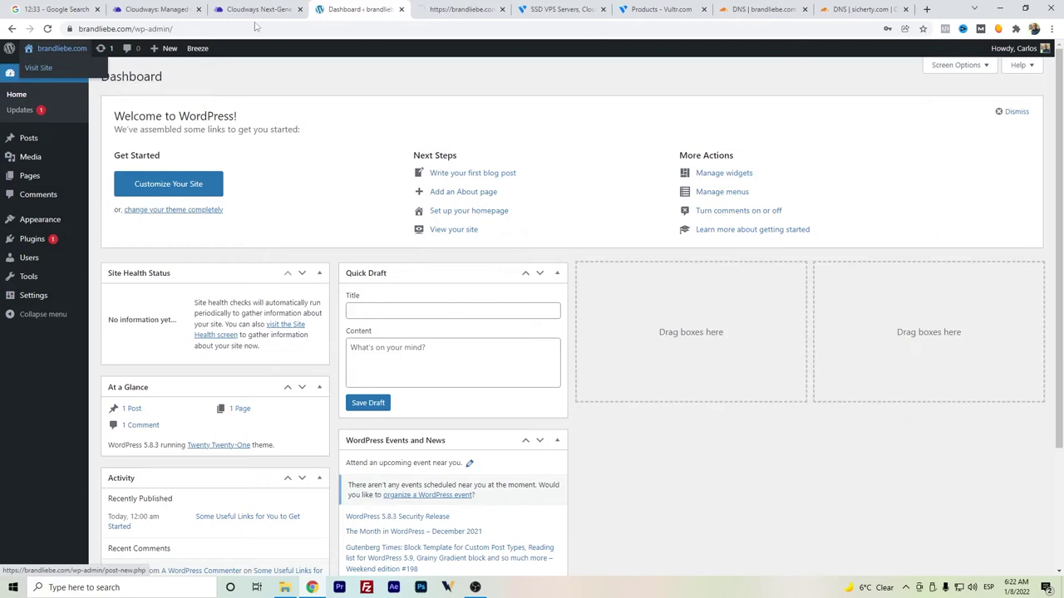
{"action": "left_click", "coordinate": [436, 12]}
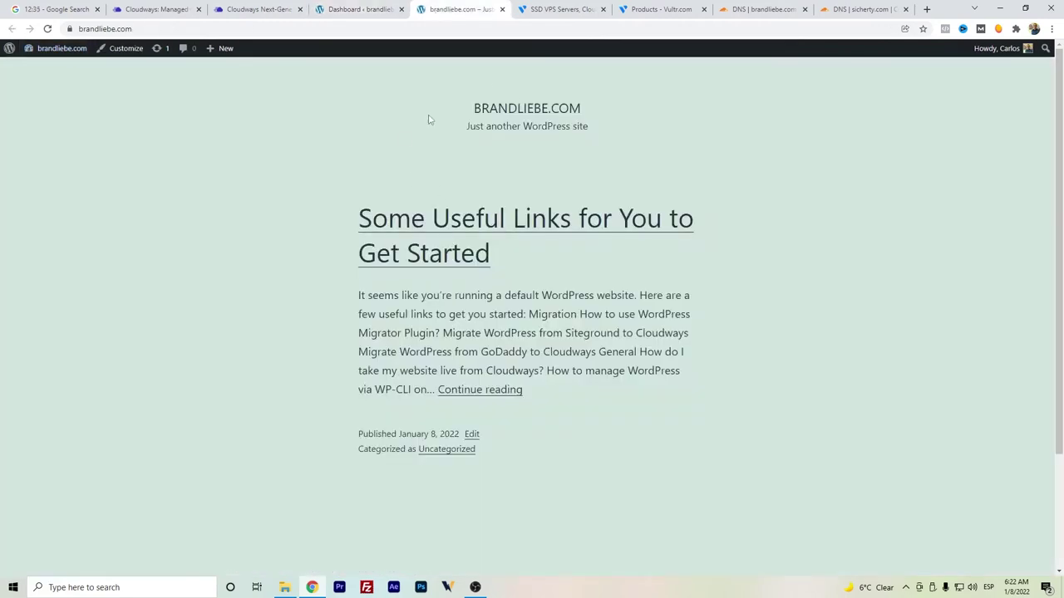
{"action": "left_click", "coordinate": [362, 11]}
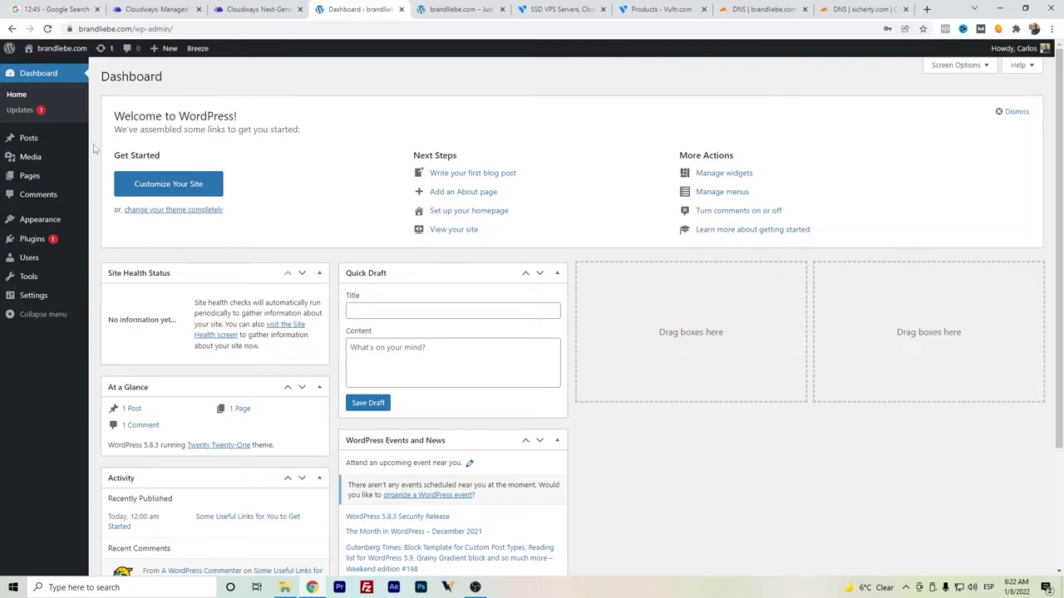
- Search for 'elementor' under Plugins > Add New, then install and activate Elementor Website Builder
{"action": "left_click", "coordinate": [116, 240]}
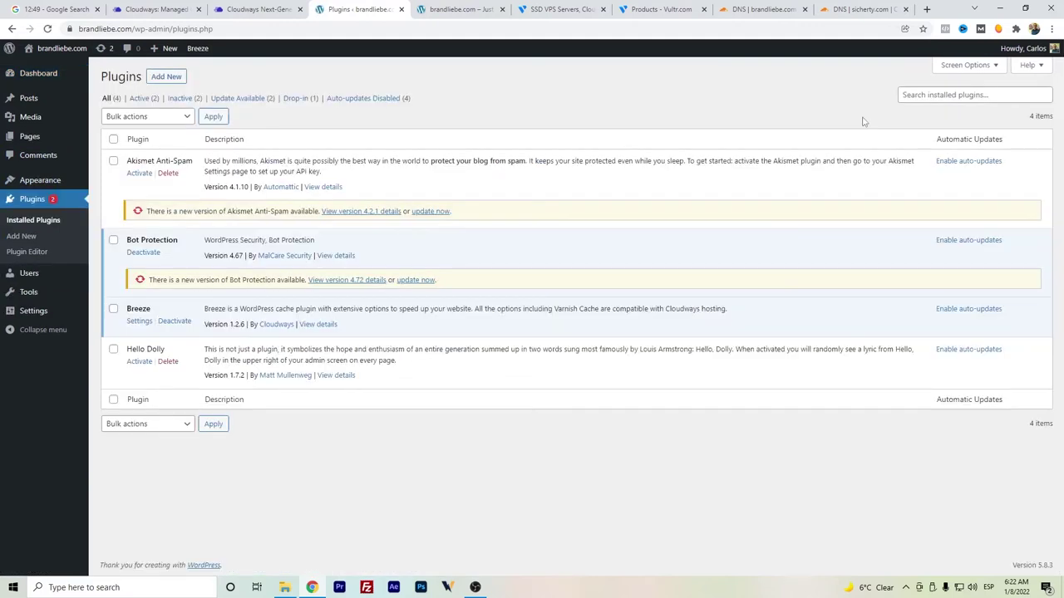
{"action": "left_click", "coordinate": [946, 95]}
{"action": "type", "text": "elemento"}
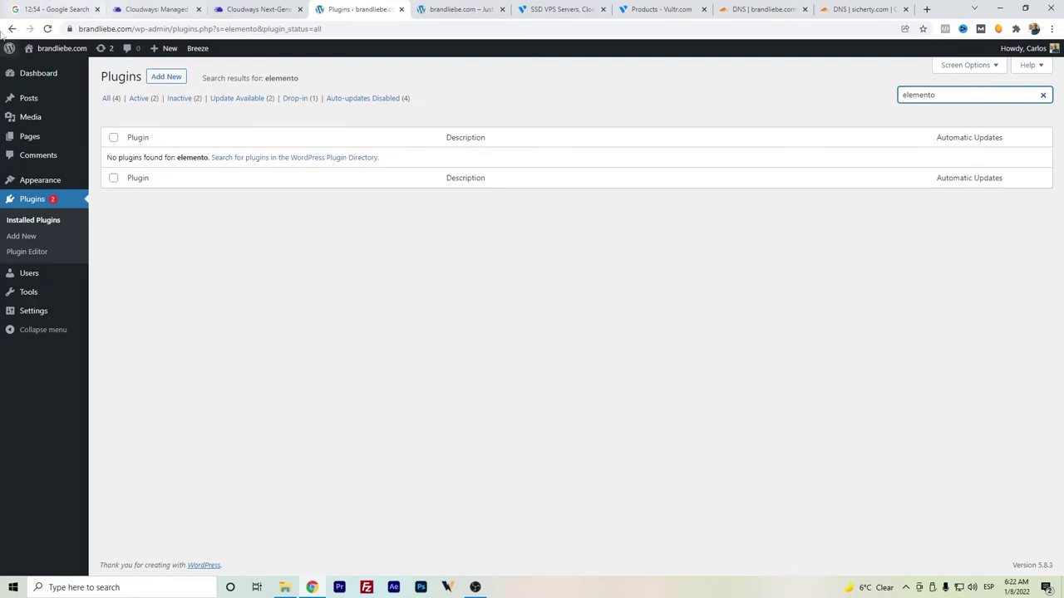
{"action": "left_click", "coordinate": [168, 78]}
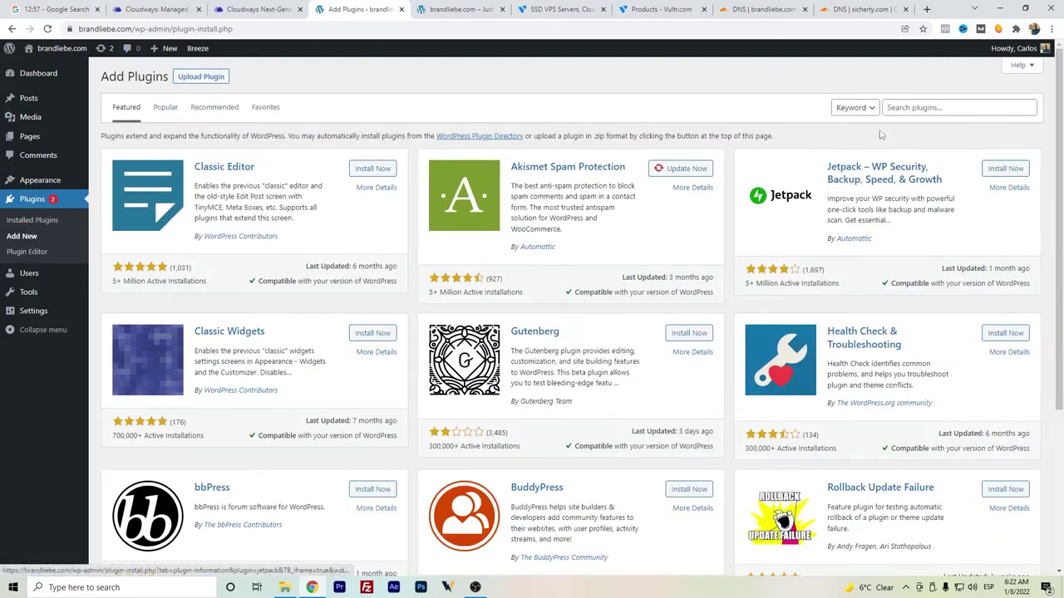
{"action": "left_click", "coordinate": [905, 107]}
{"action": "type", "text": "elementor"}
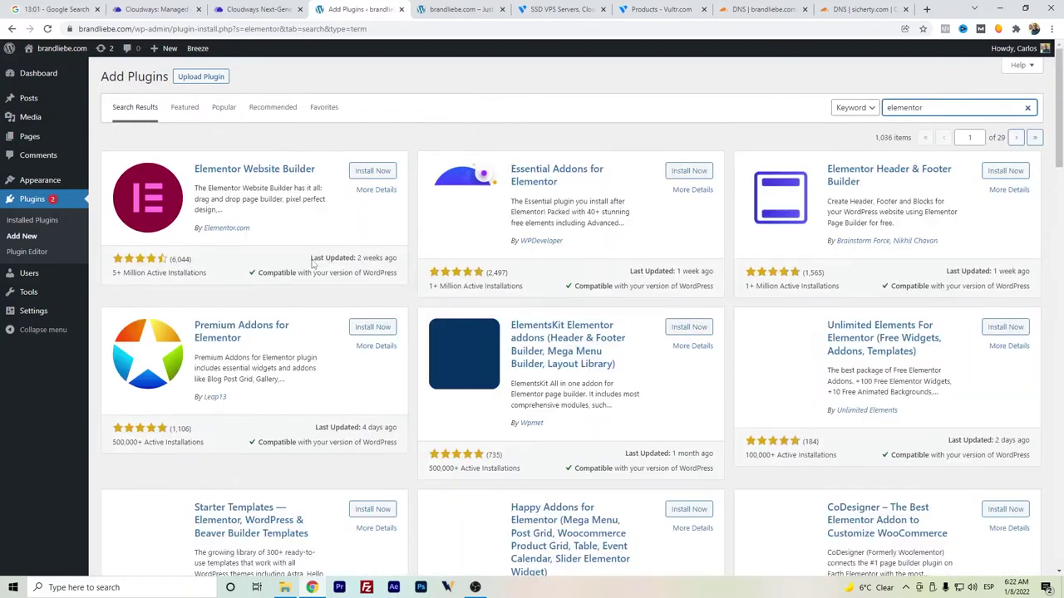
{"action": "left_click", "coordinate": [363, 171]}
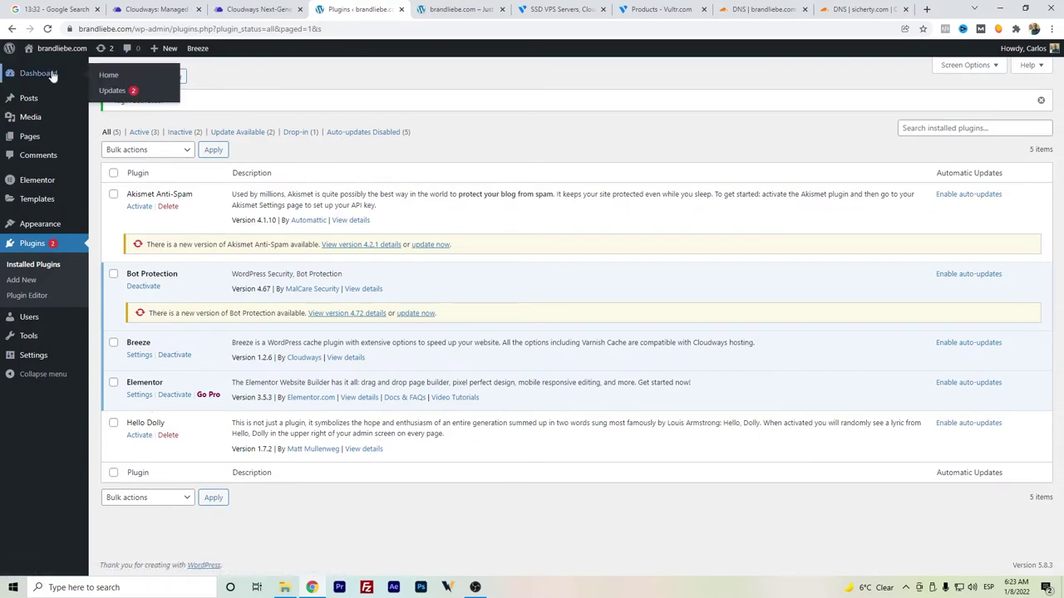
- Create a page titled 'Homepage', save it as a draft, and open it with Elementor
{"action": "mouse_move", "coordinate": [37, 141]}
{"action": "left_click", "coordinate": [39, 140]}
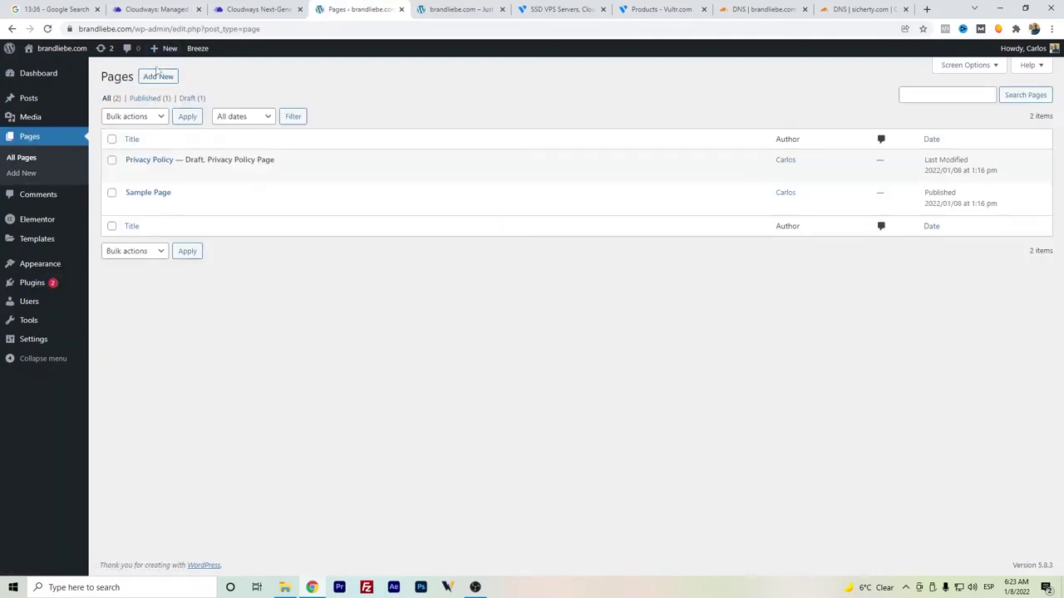
{"action": "left_click", "coordinate": [156, 74]}
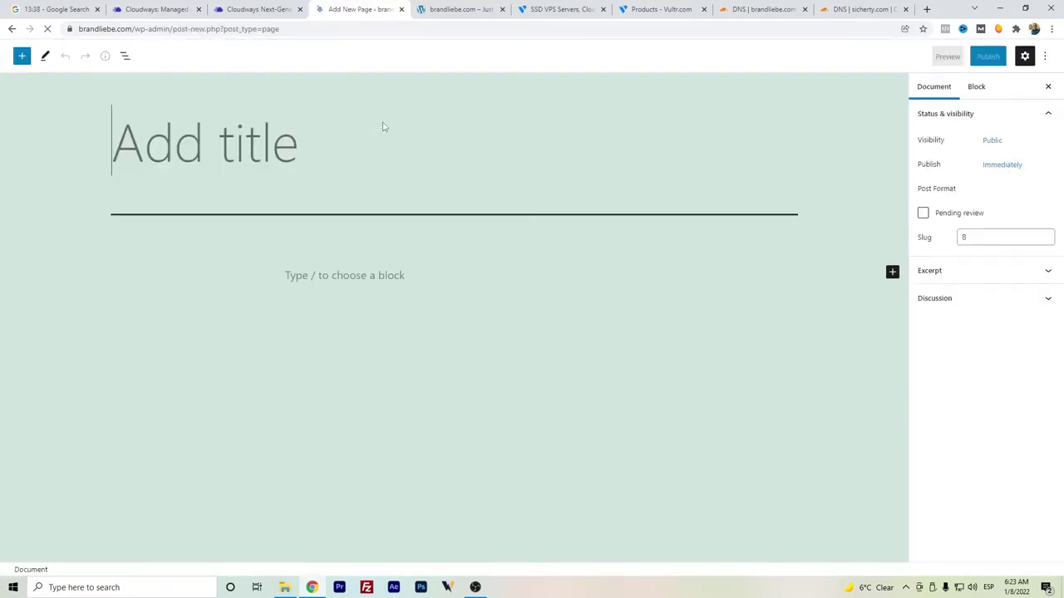
{"action": "type", "text": "Homepage"}
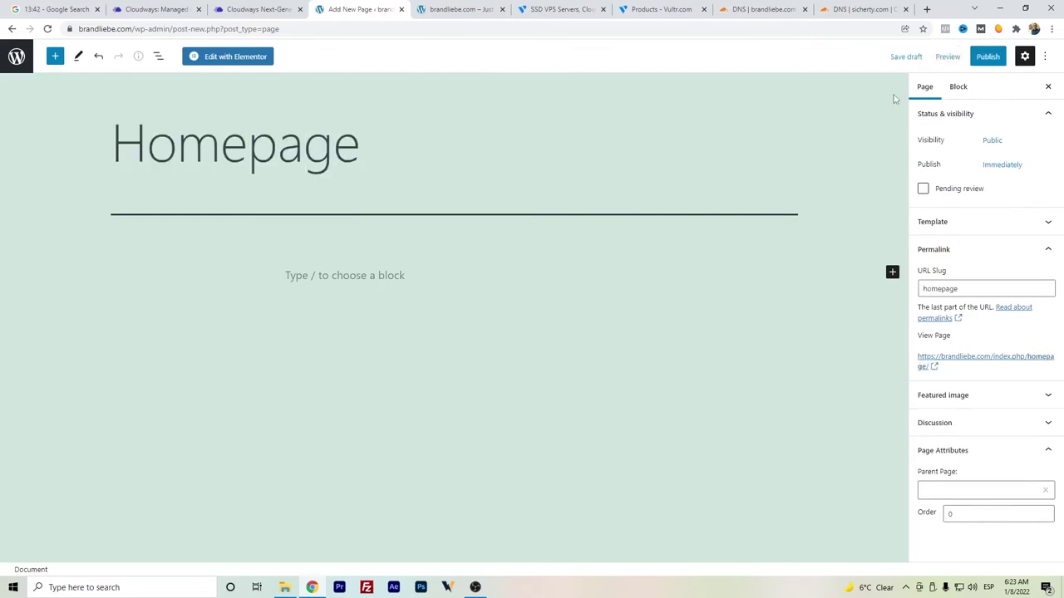
{"action": "left_click", "coordinate": [907, 57]}
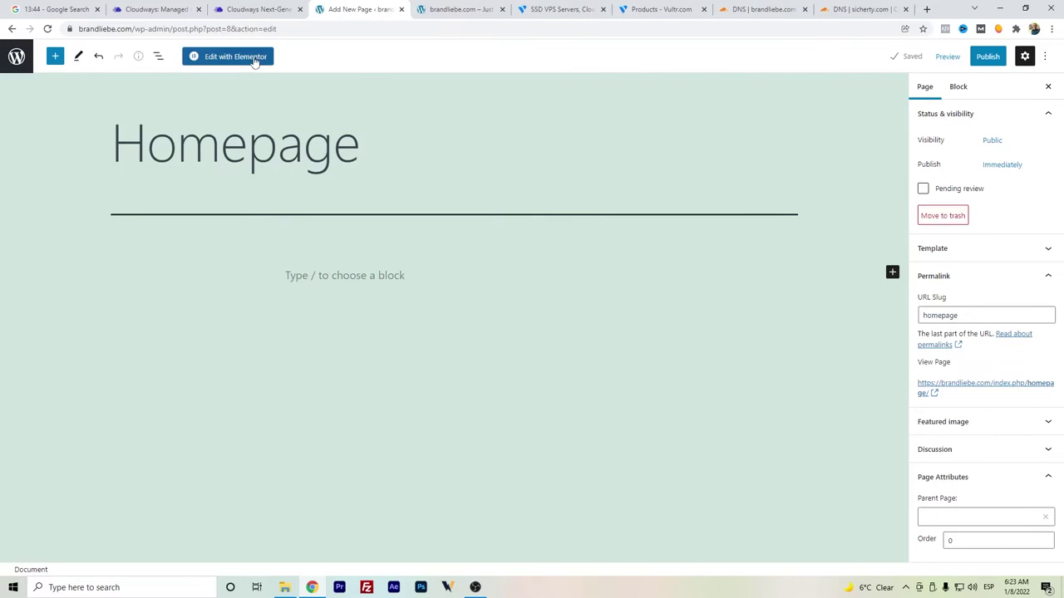
{"action": "left_click", "coordinate": [254, 60]}
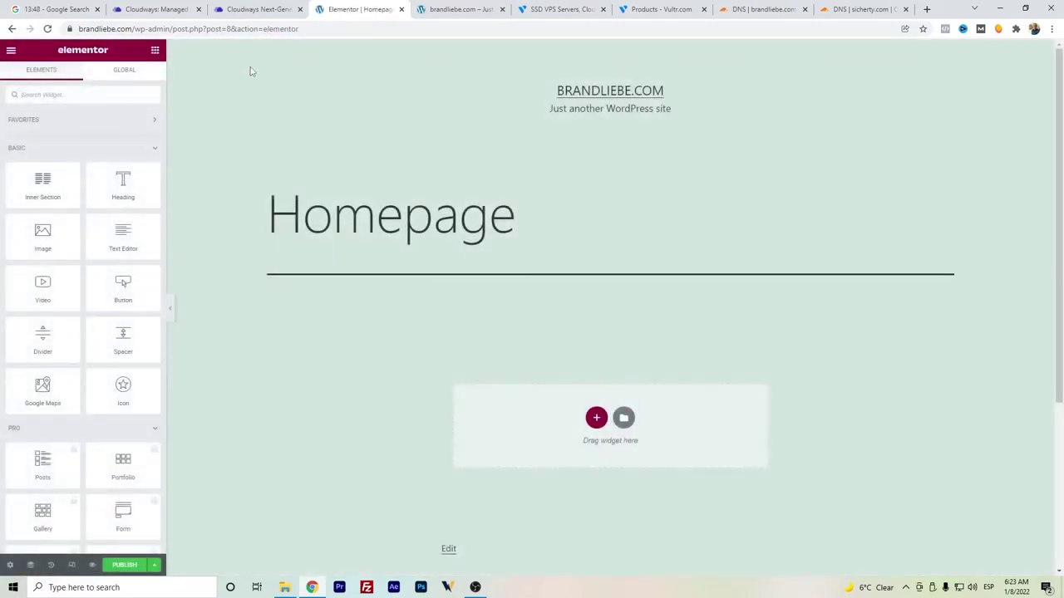
- Set the page layout to Elementor Canvas in Page Settings
{"action": "left_click", "coordinate": [10, 565]}
{"action": "left_click", "coordinate": [103, 320]}
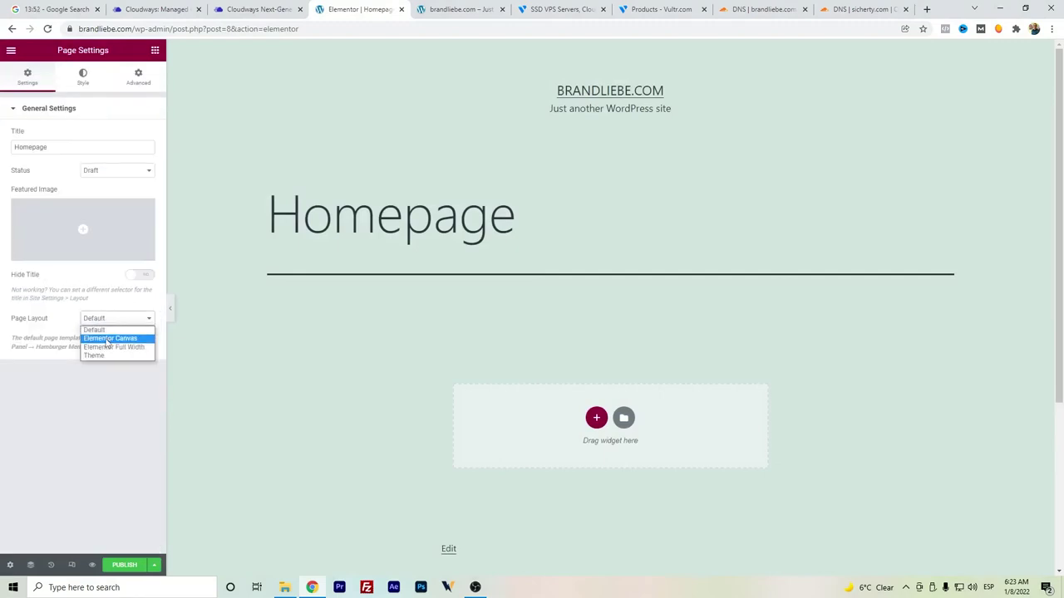
{"action": "left_click", "coordinate": [107, 339]}
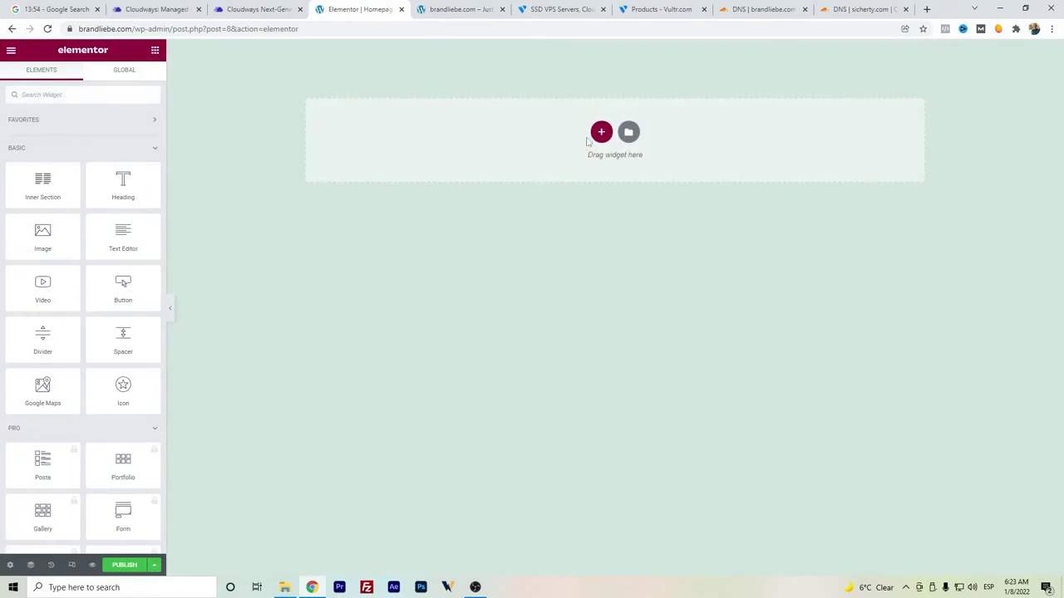
- Insert the Stories in Photos template from the Library, connecting the site and importing its document settings
{"action": "left_click", "coordinate": [626, 136]}
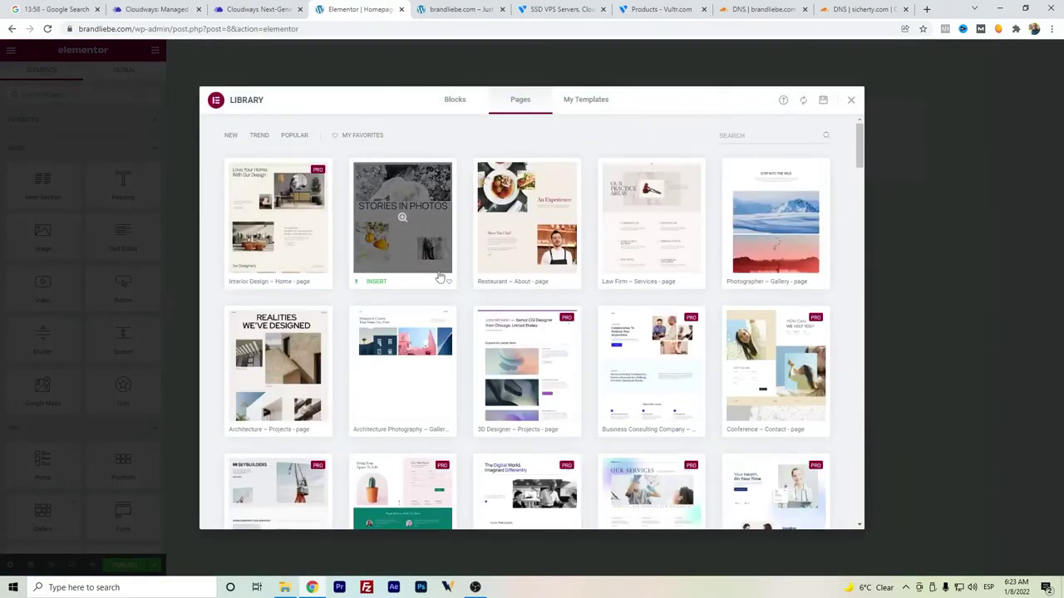
{"action": "left_click", "coordinate": [375, 286]}
{"action": "left_click", "coordinate": [516, 294]}
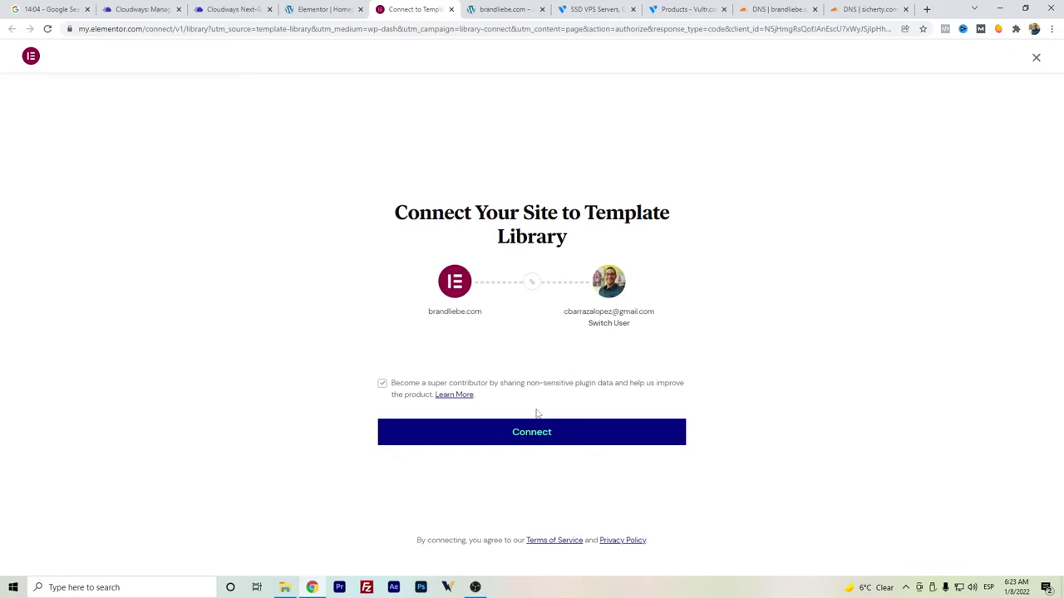
{"action": "left_click", "coordinate": [521, 430]}
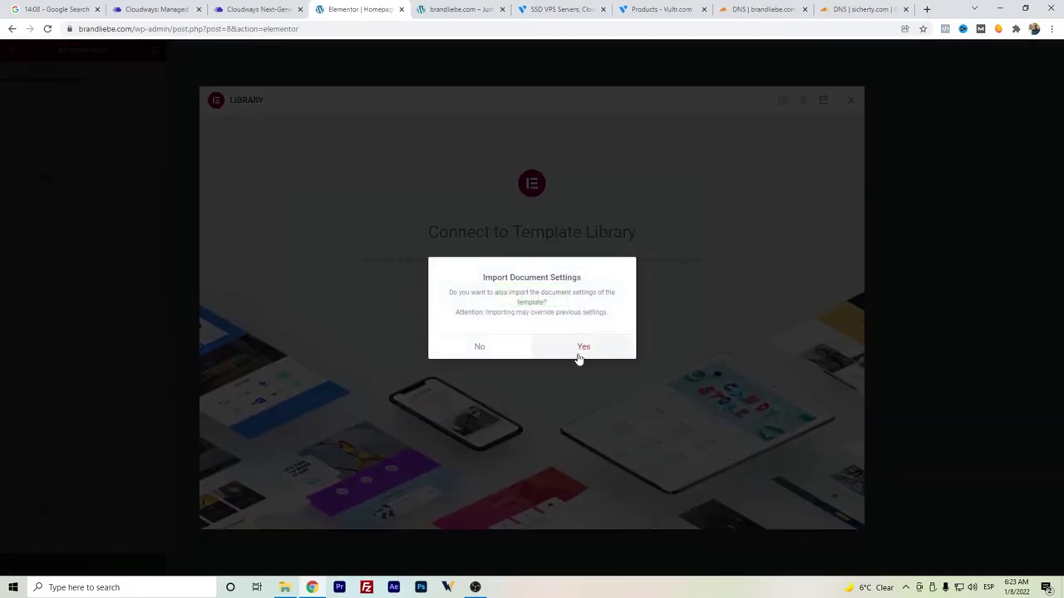
{"action": "left_click", "coordinate": [579, 349]}
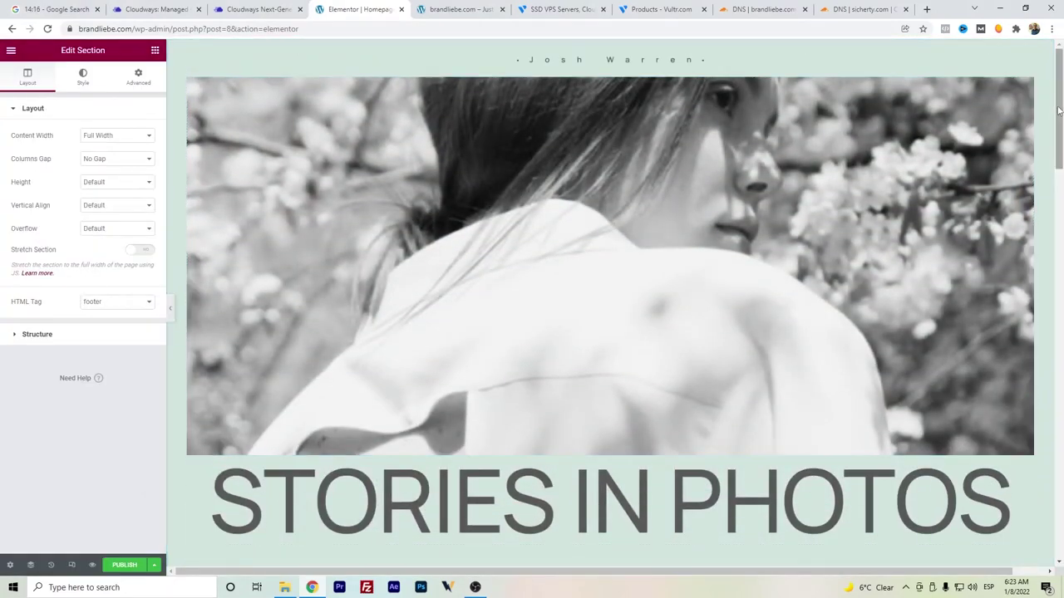
{"action": "left_click_drag", "start_coordinate": [1059, 110], "coordinate": [1061, 129]}
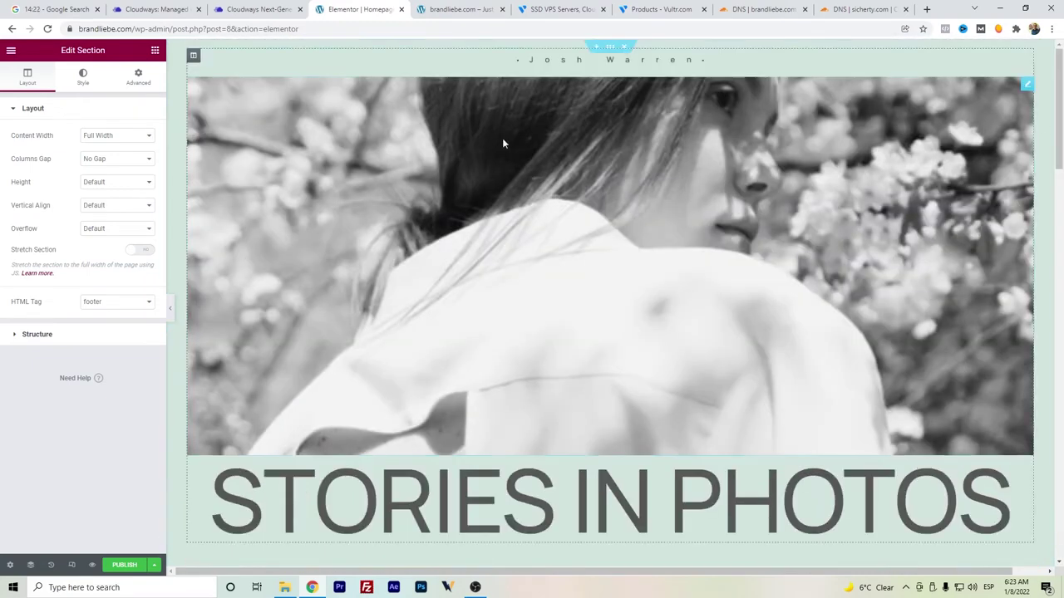
- Publish the Homepage and exit Elementor to the WordPress dashboard
{"action": "left_click", "coordinate": [124, 565]}
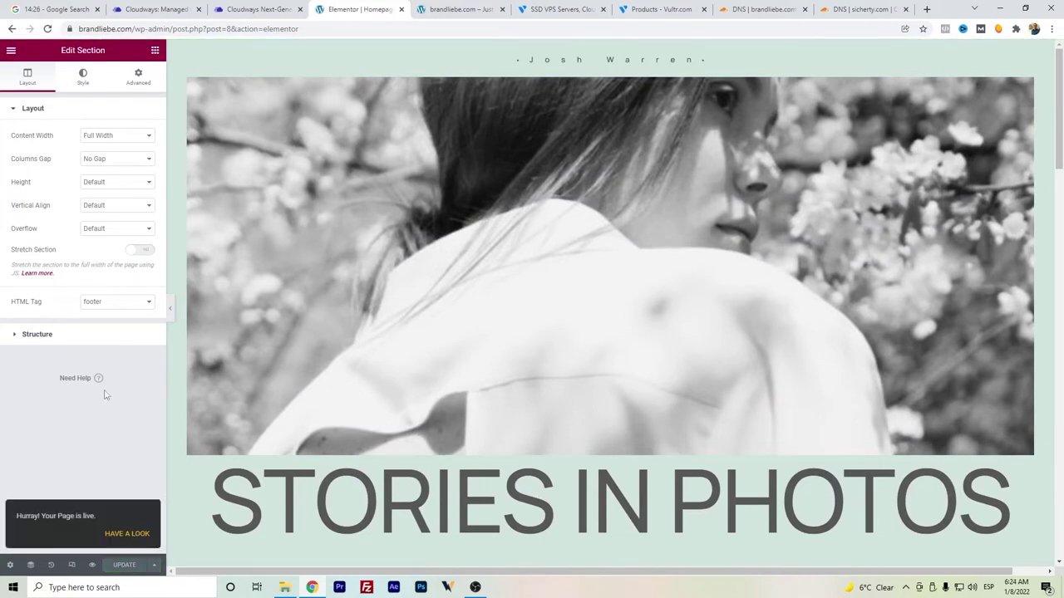
{"action": "left_click", "coordinate": [8, 53]}
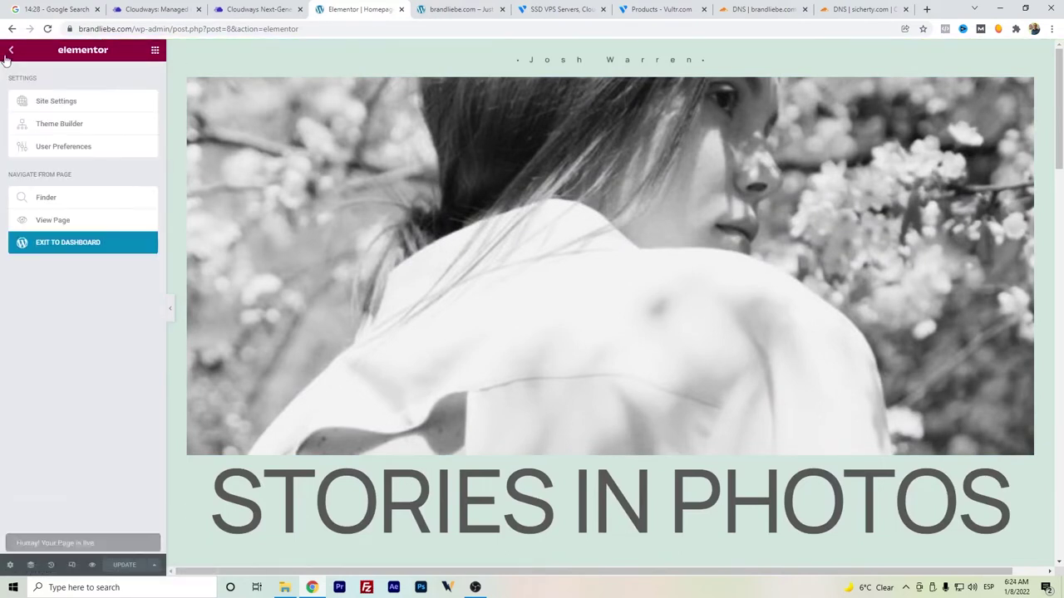
{"action": "left_click", "coordinate": [67, 243]}
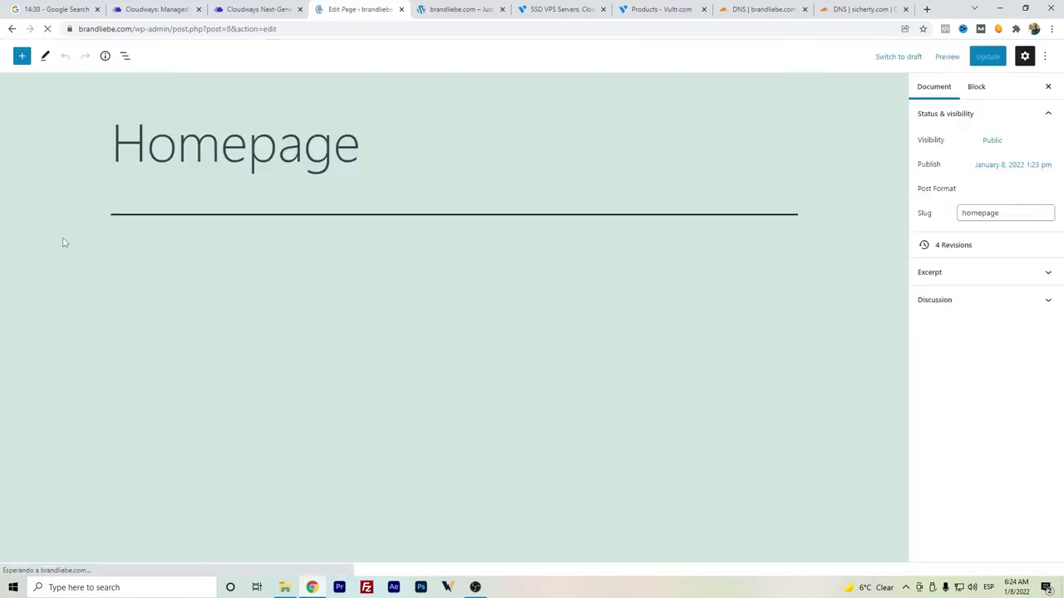
- In Customizer Homepage Settings, choose a static page with 'Homepage' as the front page and publish
{"action": "left_click", "coordinate": [19, 68]}
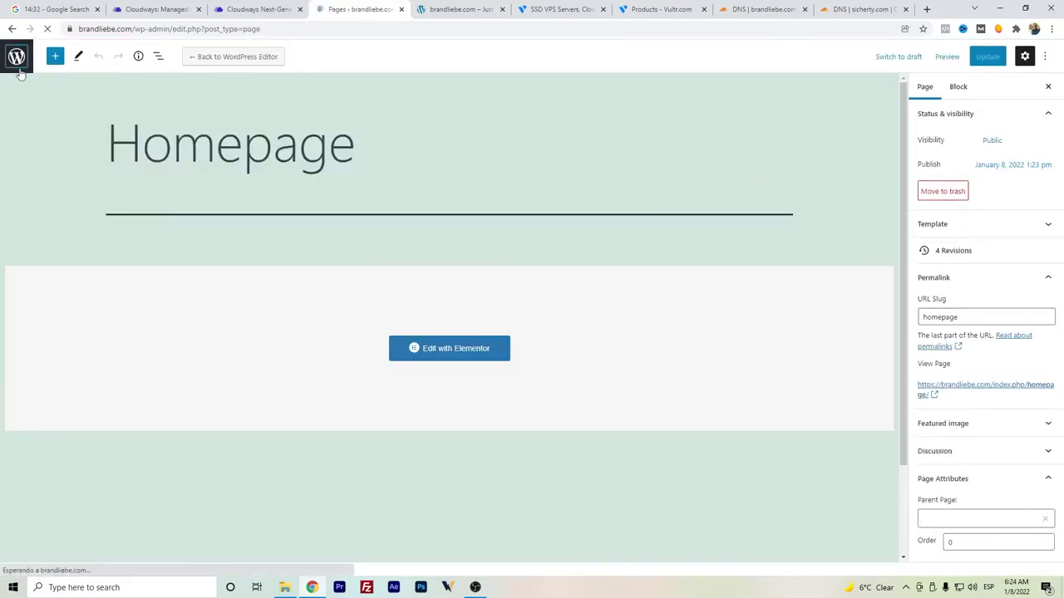
{"action": "mouse_move", "coordinate": [71, 268]}
{"action": "left_click", "coordinate": [122, 286]}
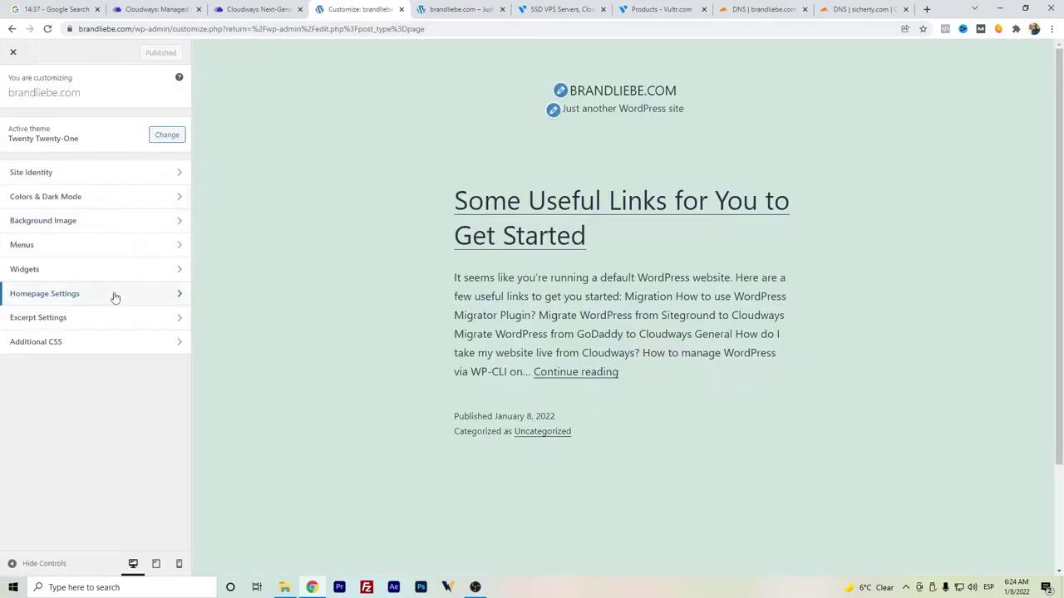
{"action": "left_click", "coordinate": [114, 296]}
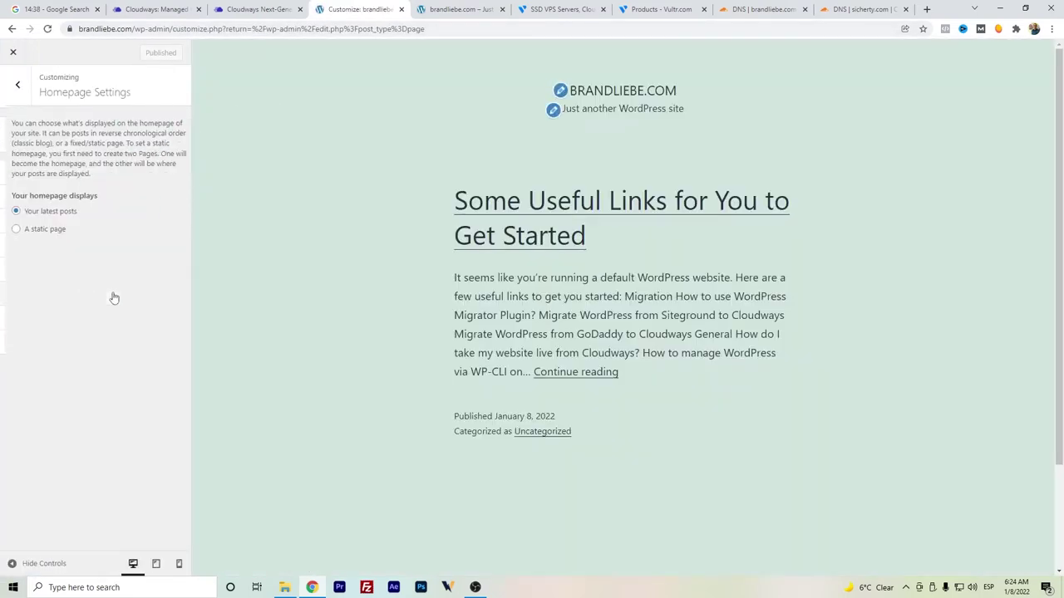
{"action": "left_click", "coordinate": [57, 230]}
{"action": "left_click", "coordinate": [59, 274]}
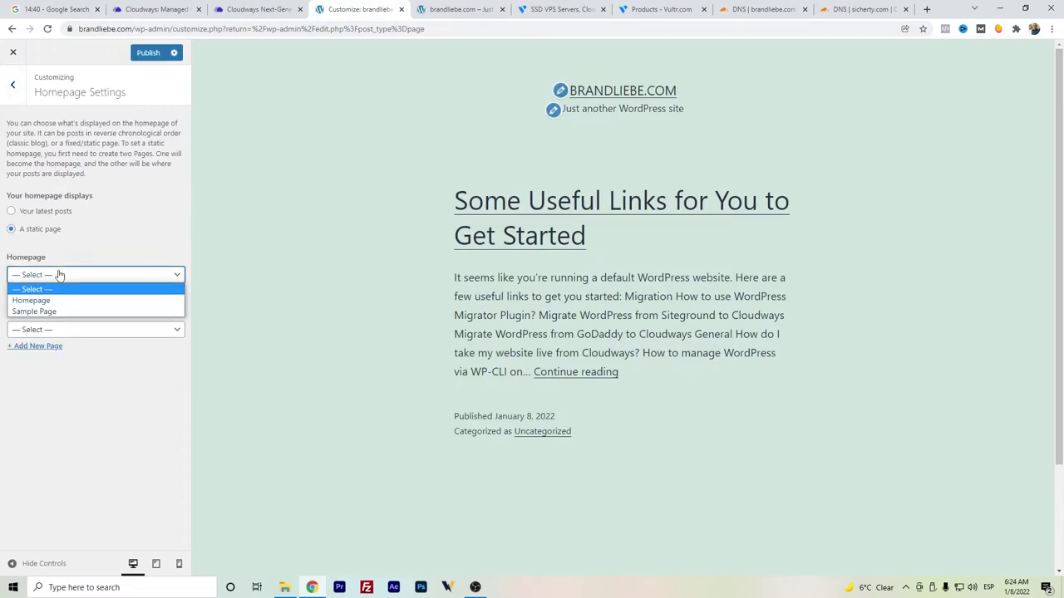
{"action": "left_click", "coordinate": [58, 300]}
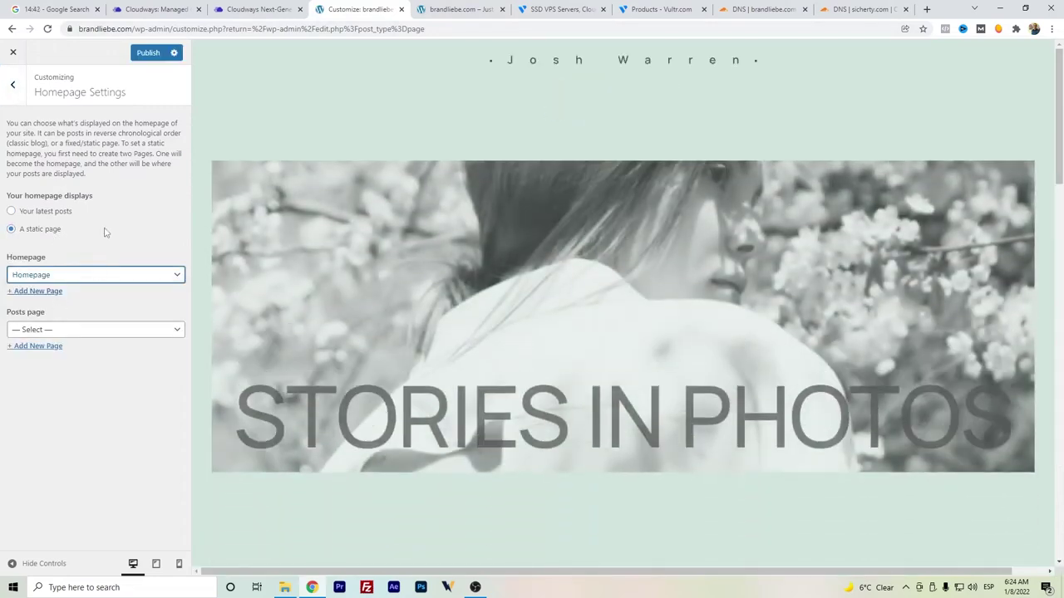
{"action": "left_click", "coordinate": [147, 53]}
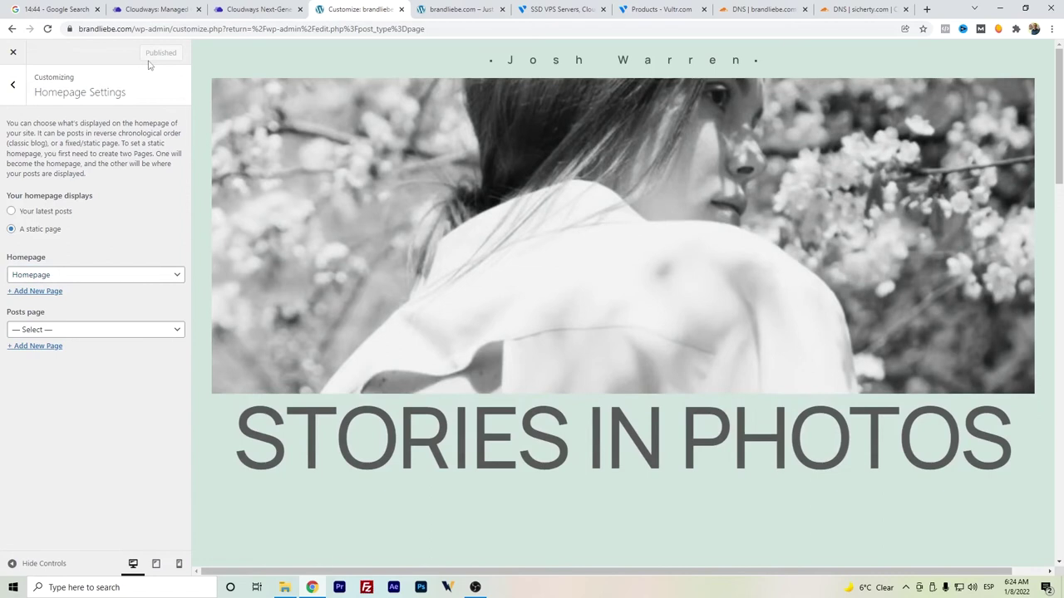
- Open the live brandliebe.com site in a new tab and scroll through its photo gallery homepage
{"action": "left_click", "coordinate": [25, 56]}
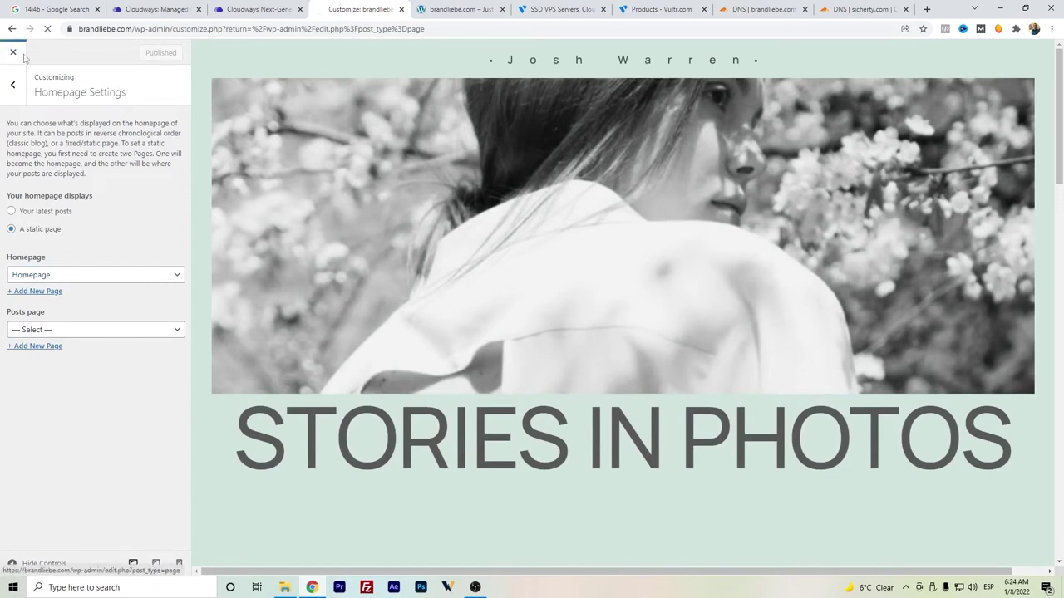
{"action": "right_click", "coordinate": [51, 75]}
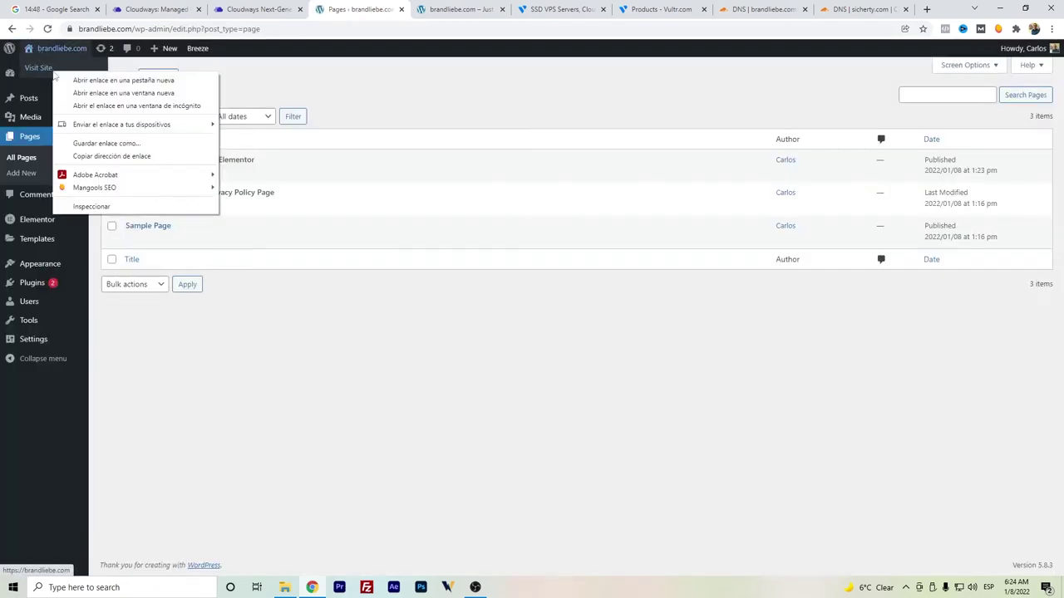
{"action": "left_click", "coordinate": [59, 83]}
{"action": "left_click", "coordinate": [410, 8]}
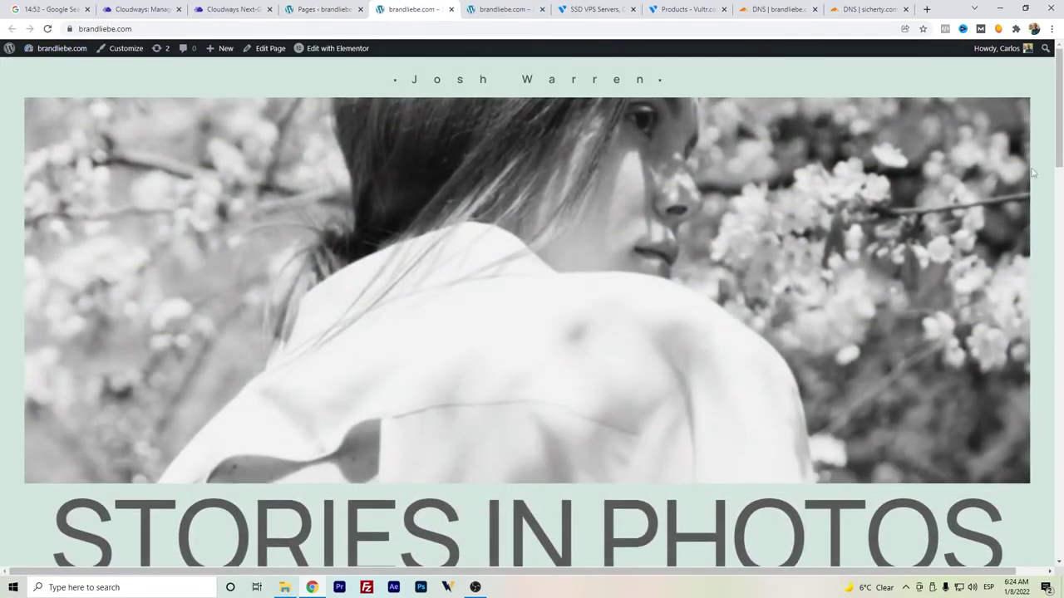
{"action": "scroll", "coordinate": [1061, 202], "scroll_direction": "down", "scroll_amount": 5}
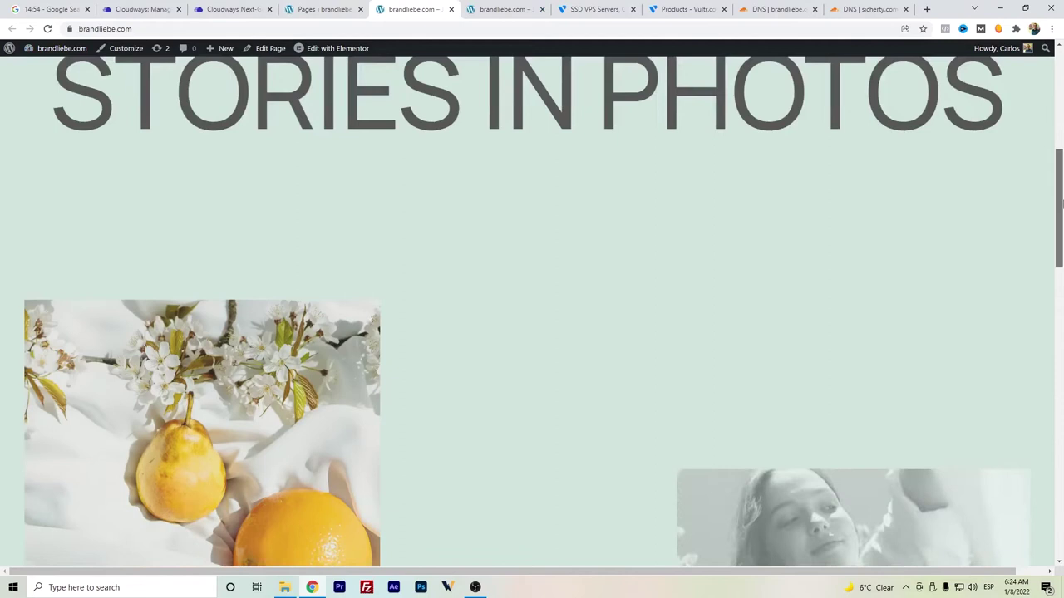
{"action": "left_click_drag", "start_coordinate": [1061, 202], "coordinate": [1061, 79]}
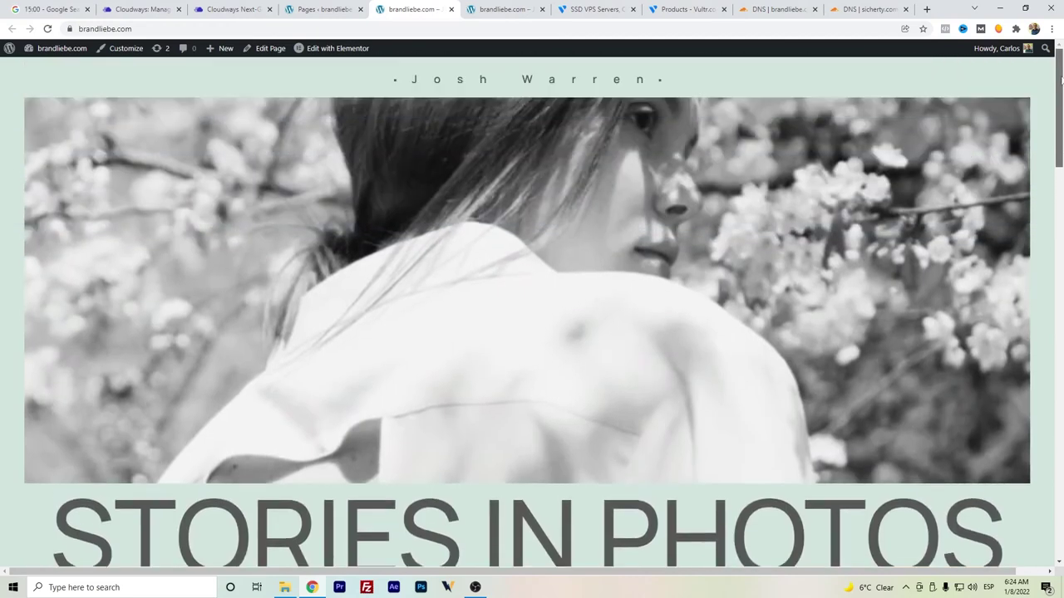
- Switch brandliebe.com's A record and www CNAME to Proxied in Cloudflare DNS, then view the live site
{"action": "left_click", "coordinate": [777, 9]}
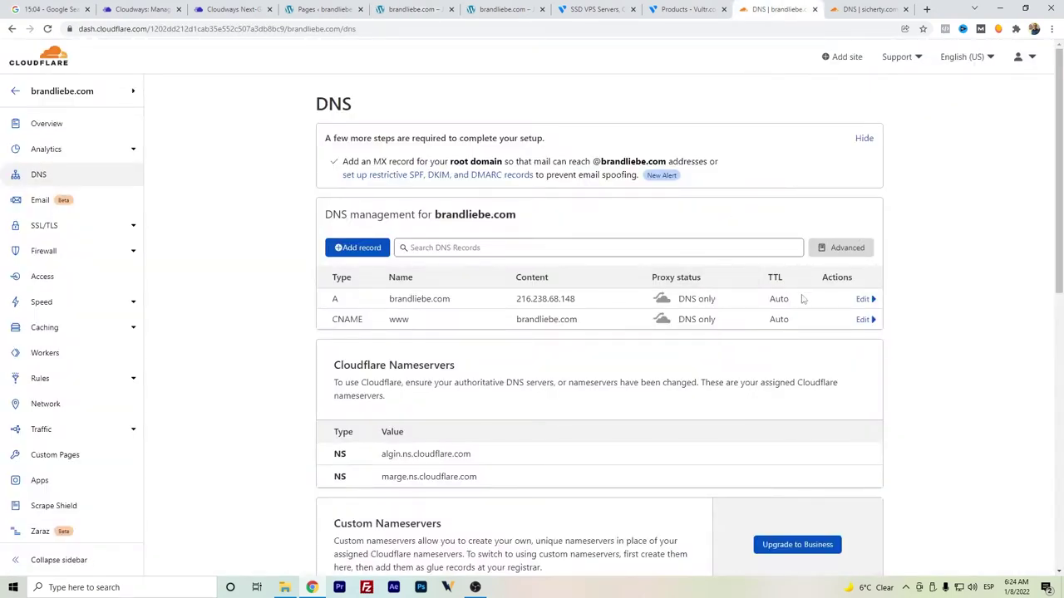
{"action": "left_click", "coordinate": [863, 299]}
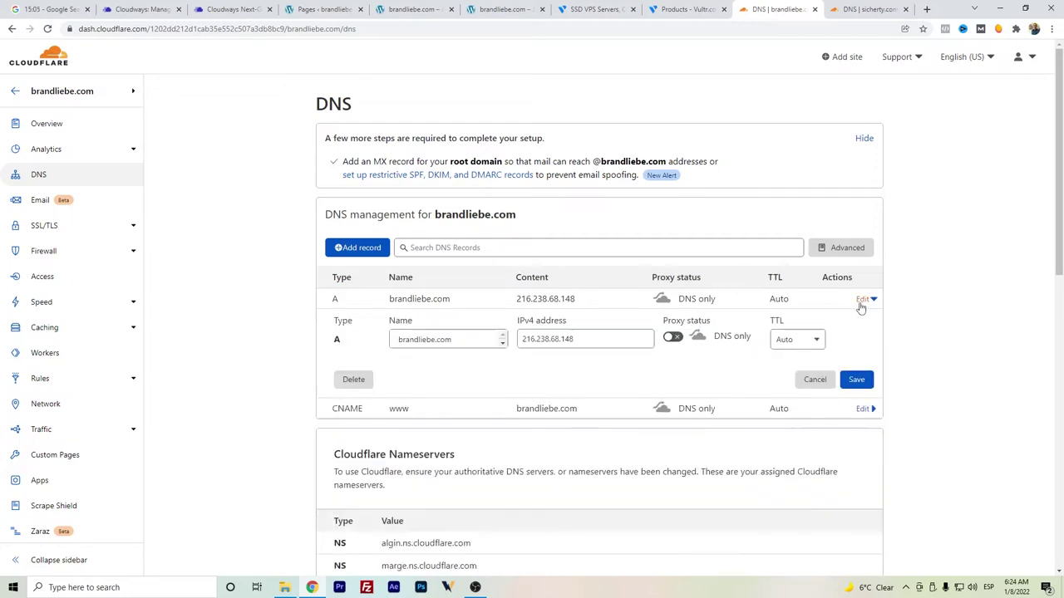
{"action": "left_click", "coordinate": [672, 338]}
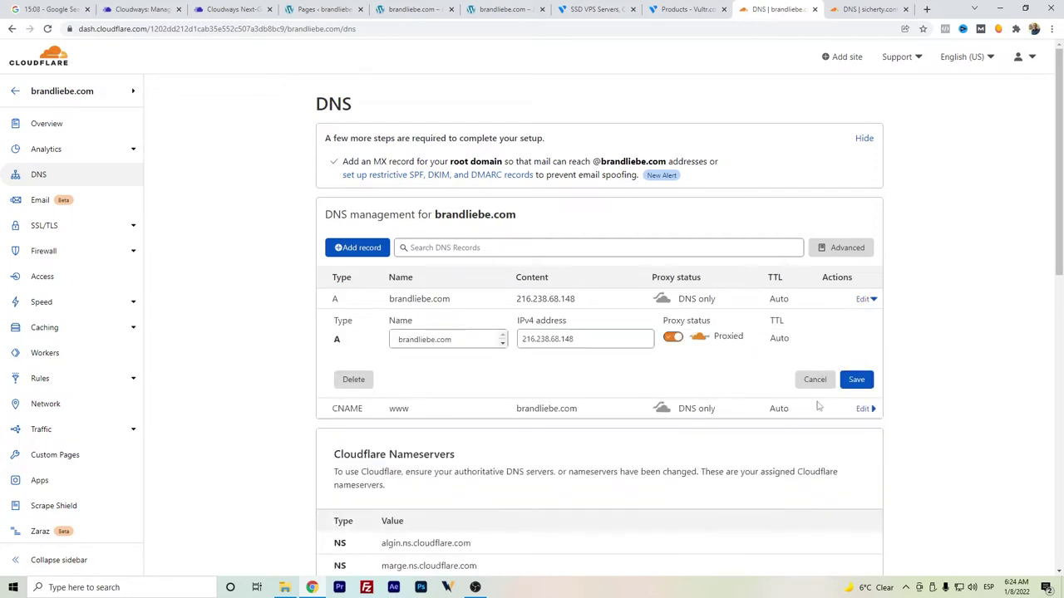
{"action": "left_click", "coordinate": [863, 409]}
{"action": "left_click", "coordinate": [675, 450]}
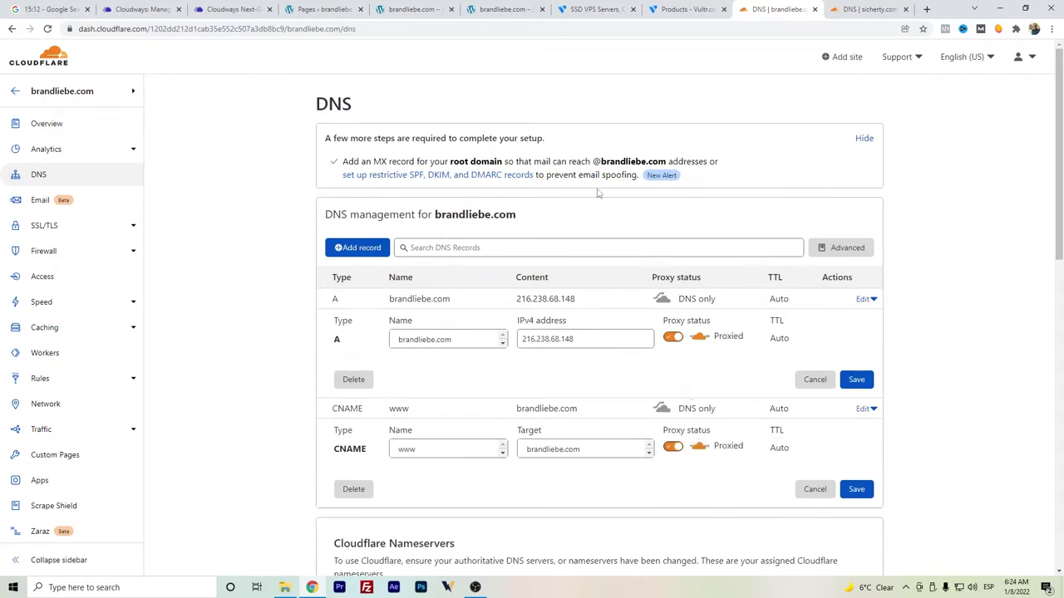
{"action": "left_click", "coordinate": [855, 489]}
{"action": "left_click", "coordinate": [851, 379]}
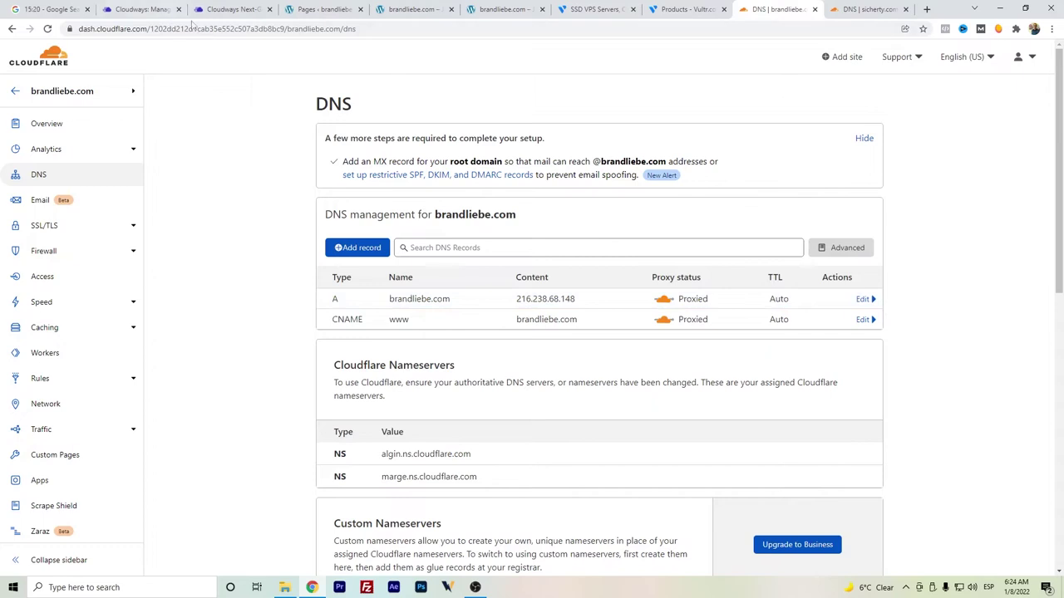
{"action": "left_click", "coordinate": [406, 8]}
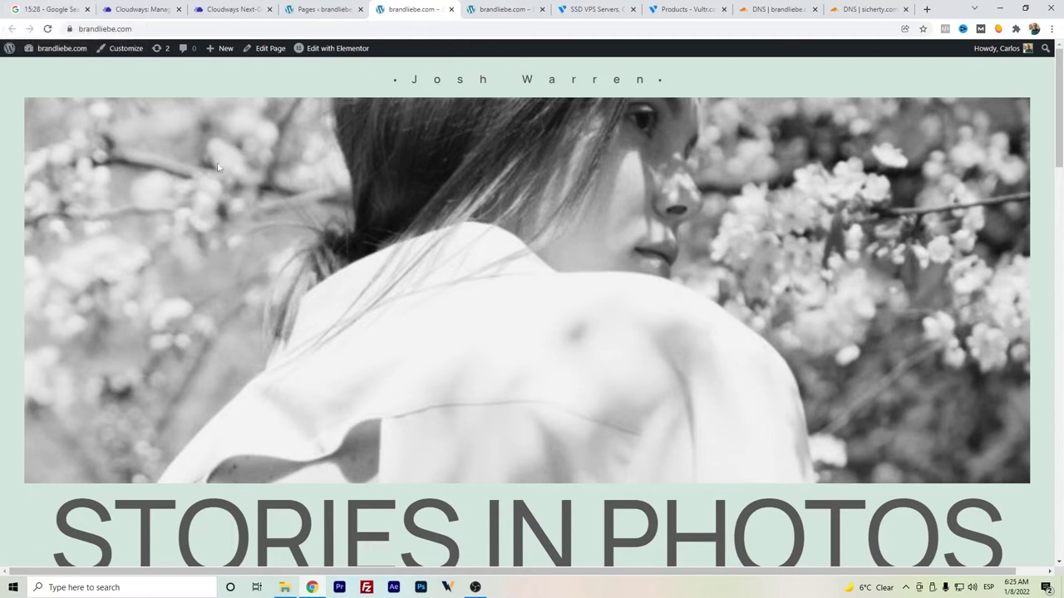
- Scroll through the brandliebe.com Stories in Photos homepage down to the footer
{"action": "left_click_drag", "start_coordinate": [1060, 108], "coordinate": [1059, 47]}
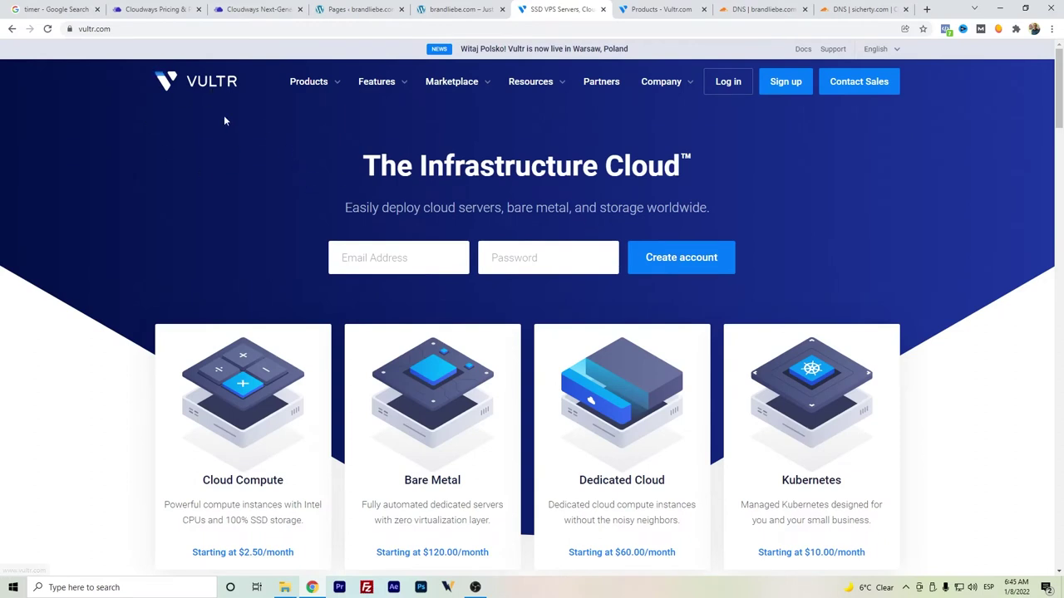
- Start the Google stopwatch, then open the Vultr Products page listing the running Plesk instance
{"action": "left_click", "coordinate": [54, 9]}
{"action": "left_click", "coordinate": [131, 281]}
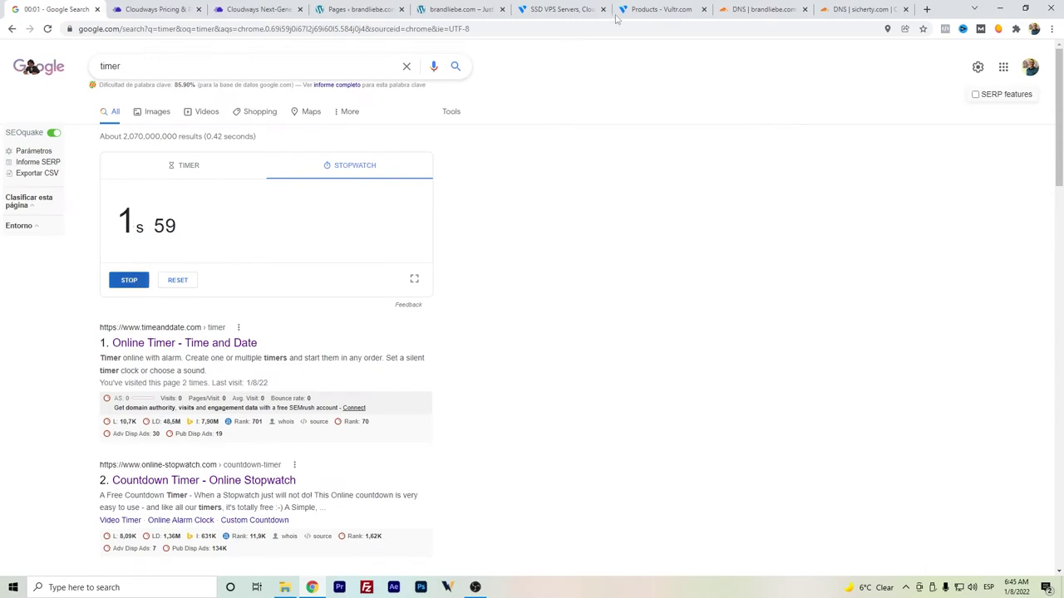
{"action": "left_click", "coordinate": [581, 10]}
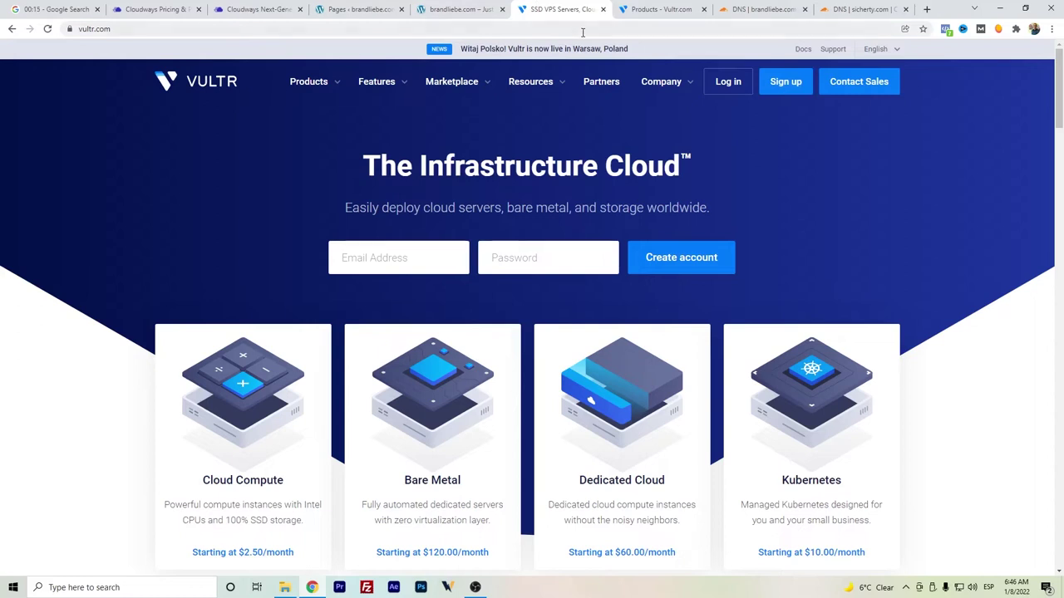
{"action": "left_click", "coordinate": [647, 10]}
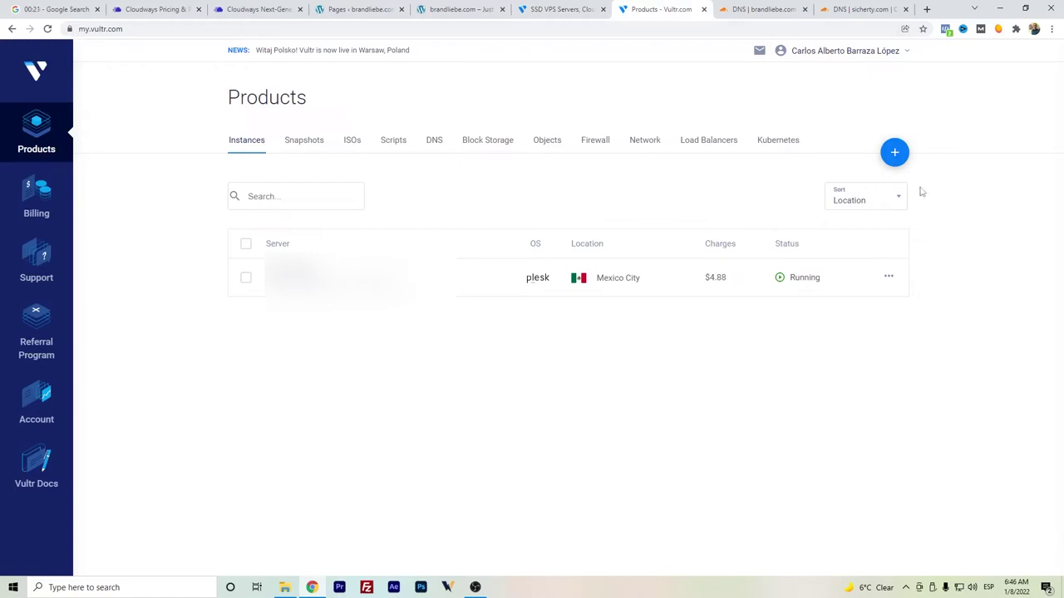
- Start deploying a new Vultr server located in Mexico City
{"action": "mouse_move", "coordinate": [893, 153]}
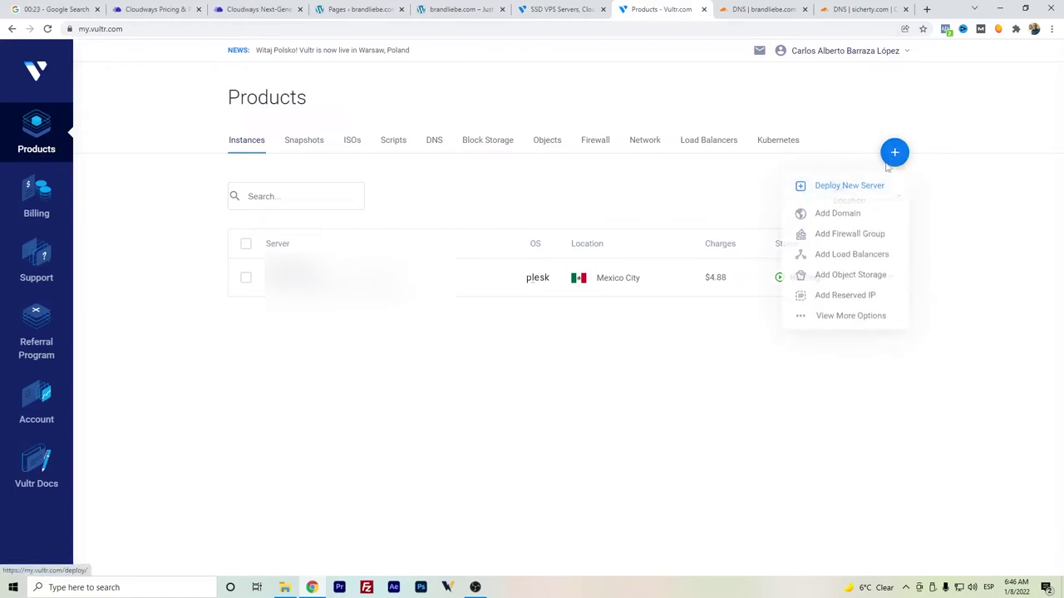
{"action": "left_click", "coordinate": [874, 185]}
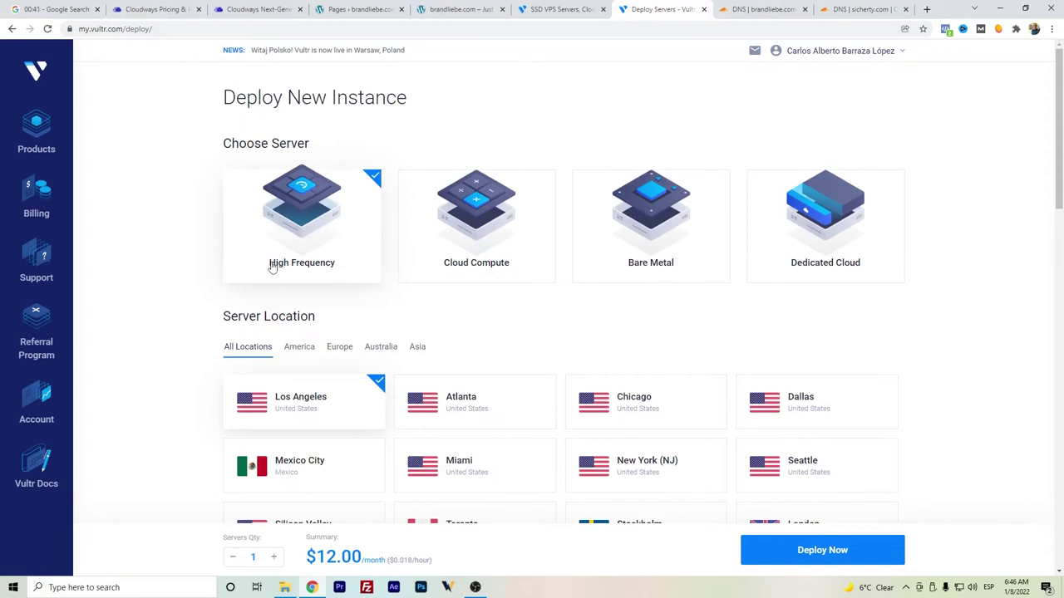
{"action": "scroll", "coordinate": [294, 225], "scroll_direction": "down", "scroll_amount": 3}
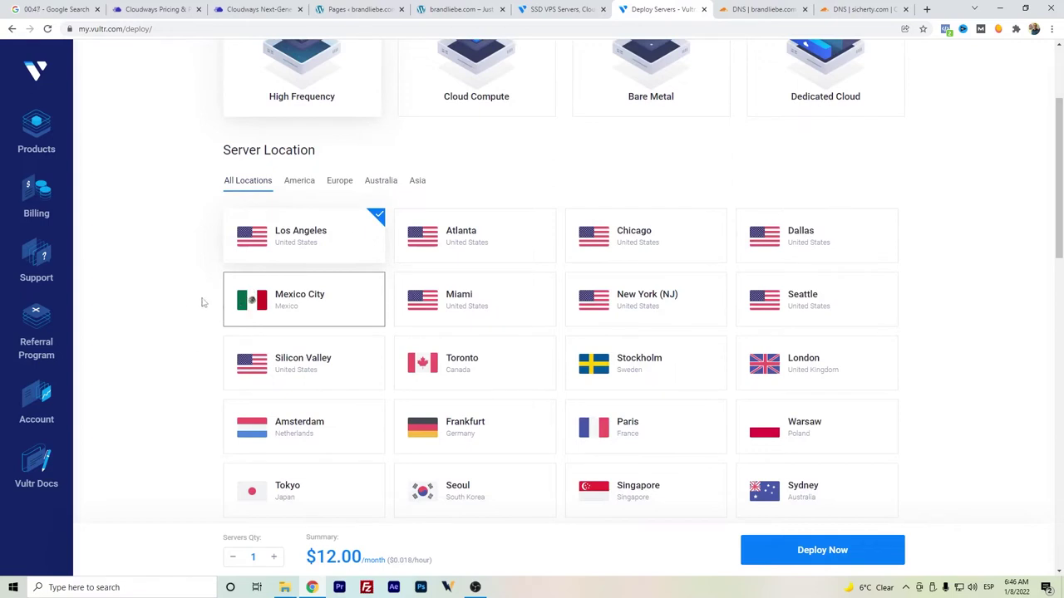
{"action": "scroll", "coordinate": [192, 295], "scroll_direction": "down", "scroll_amount": 2}
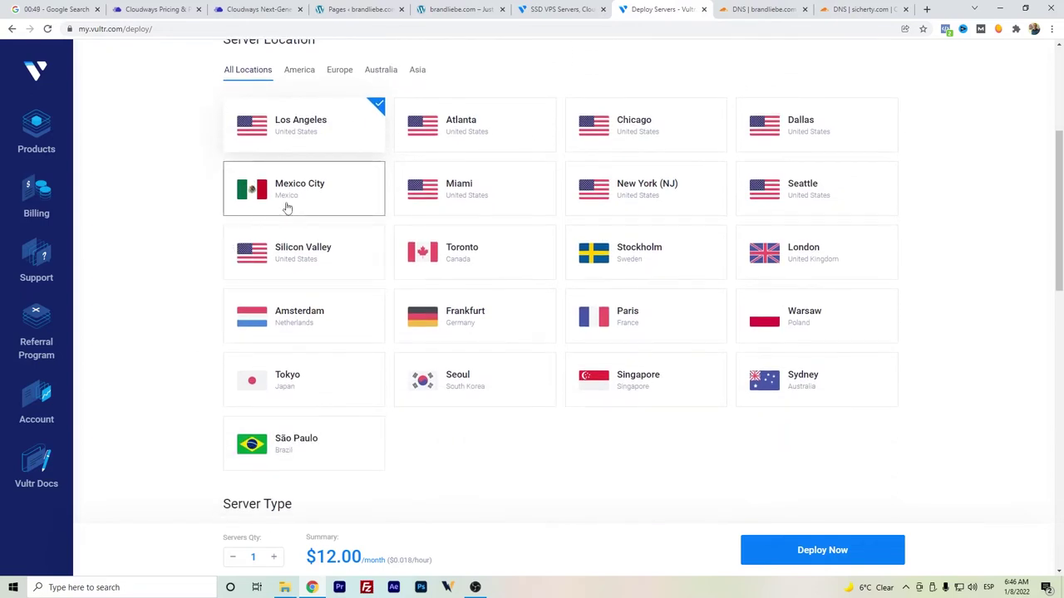
{"action": "left_click", "coordinate": [287, 205]}
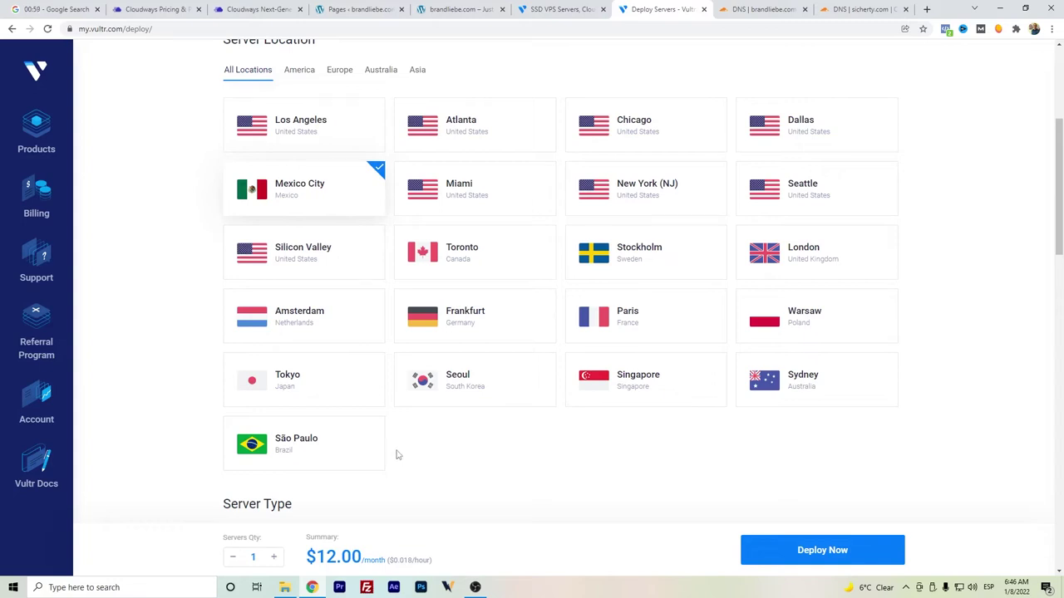
{"action": "scroll", "coordinate": [396, 454], "scroll_direction": "down", "scroll_amount": 1}
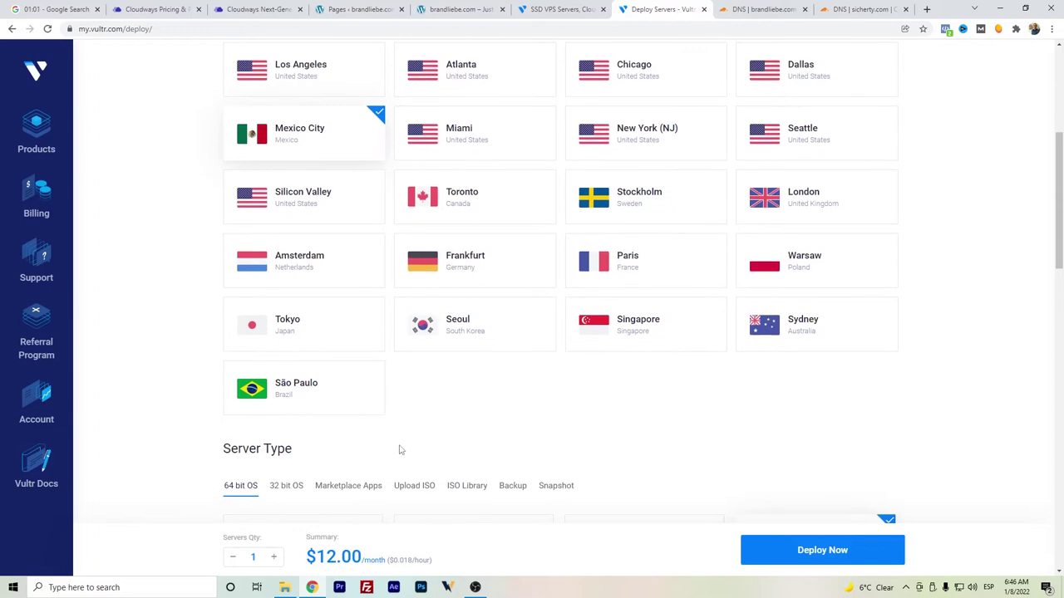
{"action": "scroll", "coordinate": [409, 401], "scroll_direction": "down", "scroll_amount": 5}
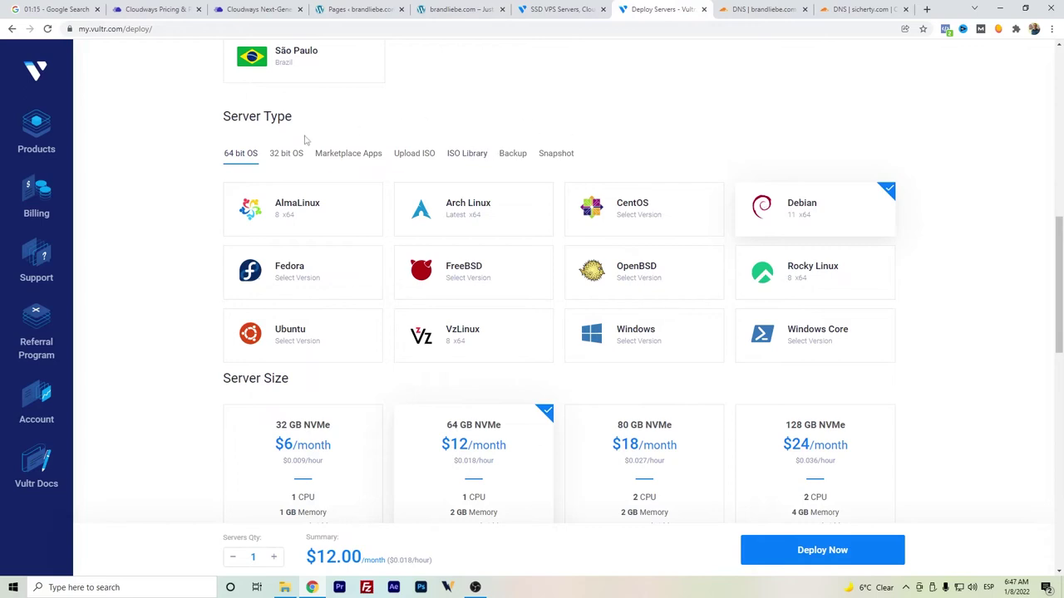
- Pick the Plesk Web Admin SE edition from Marketplace Apps as the server type
{"action": "left_click", "coordinate": [798, 203]}
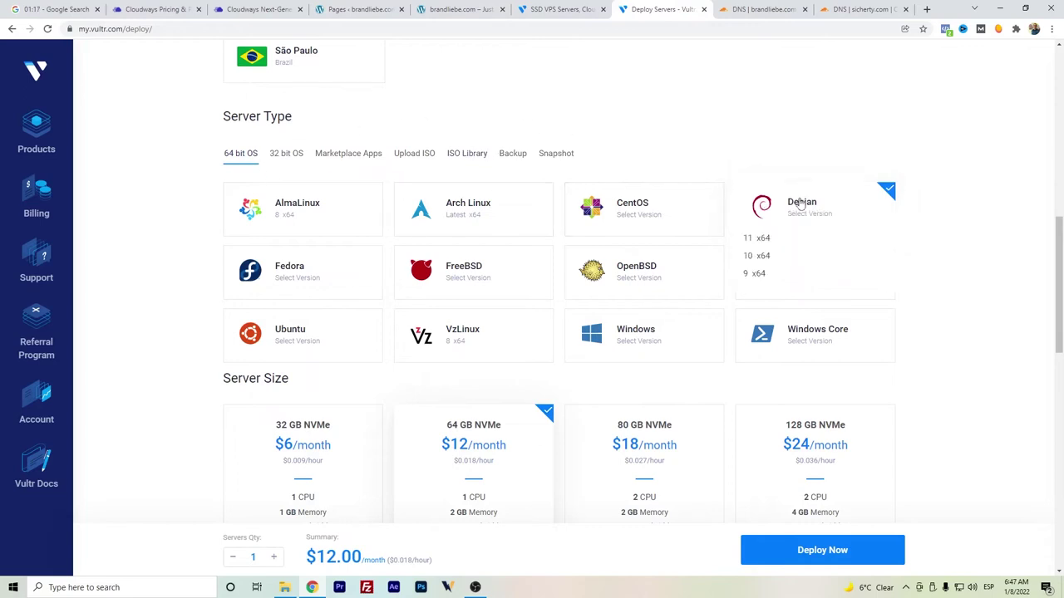
{"action": "left_click", "coordinate": [360, 161]}
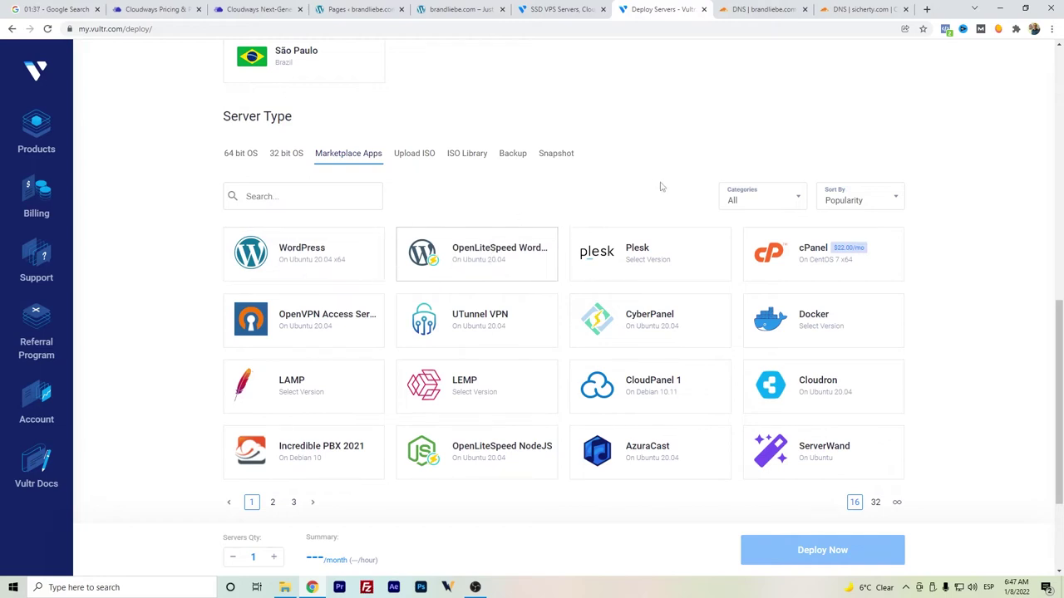
{"action": "mouse_move", "coordinate": [796, 253]}
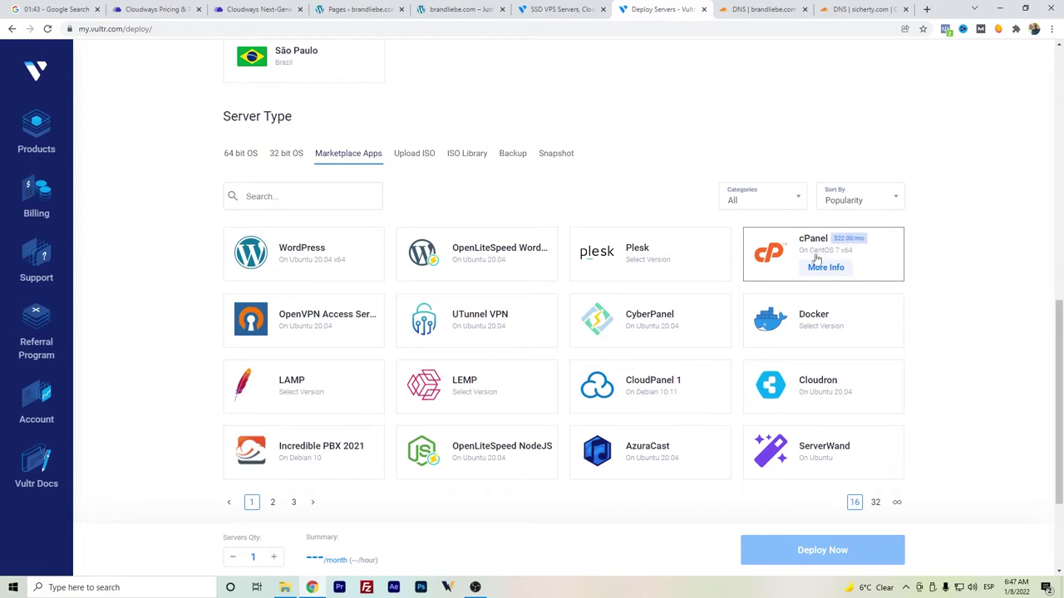
{"action": "mouse_move", "coordinate": [682, 265]}
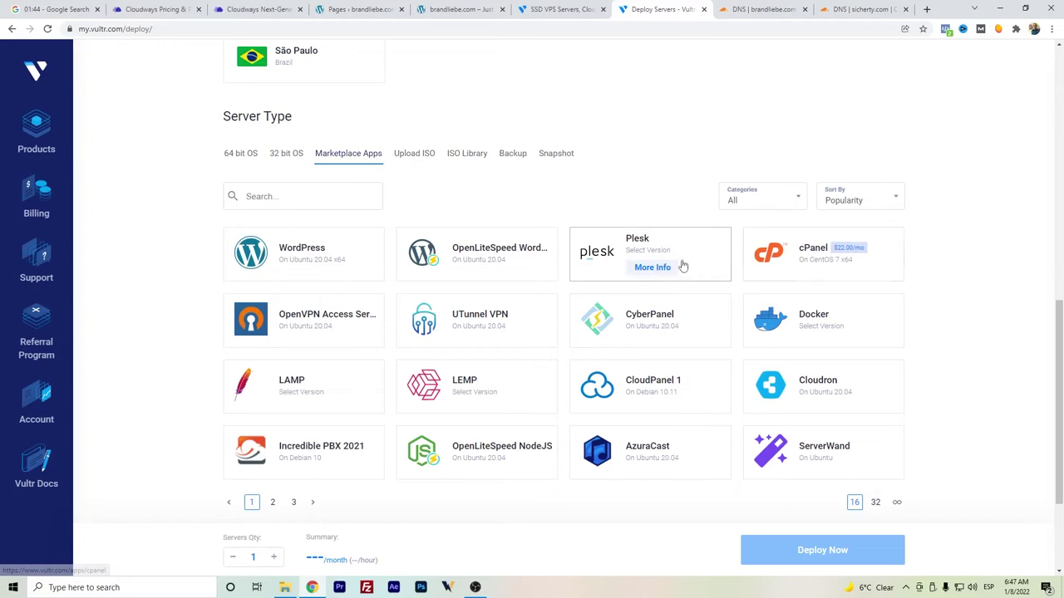
{"action": "left_click", "coordinate": [642, 249]}
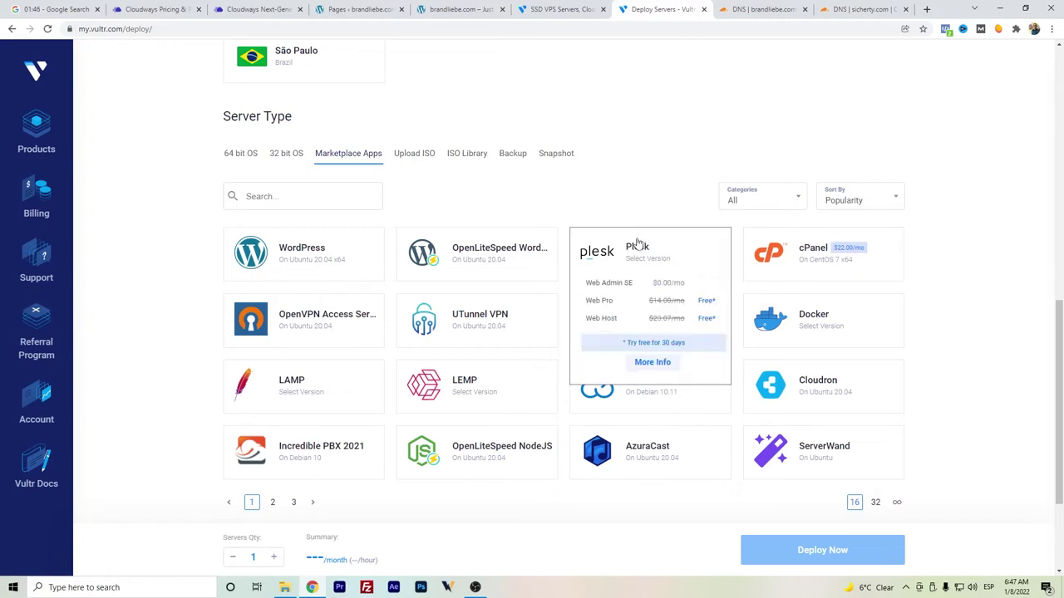
{"action": "left_click", "coordinate": [614, 284]}
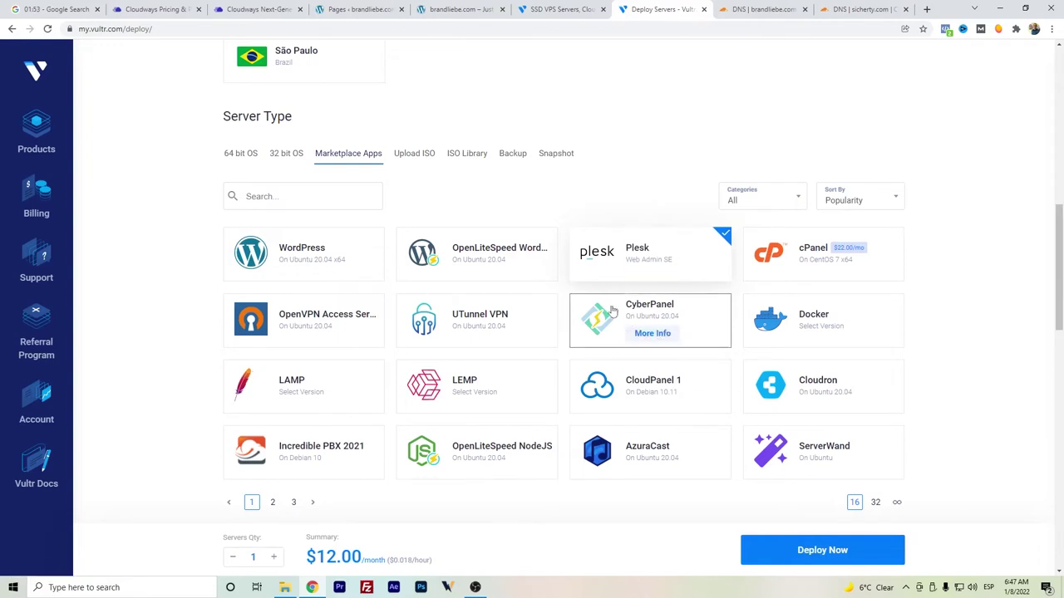
{"action": "scroll", "coordinate": [582, 300], "scroll_direction": "down", "scroll_amount": 1}
{"action": "scroll", "coordinate": [580, 284], "scroll_direction": "down", "scroll_amount": 4}
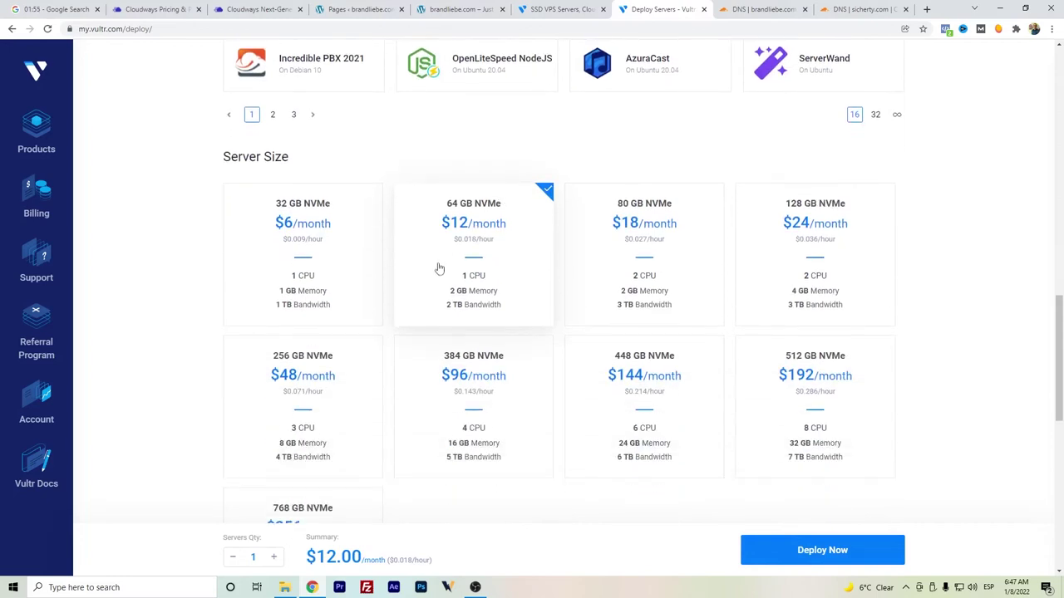
- Select the 32 GB NVMe $6/month size after comparing it with Cloudways' Vultr pricing
{"action": "left_click", "coordinate": [340, 235]}
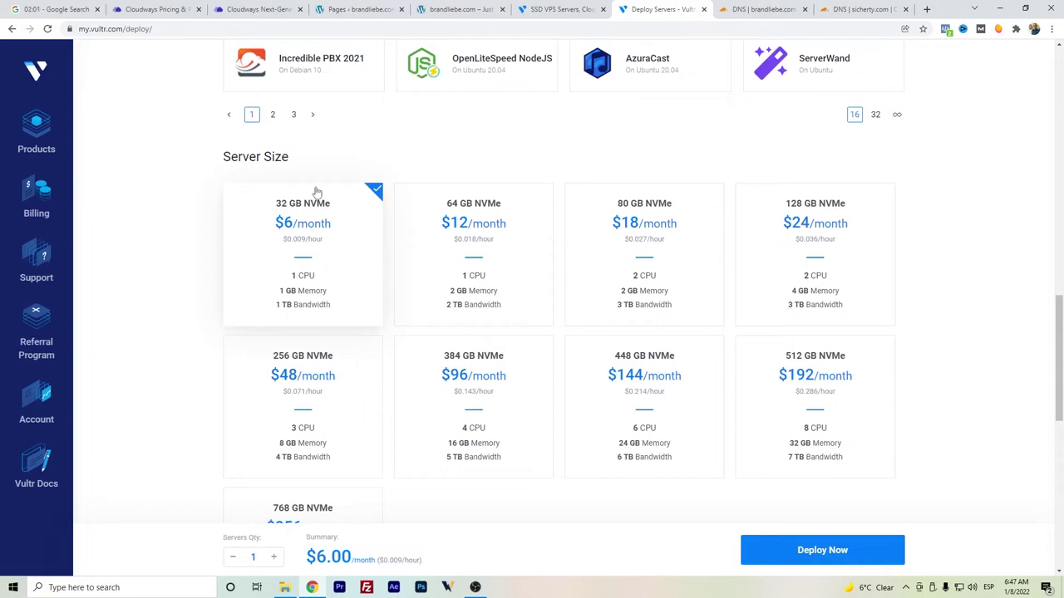
{"action": "left_click", "coordinate": [170, 9]}
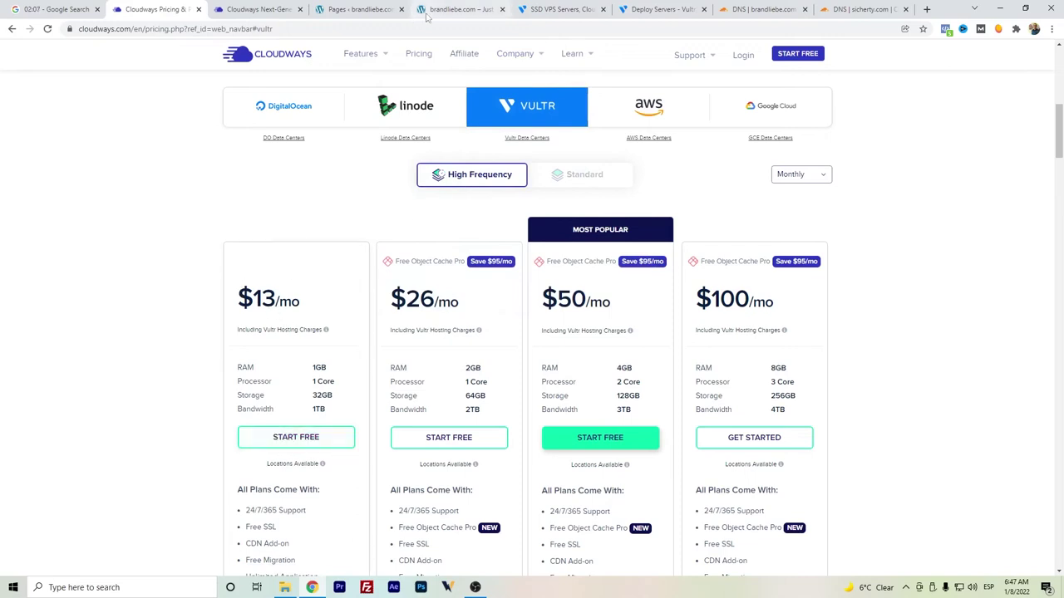
{"action": "left_click", "coordinate": [532, 9]}
{"action": "left_click", "coordinate": [640, 10]}
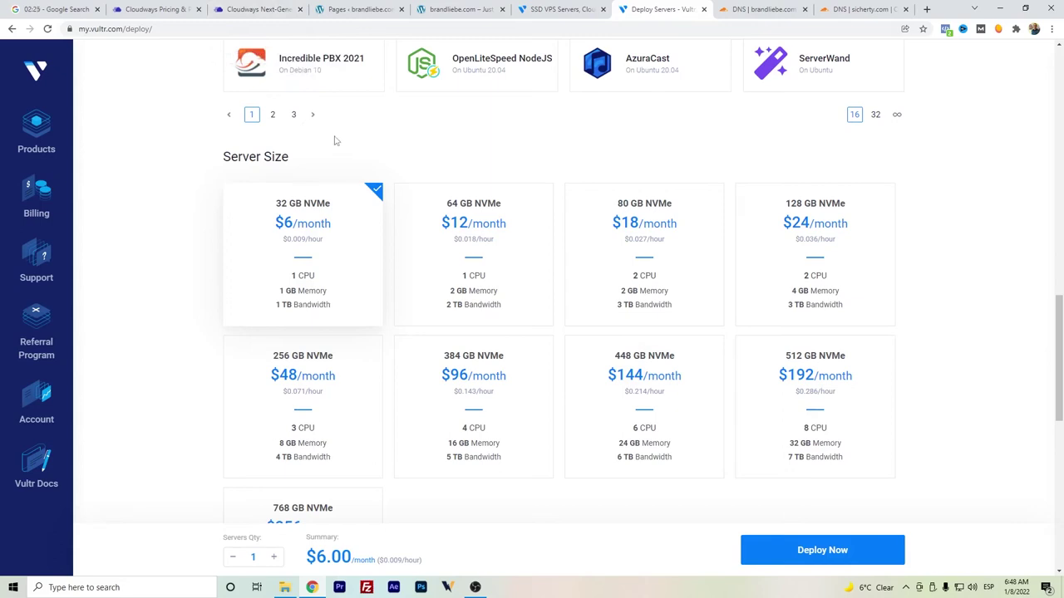
- Set the server hostname to PruebaVultr1 and deploy the server
{"action": "scroll", "coordinate": [391, 204], "scroll_direction": "down", "scroll_amount": 5}
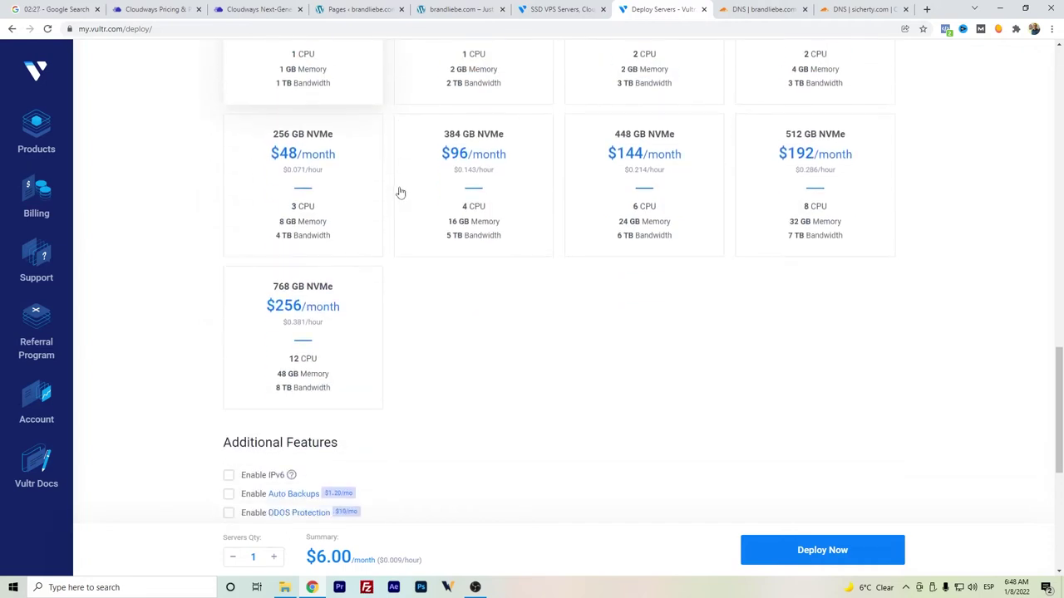
{"action": "scroll", "coordinate": [396, 195], "scroll_direction": "down", "scroll_amount": 2}
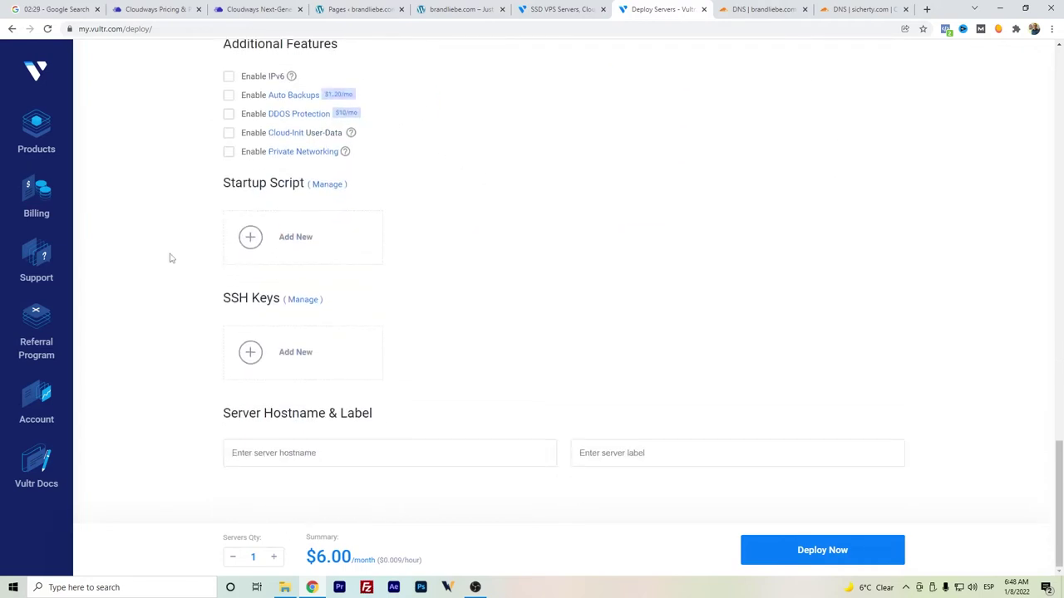
{"action": "left_click", "coordinate": [400, 449]}
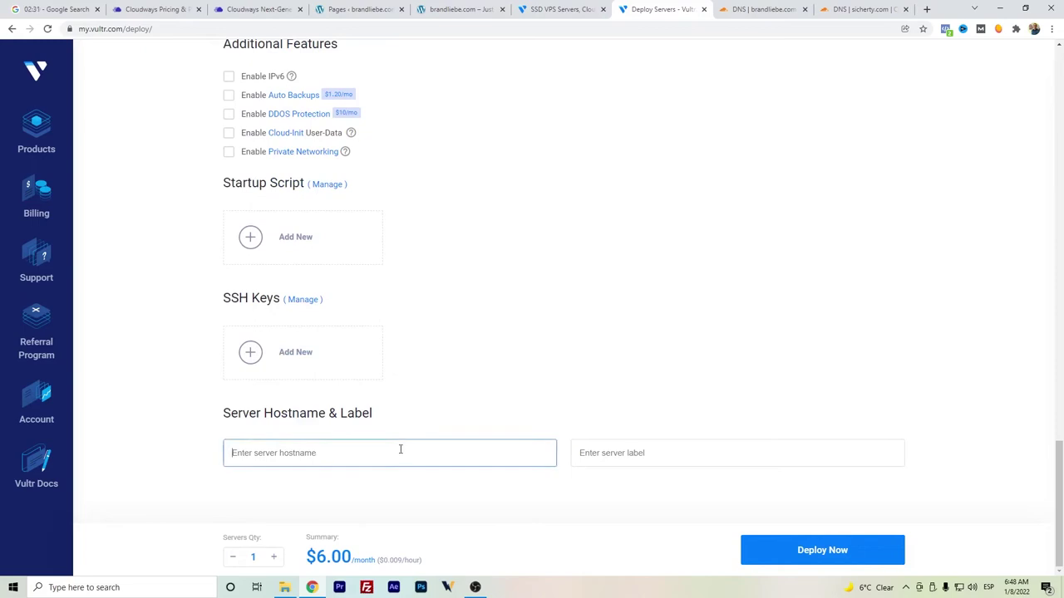
{"action": "type", "text": "PruebaVultr1"}
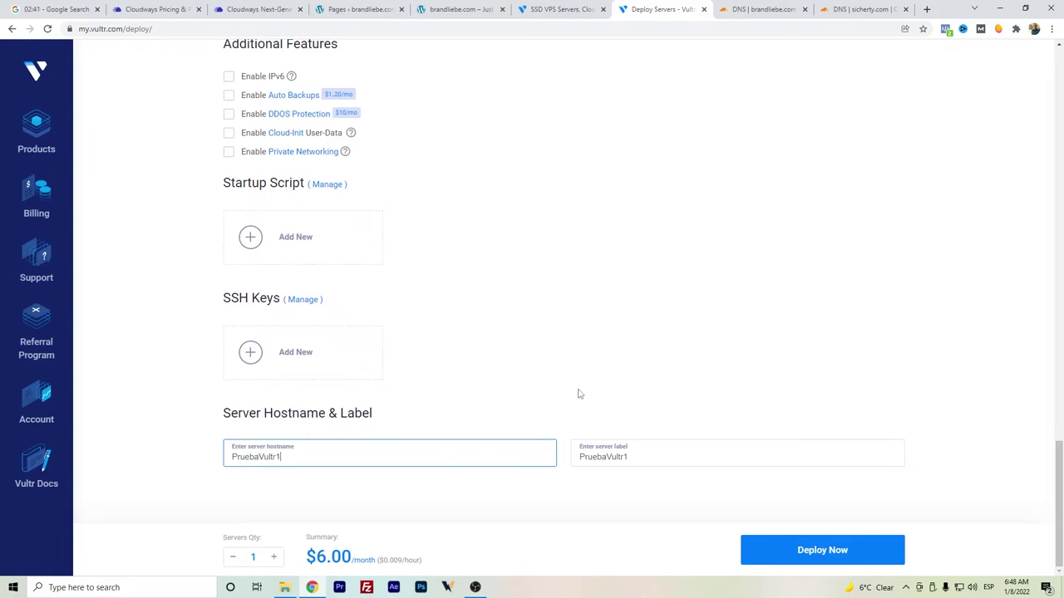
{"action": "left_click", "coordinate": [804, 553]}
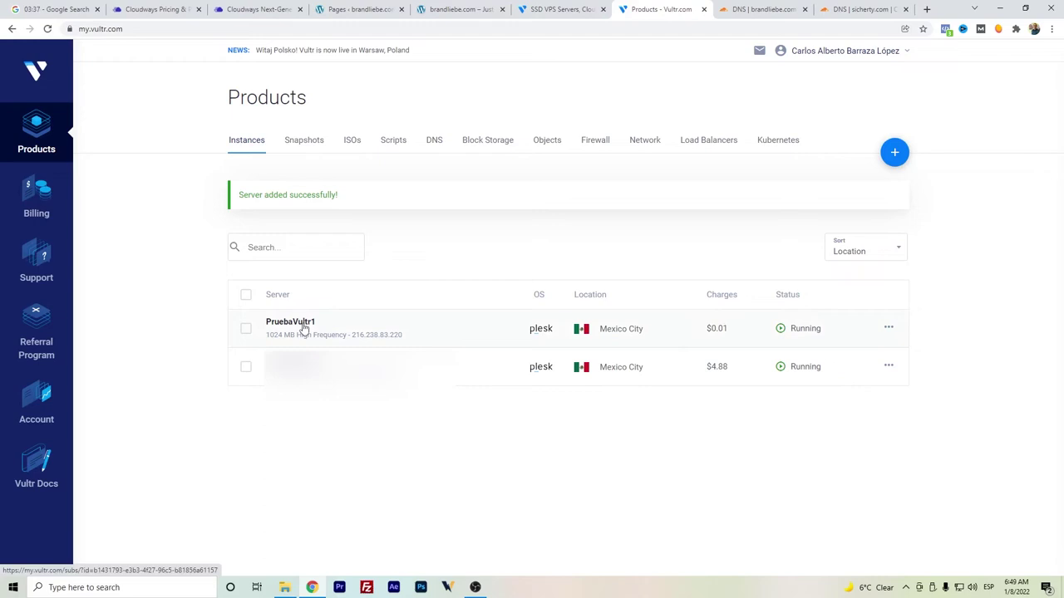
- Copy the IP address 216.238.83.220 from PruebaVultr1's server overview
{"action": "left_click", "coordinate": [304, 328]}
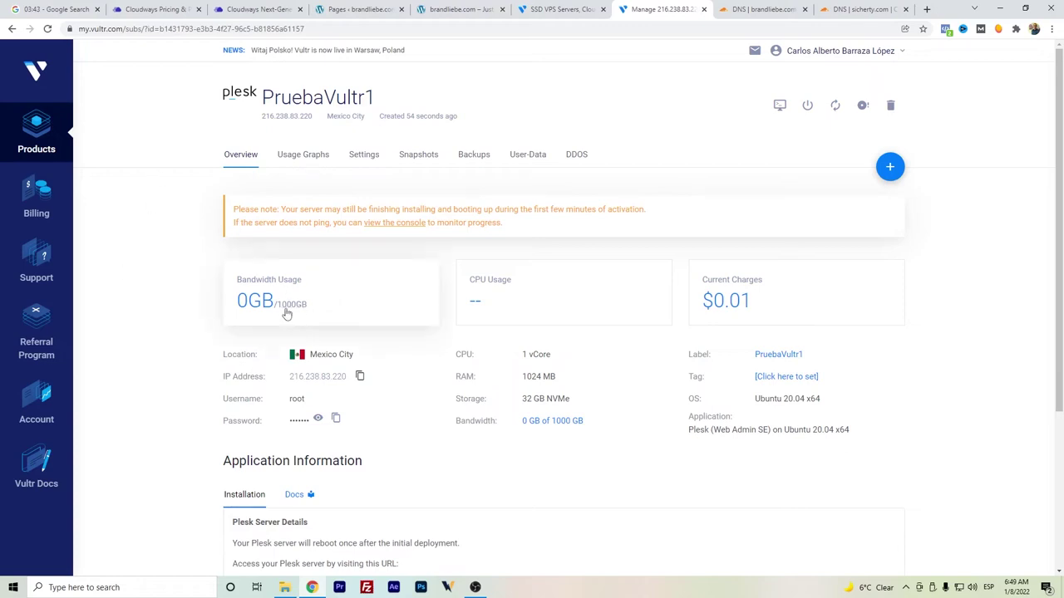
{"action": "scroll", "coordinate": [279, 297], "scroll_direction": "down", "scroll_amount": 2}
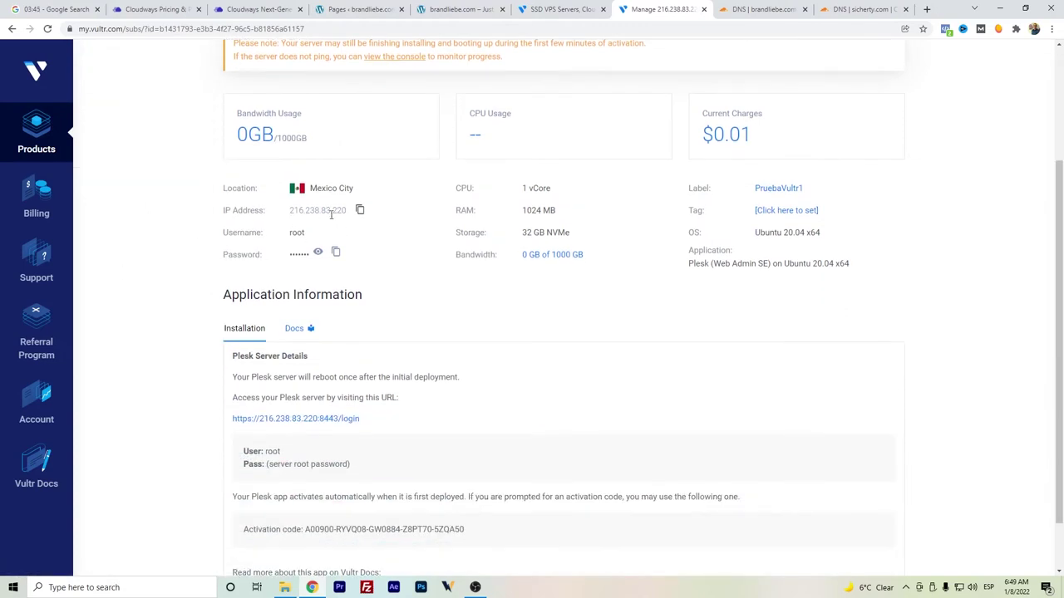
{"action": "left_click", "coordinate": [360, 209]}
- Save a DNS-only A record with name @ pointing to 216.238.83.220 in Cloudflare
{"action": "left_click", "coordinate": [881, 10]}
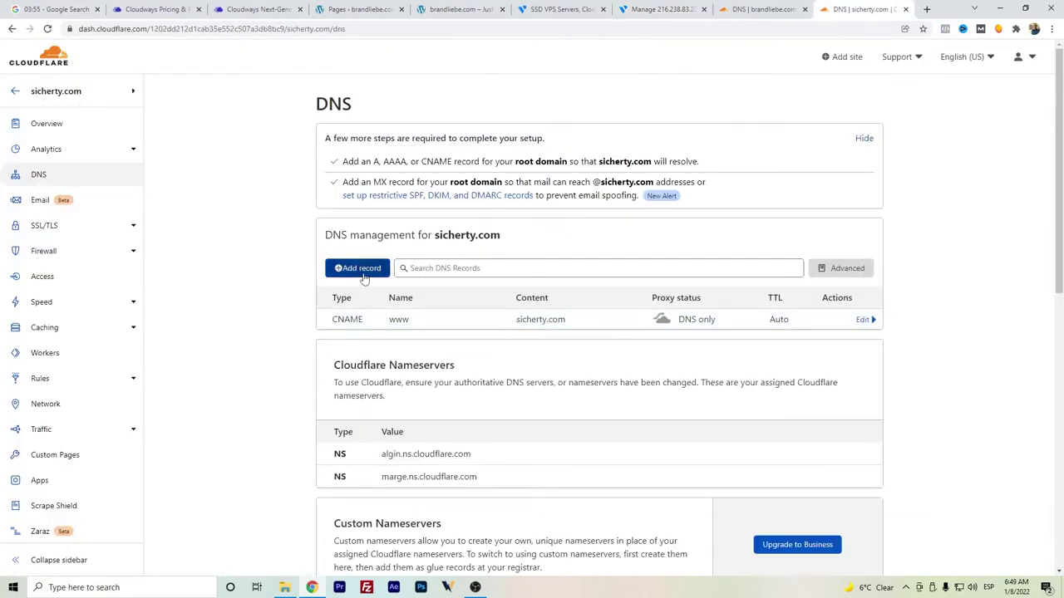
{"action": "left_click", "coordinate": [358, 269]}
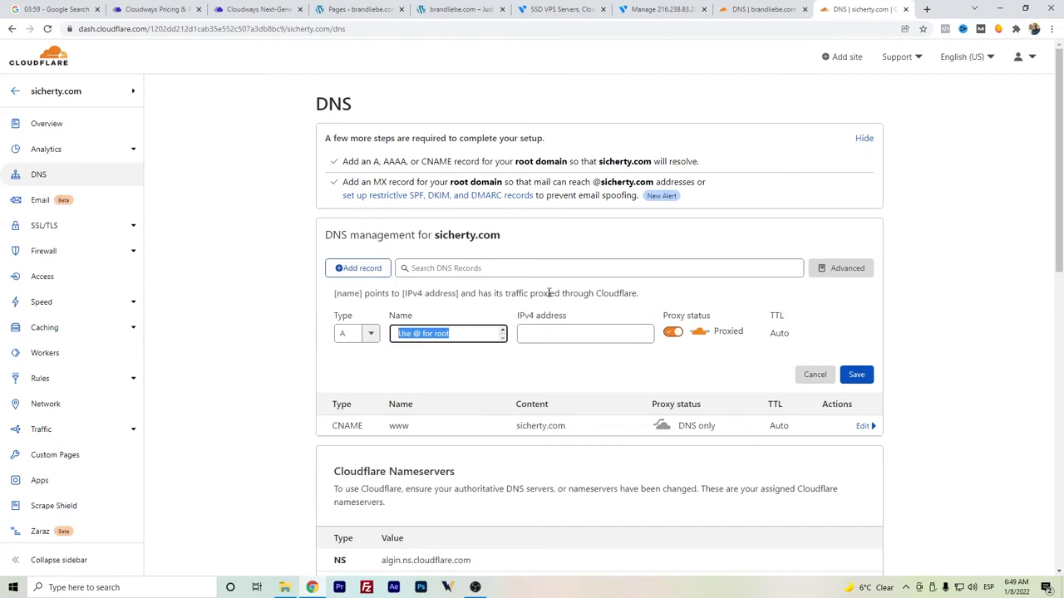
{"action": "left_click", "coordinate": [465, 333]}
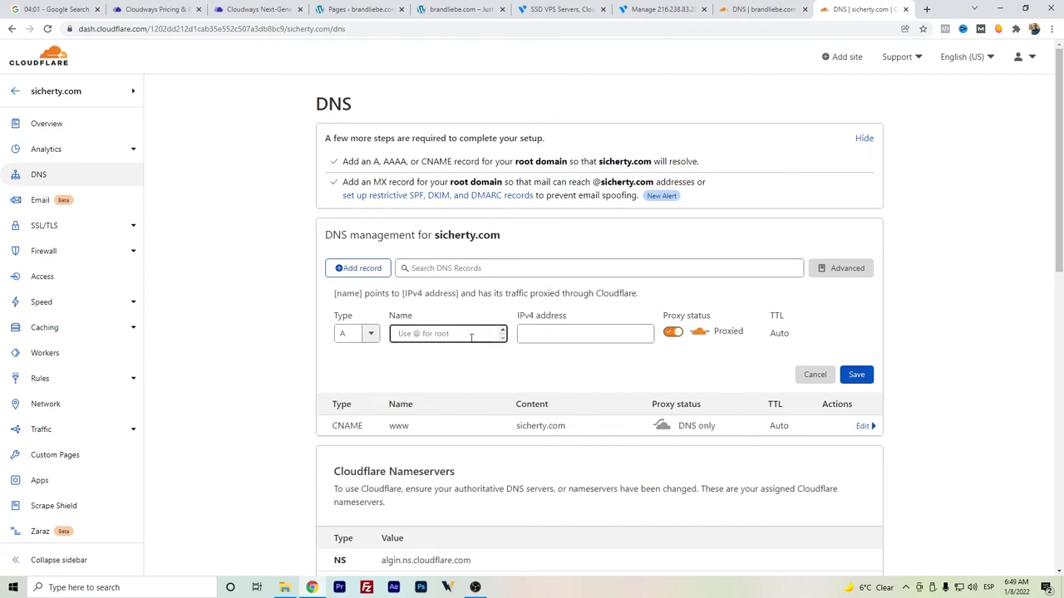
{"action": "type", "text": "@"}
{"action": "left_click", "coordinate": [543, 333]}
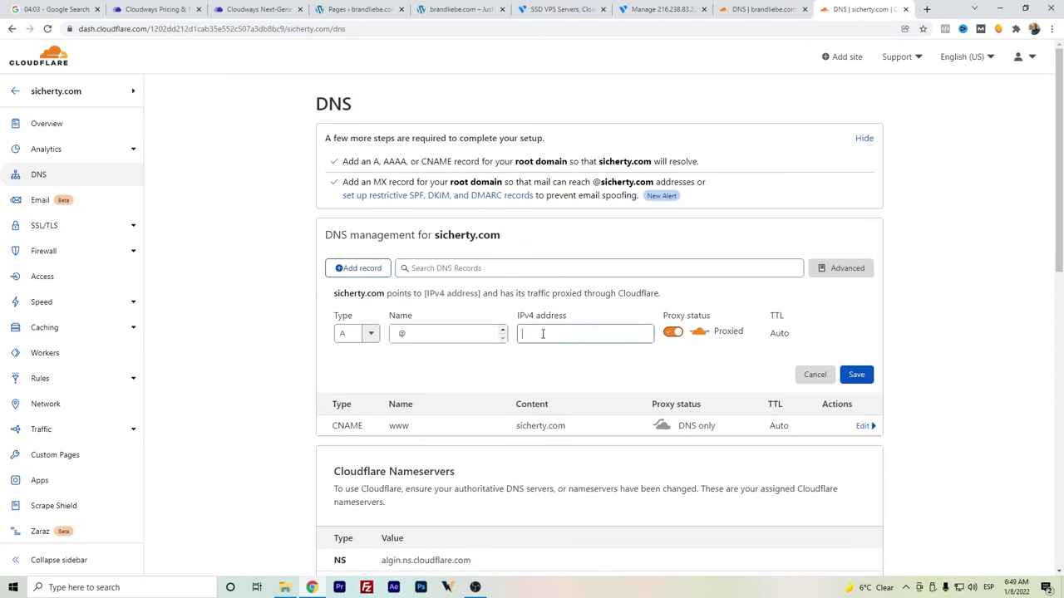
{"action": "key", "text": "ctrl+v"}
{"action": "left_click", "coordinate": [674, 334]}
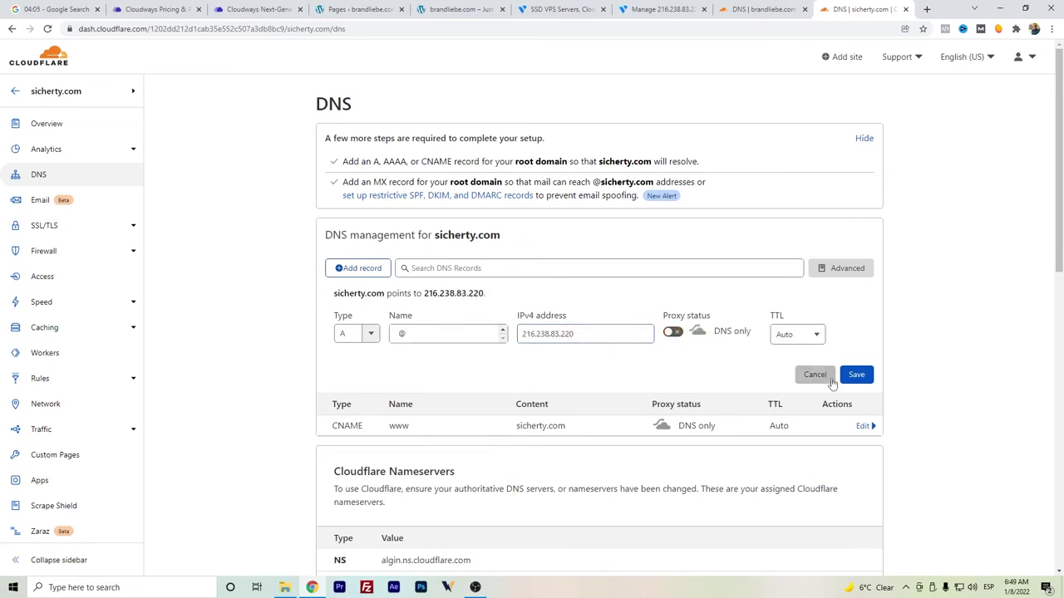
{"action": "left_click", "coordinate": [856, 375]}
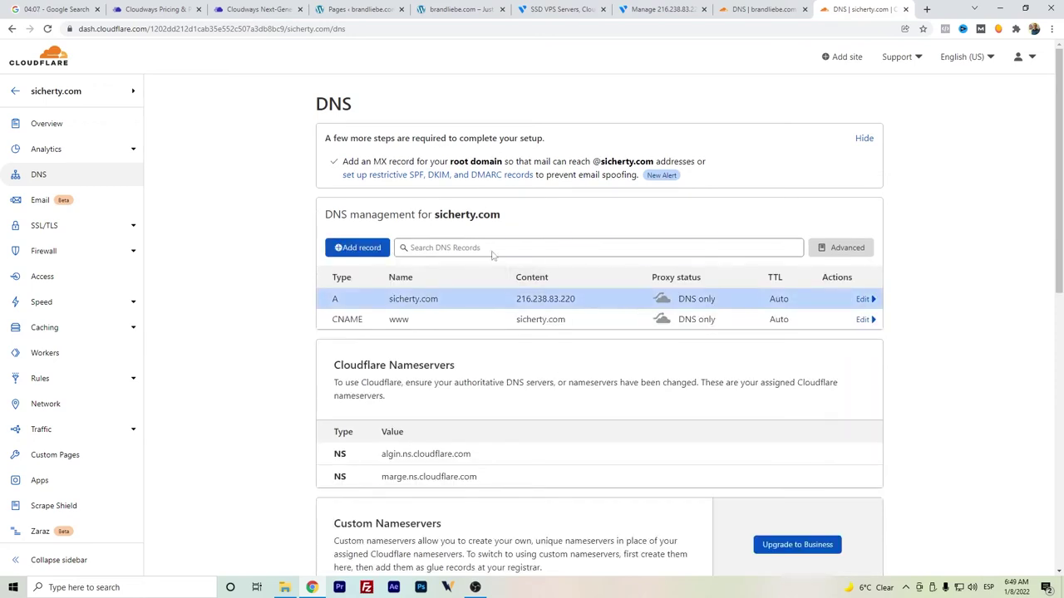
{"action": "left_click", "coordinate": [661, 9]}
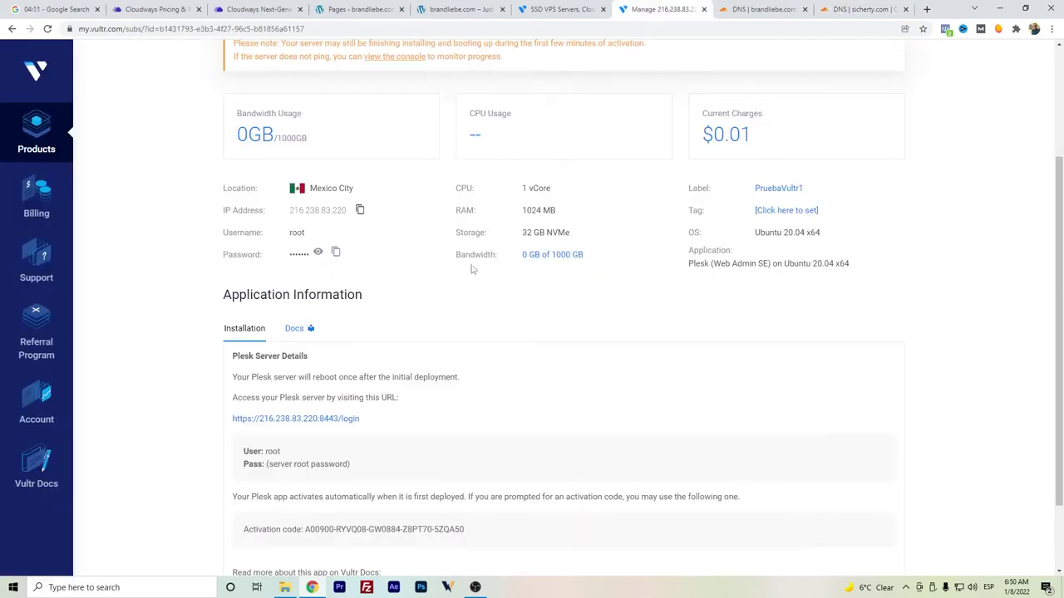
{"action": "scroll", "coordinate": [436, 226], "scroll_direction": "up", "scroll_amount": 2}
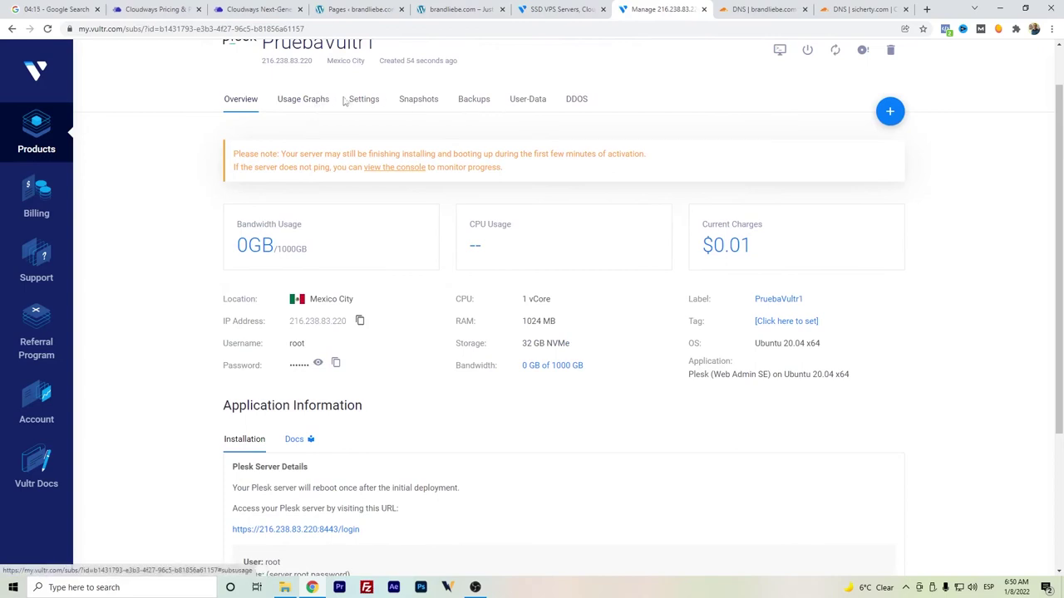
{"action": "left_click", "coordinate": [474, 100]}
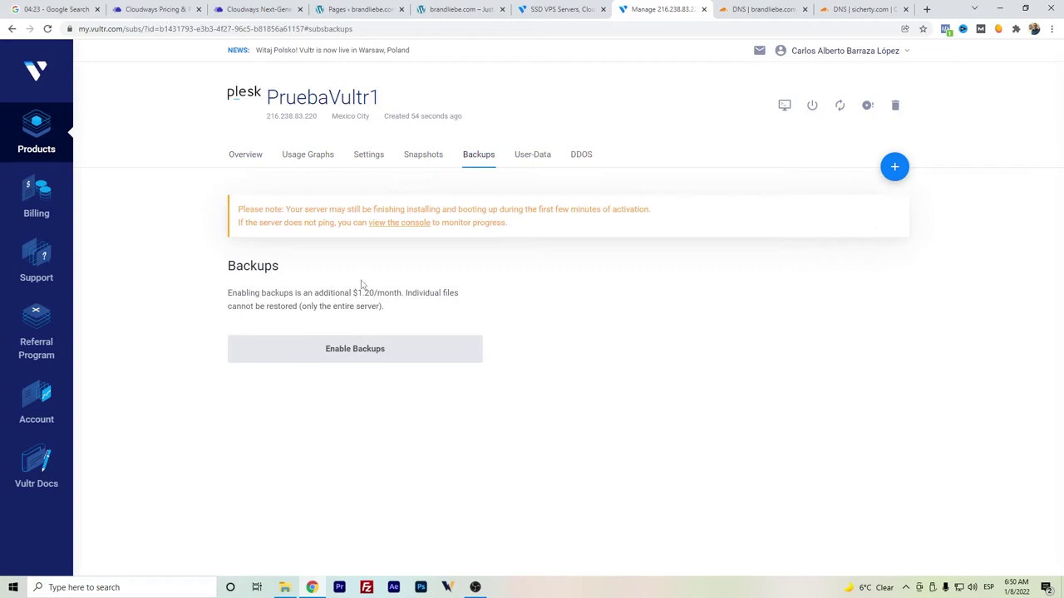
{"action": "left_click", "coordinate": [243, 157]}
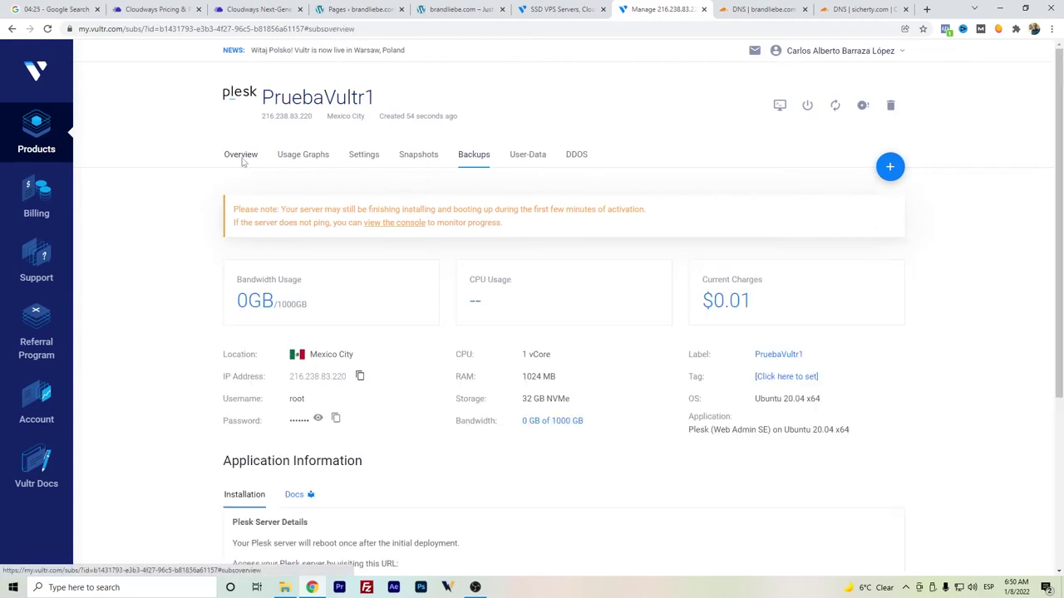
{"action": "scroll", "coordinate": [414, 287], "scroll_direction": "down", "scroll_amount": 3}
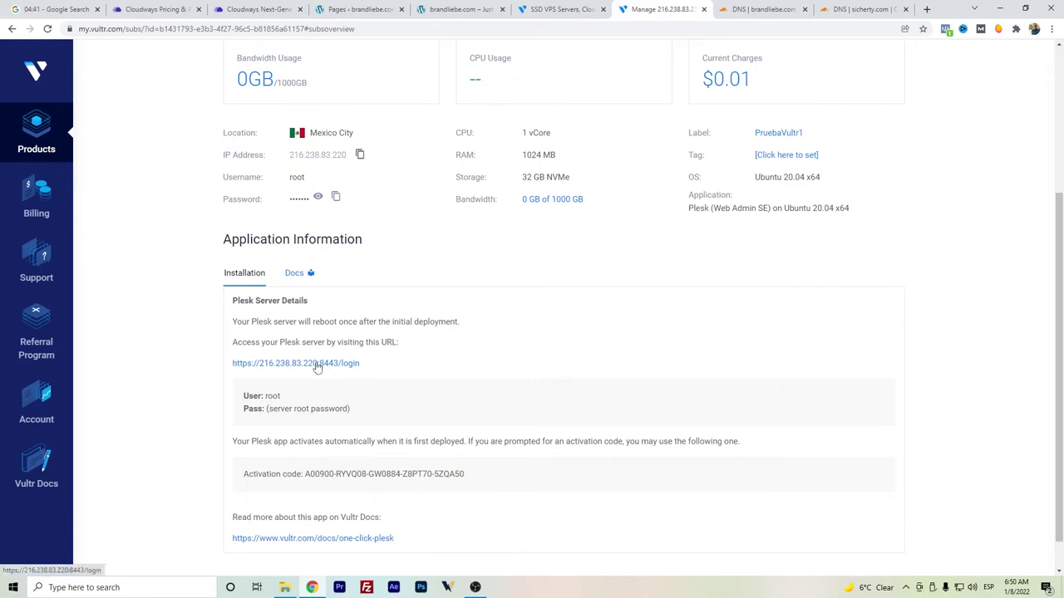
- Open the server's Plesk login past the privacy warning, moving to the plesk.page address
{"action": "left_click", "coordinate": [317, 367]}
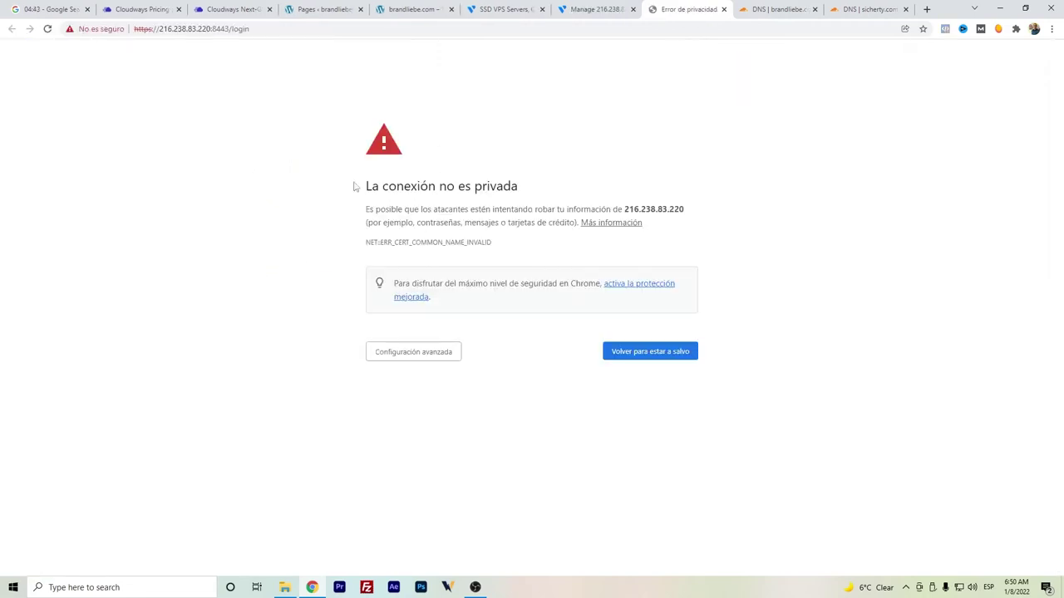
{"action": "left_click", "coordinate": [421, 360]}
{"action": "left_click", "coordinate": [435, 452]}
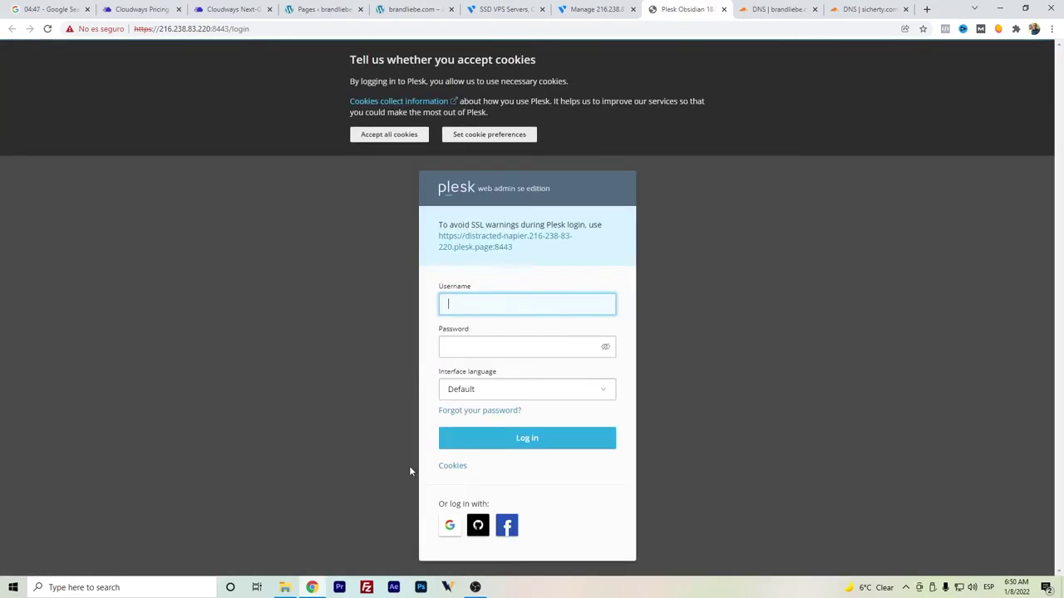
{"action": "left_click", "coordinate": [400, 137]}
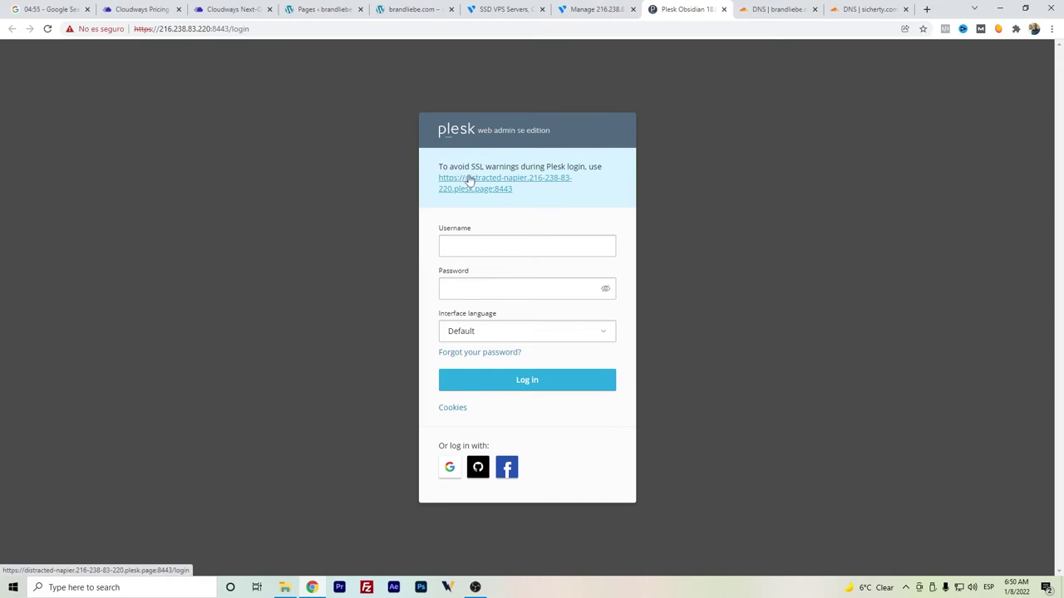
{"action": "left_click", "coordinate": [475, 188]}
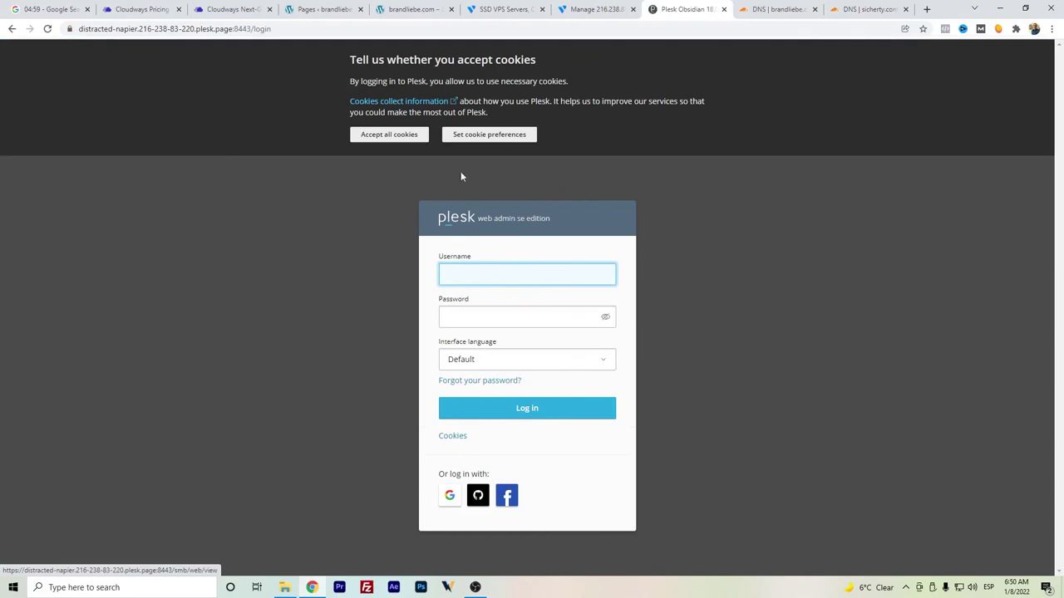
{"action": "left_click", "coordinate": [421, 136]}
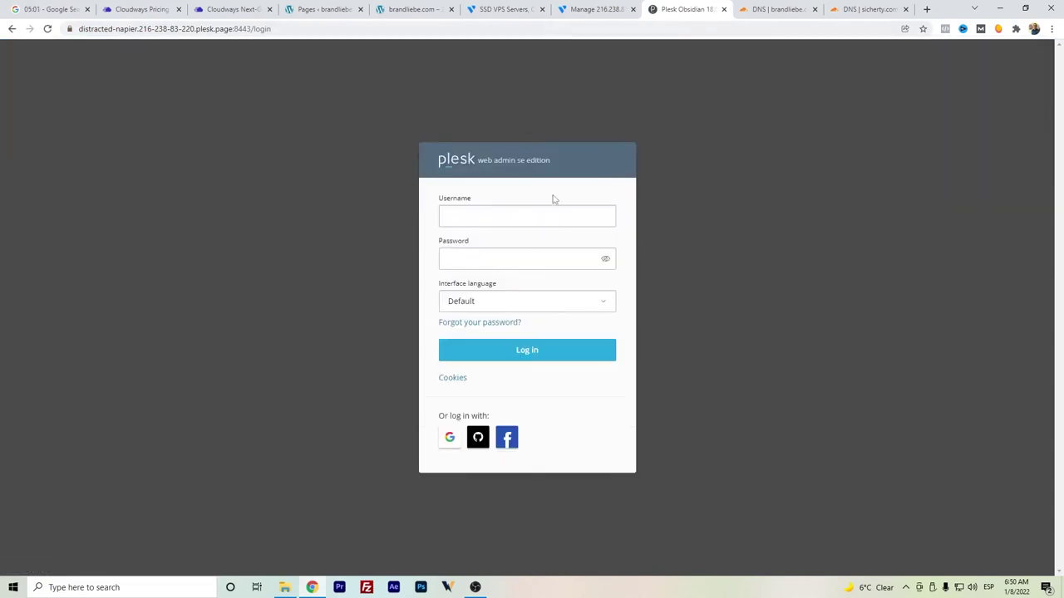
- Log in to Plesk as root using the password copied from Vultr
{"action": "left_click", "coordinate": [588, 11]}
{"action": "left_click", "coordinate": [335, 197]}
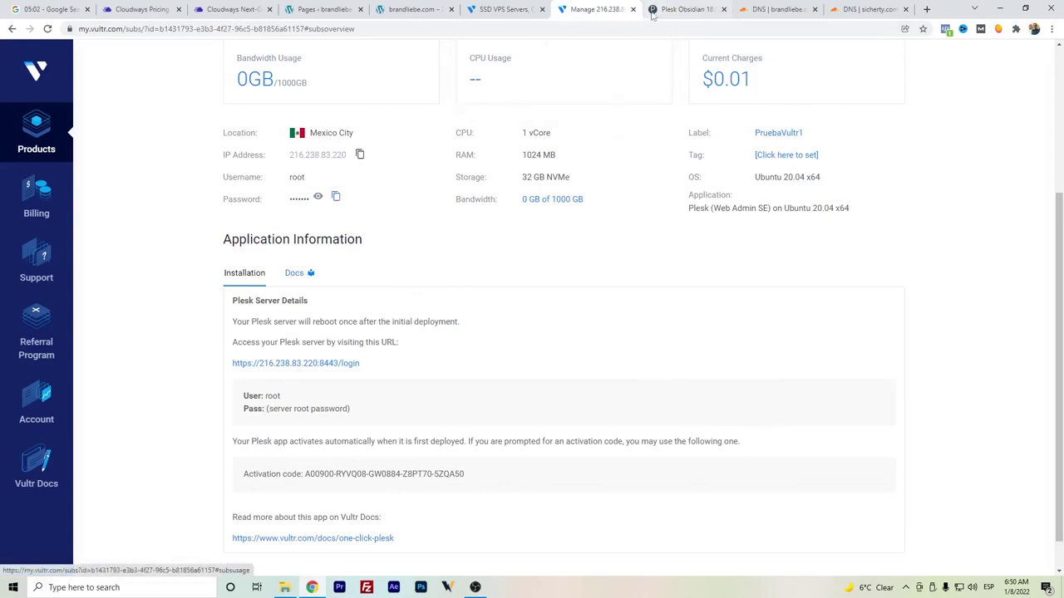
{"action": "left_click", "coordinate": [657, 10]}
{"action": "left_click", "coordinate": [487, 210]}
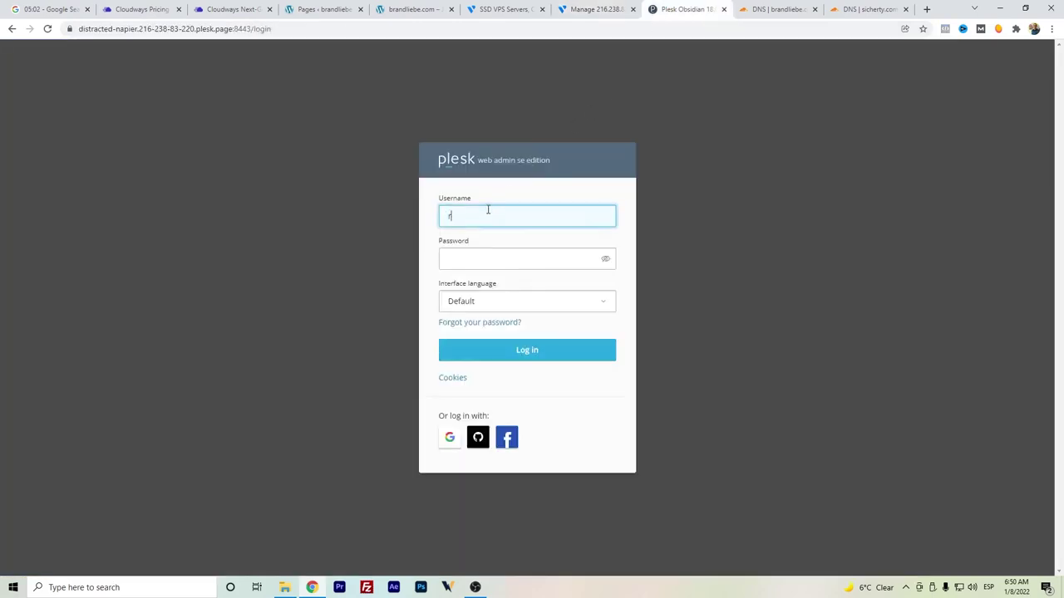
{"action": "left_click", "coordinate": [506, 254]}
{"action": "key", "text": "ctrl+v"}
{"action": "left_click", "coordinate": [513, 353]}
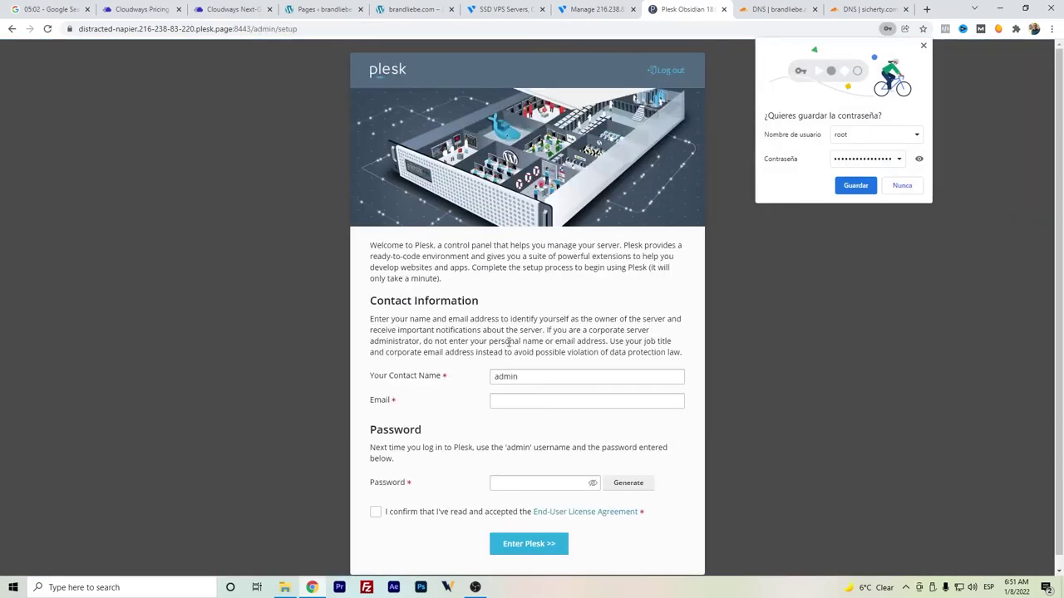
- Enter the admin contact email and password, accept the EULA, and enter Plesk
{"action": "left_click", "coordinate": [526, 399]}
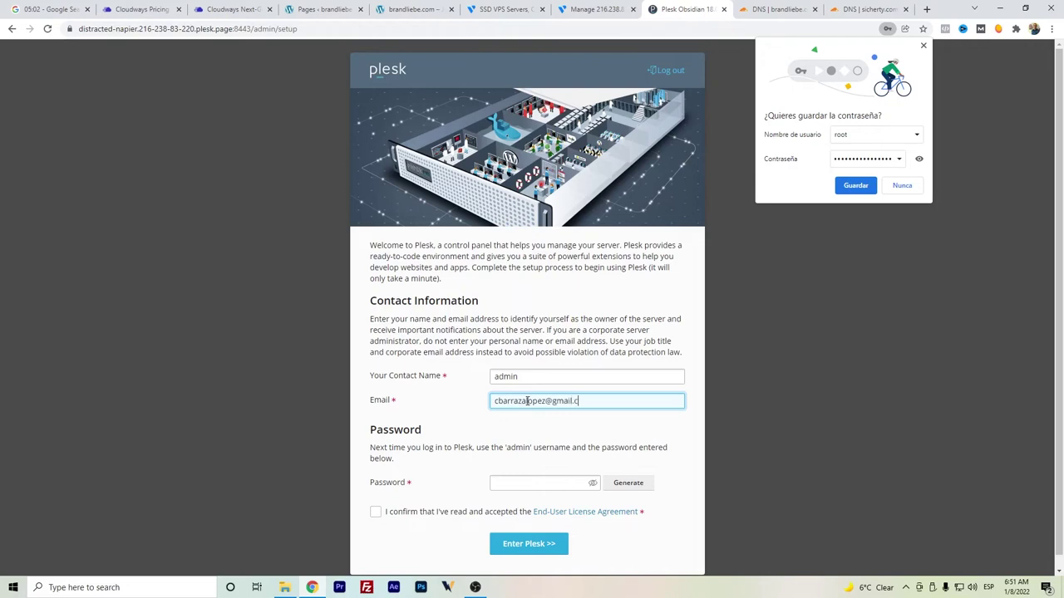
{"action": "left_click", "coordinate": [532, 481]}
{"action": "key", "text": "ctrl+v"}
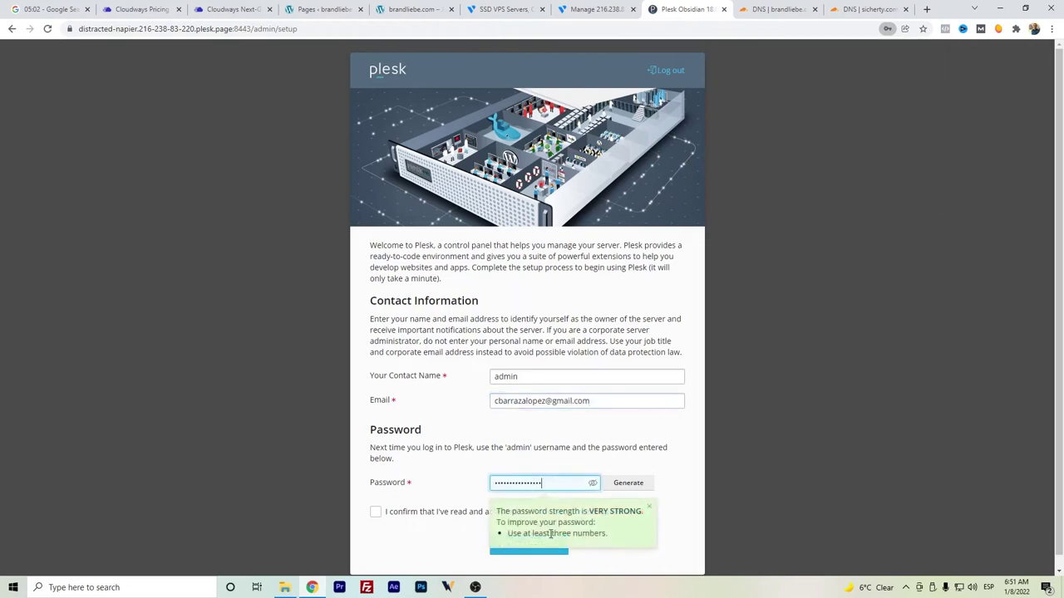
{"action": "left_click", "coordinate": [524, 545]}
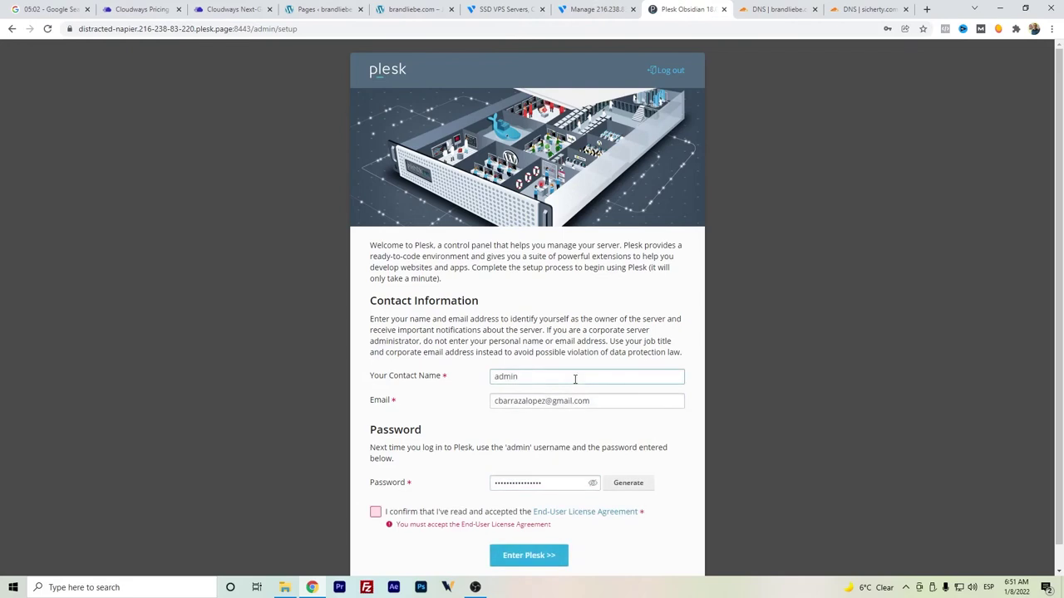
{"action": "left_click", "coordinate": [422, 513]}
{"action": "left_click", "coordinate": [500, 561]}
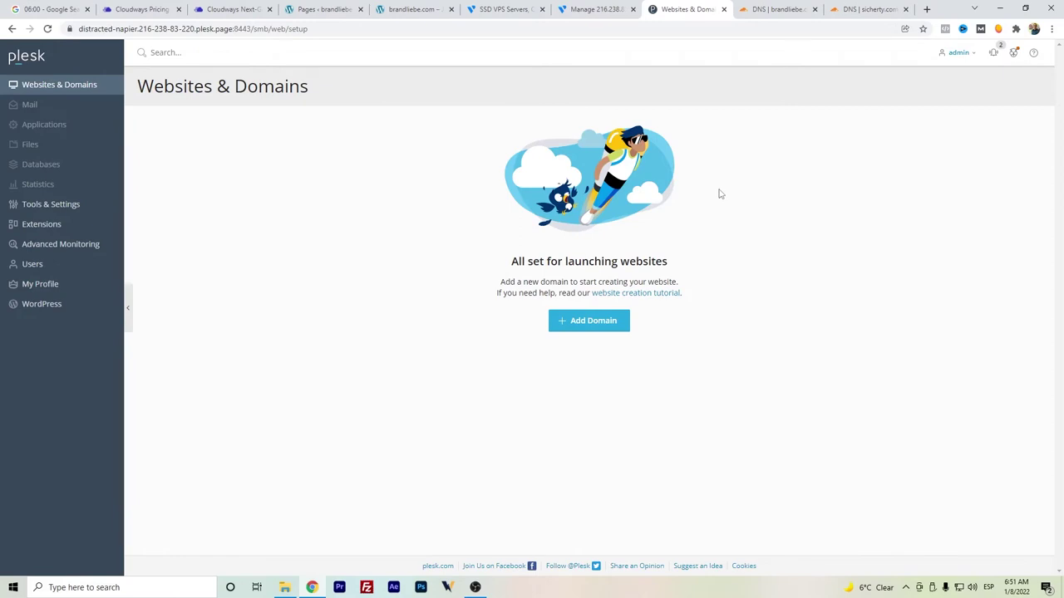
- Create the sicherty.com registered domain, then go to its SSL/TLS Certificates
{"action": "left_click", "coordinate": [577, 327]}
{"action": "left_click", "coordinate": [145, 213]}
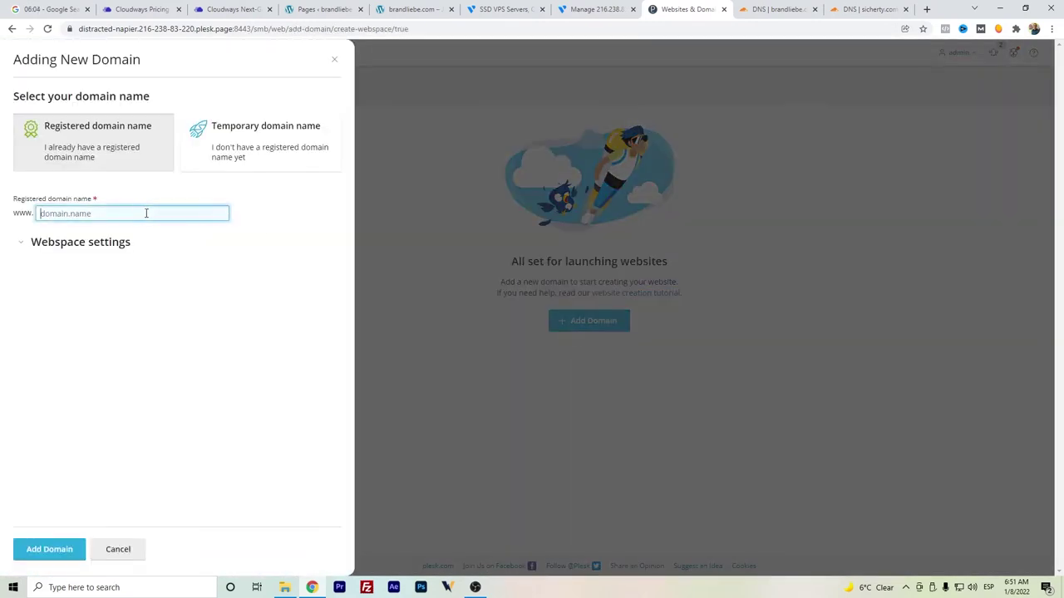
{"action": "type", "text": "sicherty.com"}
{"action": "left_click", "coordinate": [38, 545]}
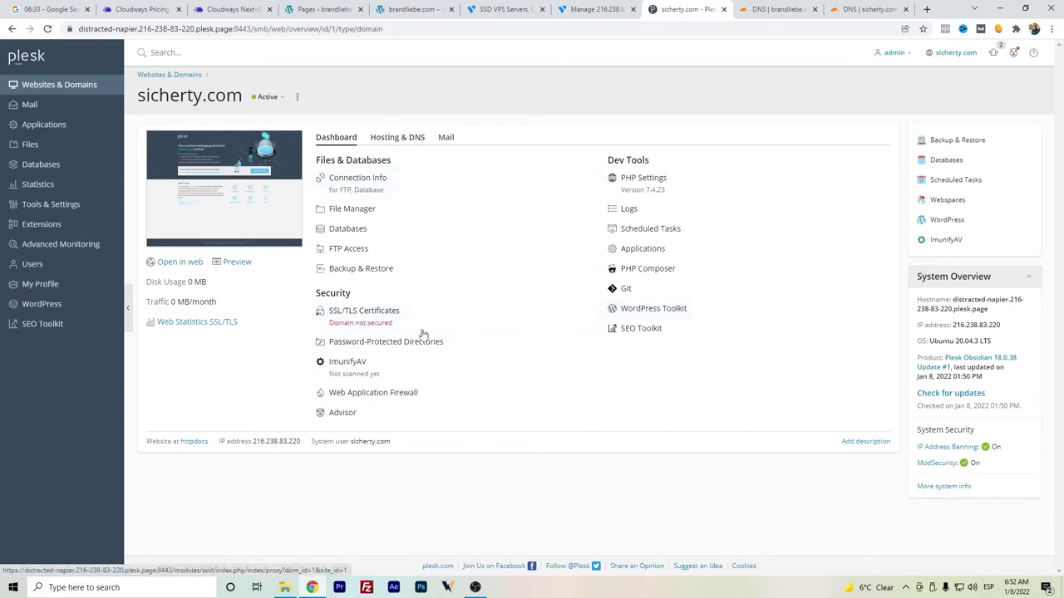
{"action": "left_click", "coordinate": [390, 327]}
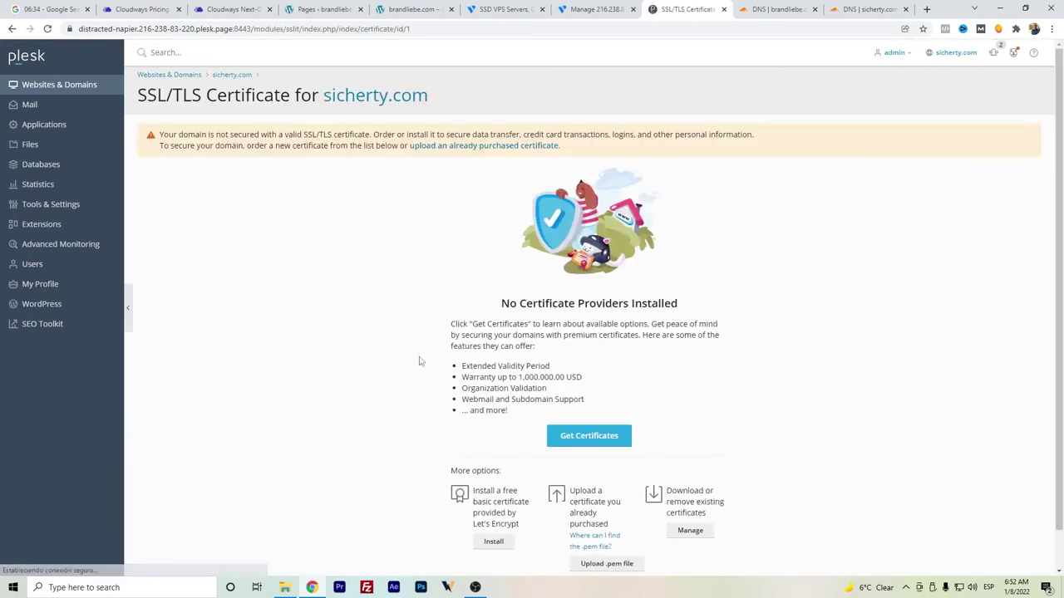
- Request a free Let's Encrypt certificate for sicherty.com including the www subdomain
{"action": "left_click", "coordinate": [500, 504]}
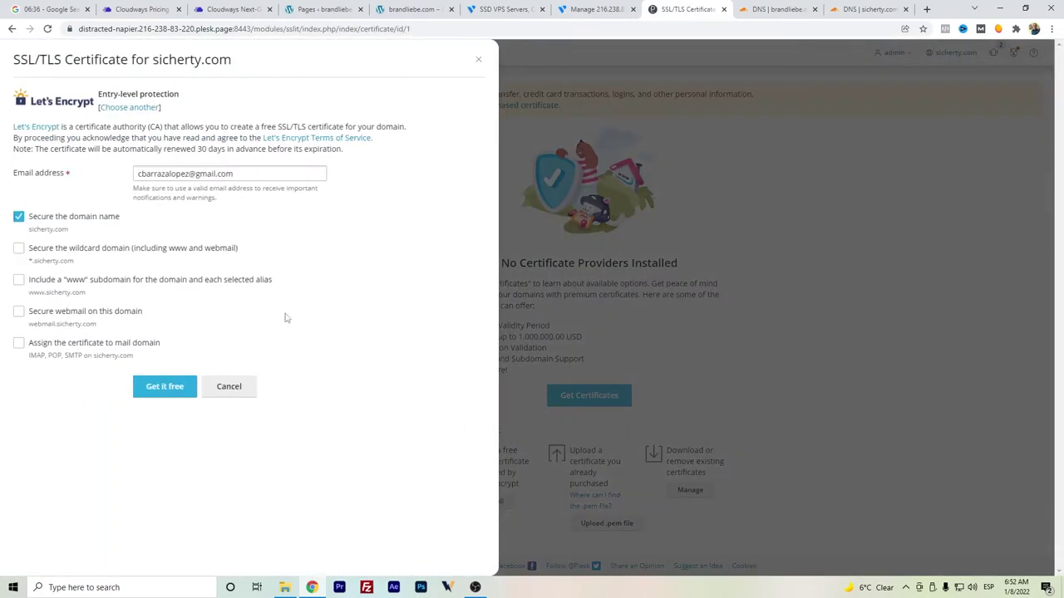
{"action": "left_click_drag", "start_coordinate": [121, 280], "coordinate": [113, 281]}
{"action": "left_click", "coordinate": [19, 281]}
{"action": "left_click", "coordinate": [162, 396]}
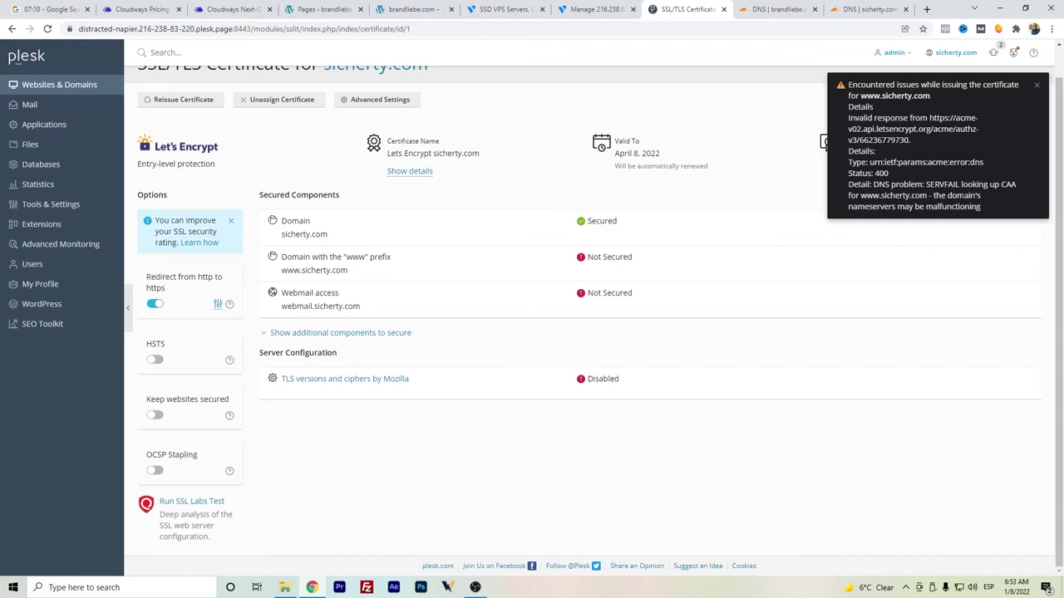
- After the error, reissue the free Let's Encrypt certificate with www included
{"action": "left_click", "coordinate": [1035, 85]}
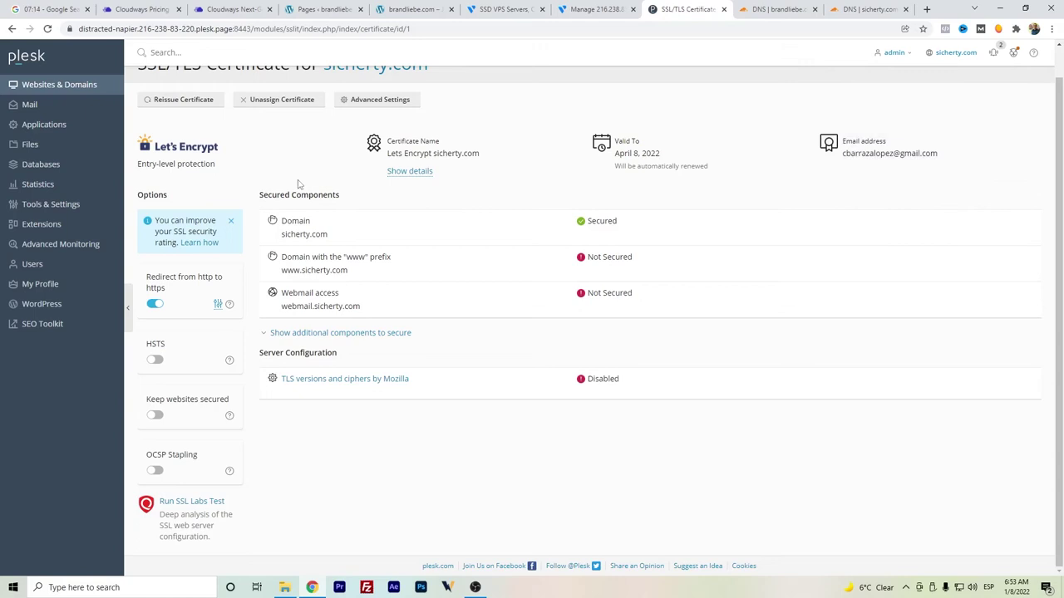
{"action": "left_click", "coordinate": [203, 100]}
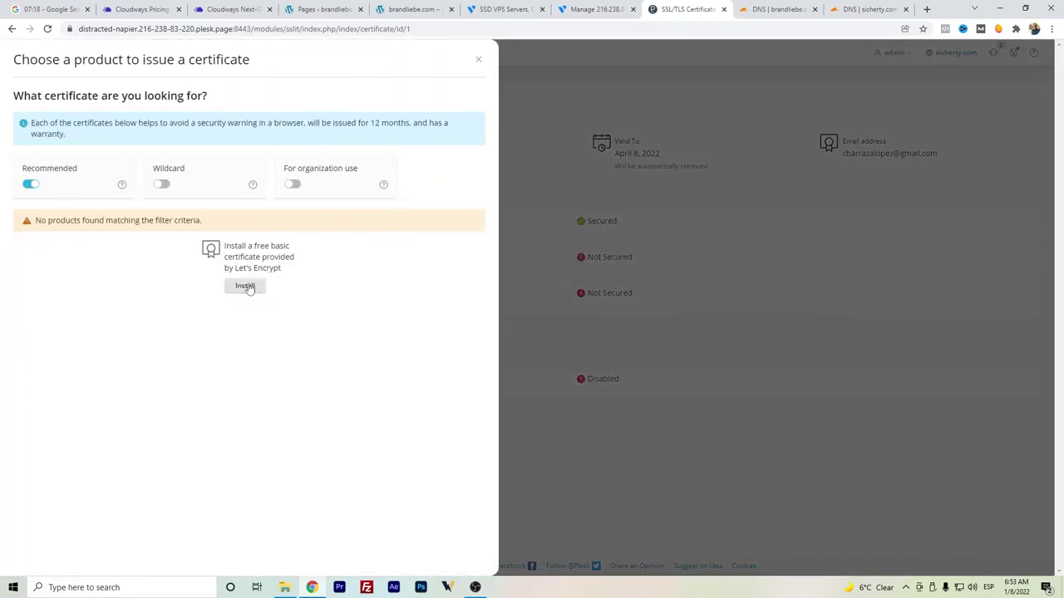
{"action": "left_click", "coordinate": [246, 285]}
{"action": "left_click", "coordinate": [18, 311]}
{"action": "left_click", "coordinate": [165, 418]}
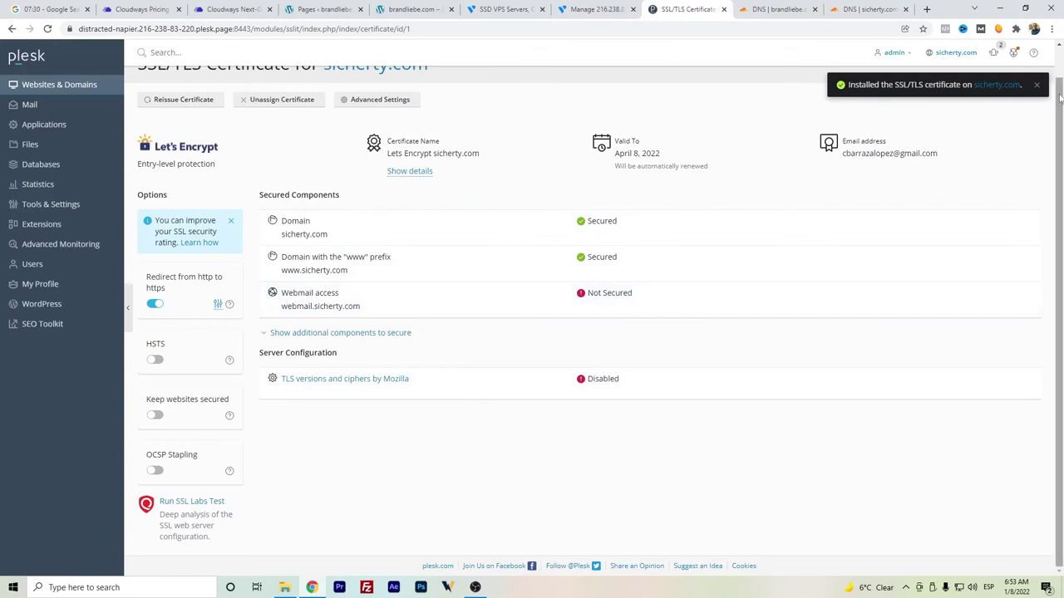
- Open the WordPress installation form for sicherty.com in Plesk's WordPress Toolkit
{"action": "left_click", "coordinate": [73, 86]}
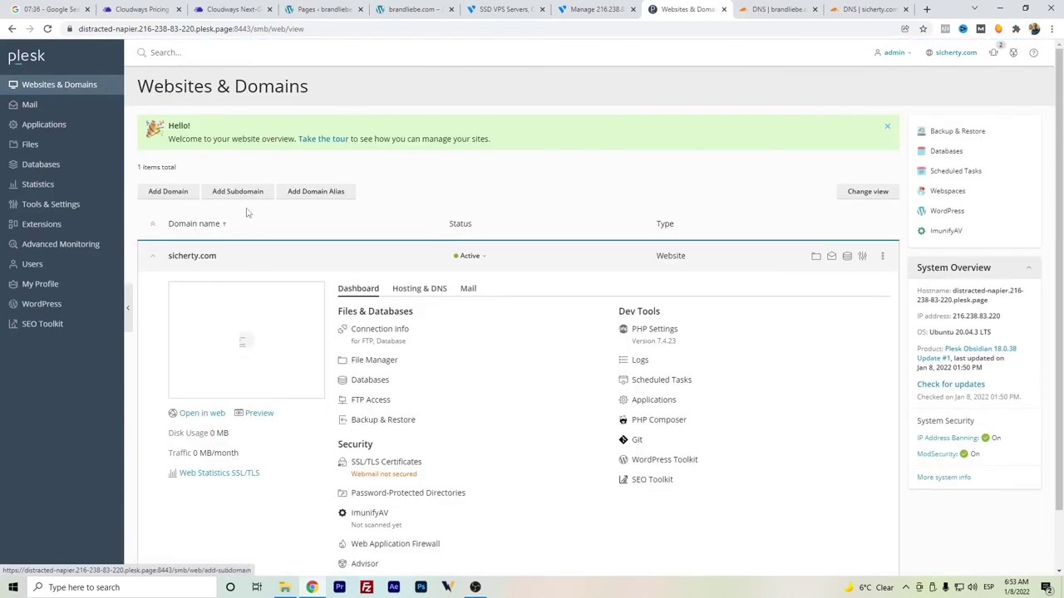
{"action": "scroll", "coordinate": [408, 175], "scroll_direction": "down", "scroll_amount": 1}
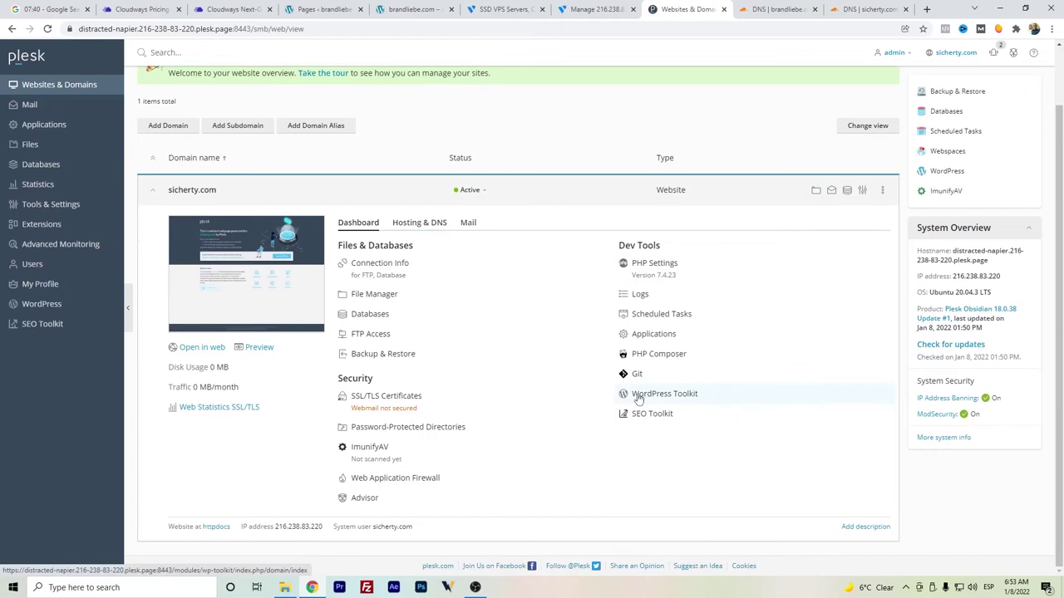
{"action": "left_click", "coordinate": [682, 396]}
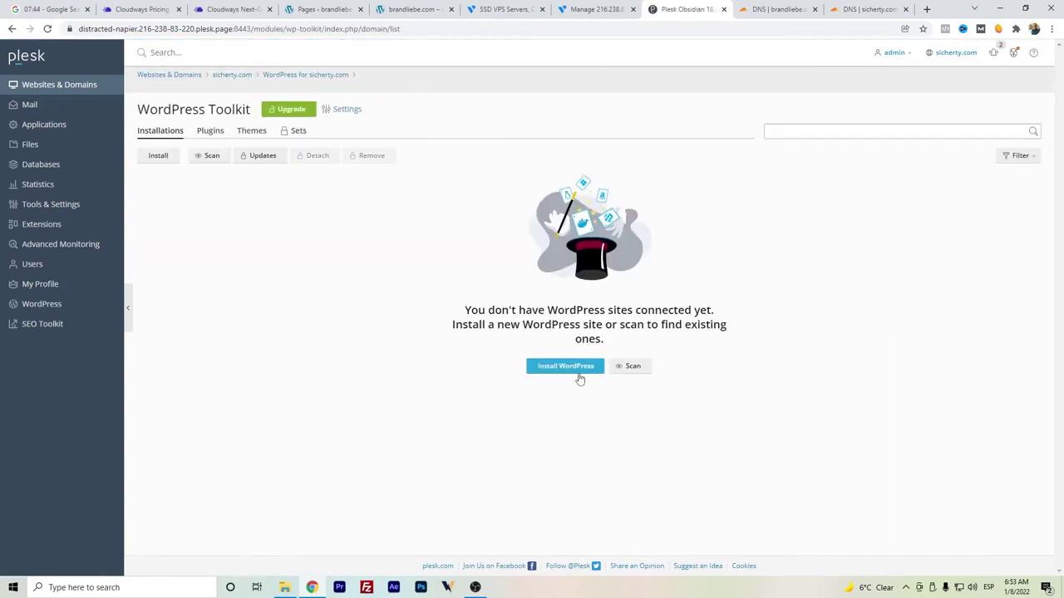
{"action": "left_click", "coordinate": [578, 371]}
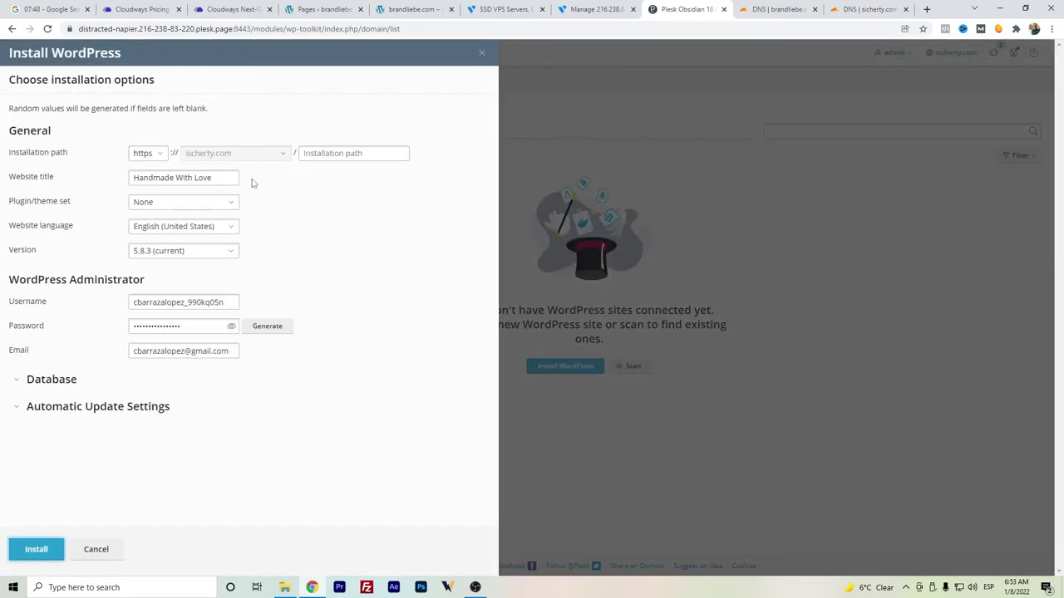
- Install WordPress titled 'Prueba Vultr', decline the extra plugins, and log in to the new site
{"action": "left_click", "coordinate": [146, 173]}
{"action": "left_click_drag", "start_coordinate": [216, 178], "coordinate": [75, 177]}
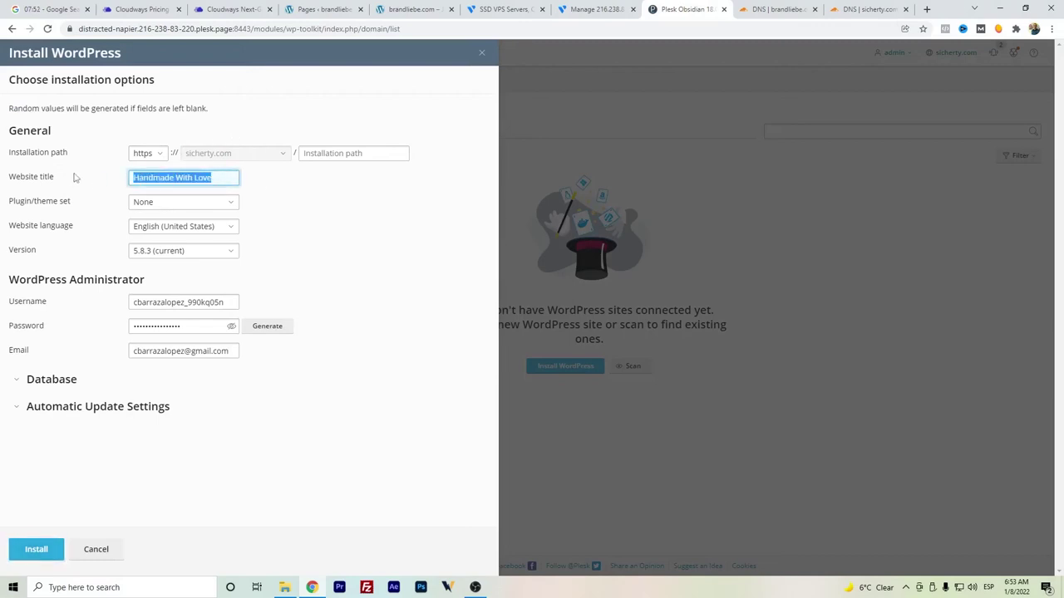
{"action": "type", "text": "Prueba Vultr"}
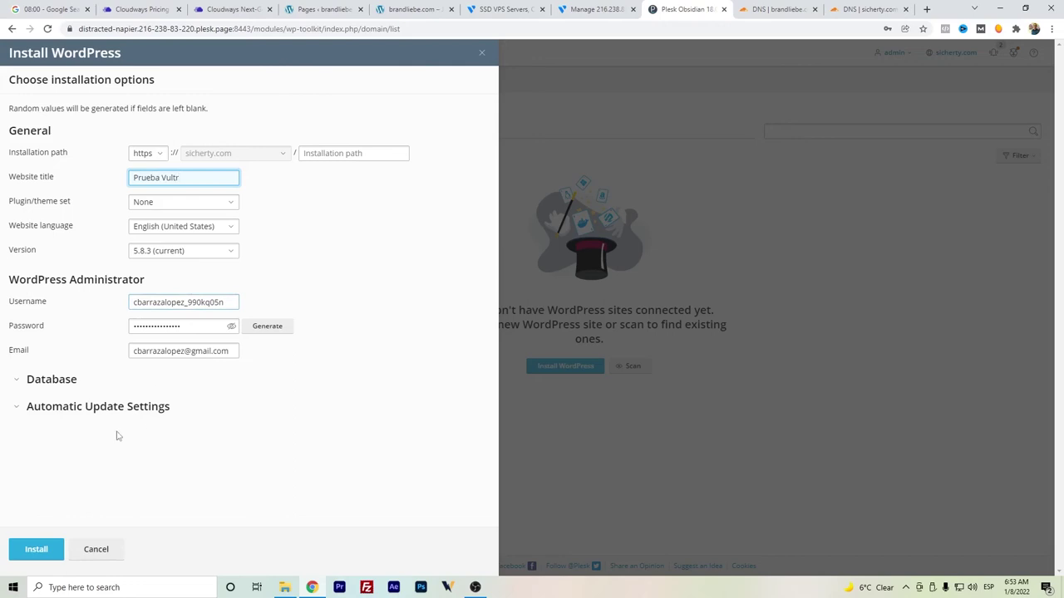
{"action": "left_click", "coordinate": [35, 548]}
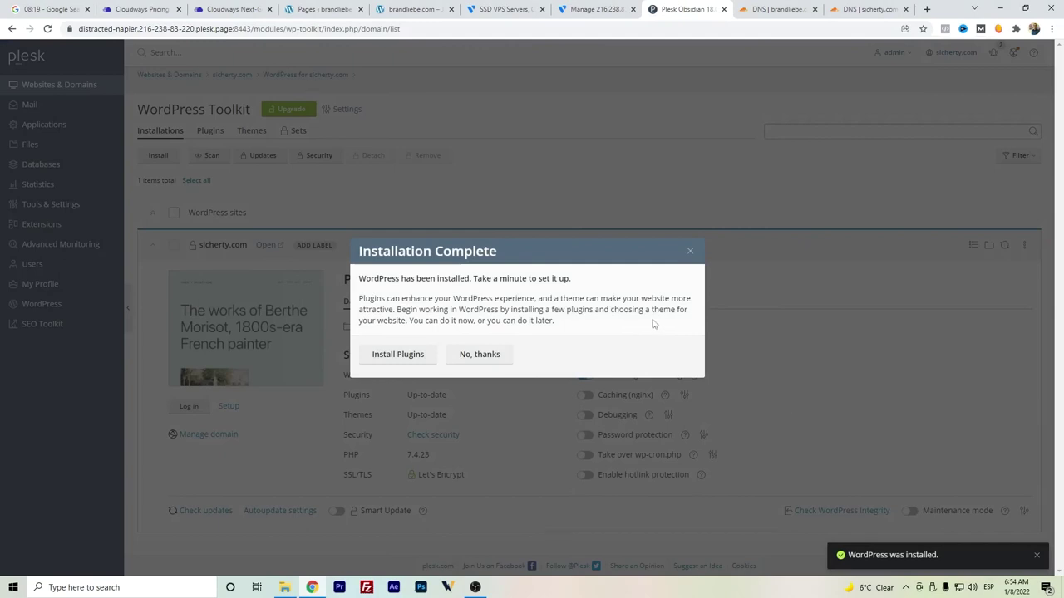
{"action": "left_click", "coordinate": [482, 355]}
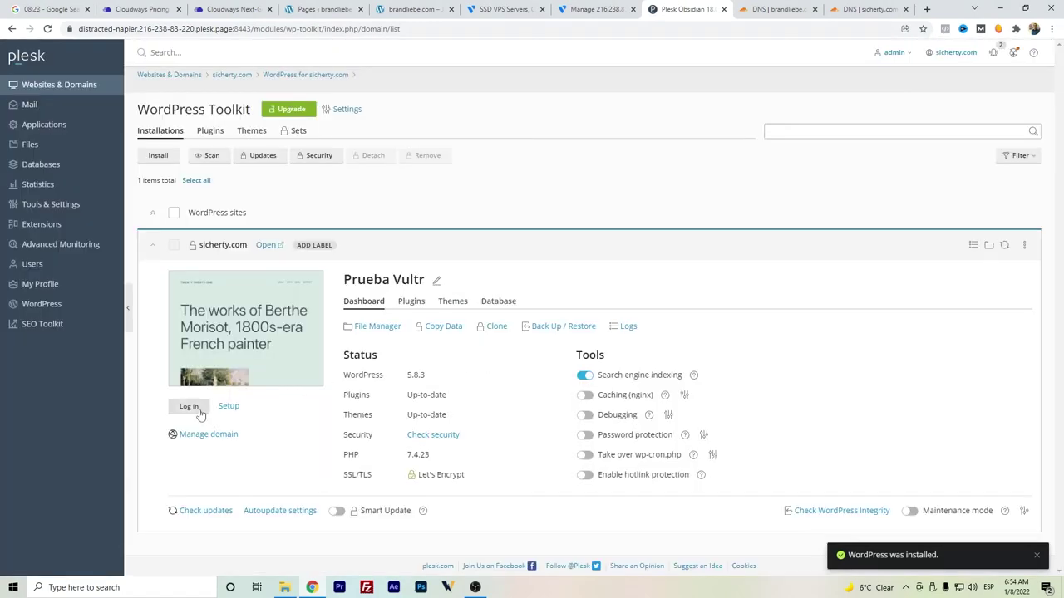
{"action": "left_click", "coordinate": [191, 407]}
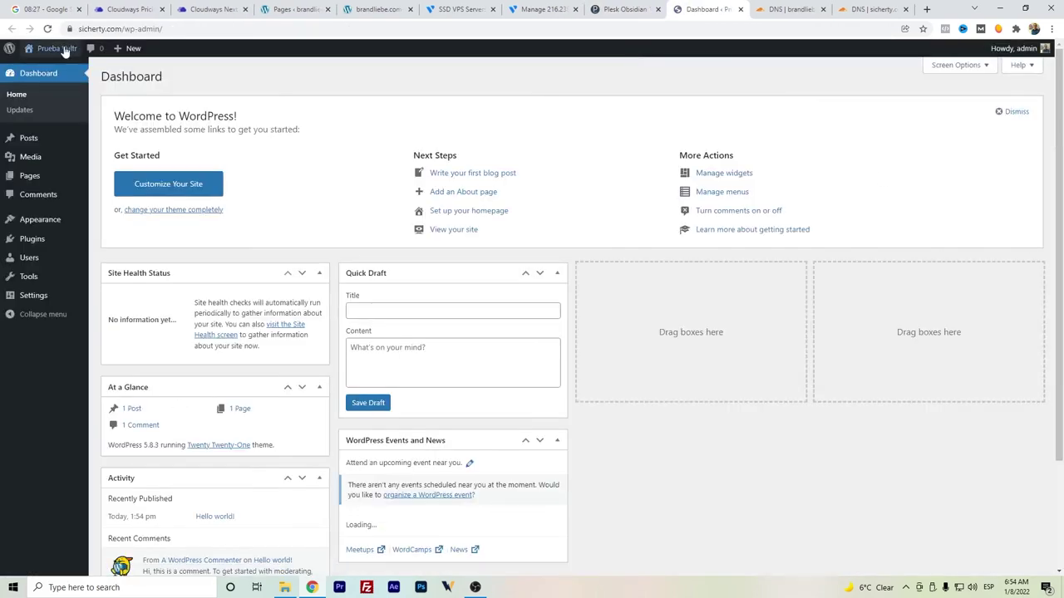
- Open the live 'Prueba Vultr' Hello world page in a new tab, then return to the dashboard
{"action": "right_click", "coordinate": [67, 67]}
{"action": "left_click", "coordinate": [72, 72]}
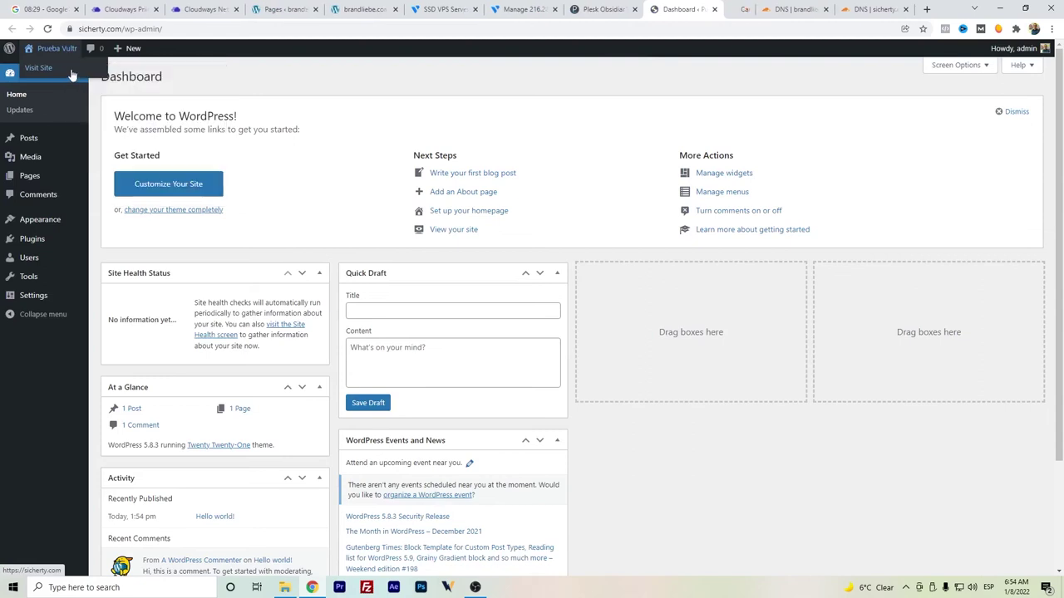
{"action": "left_click", "coordinate": [723, 9]}
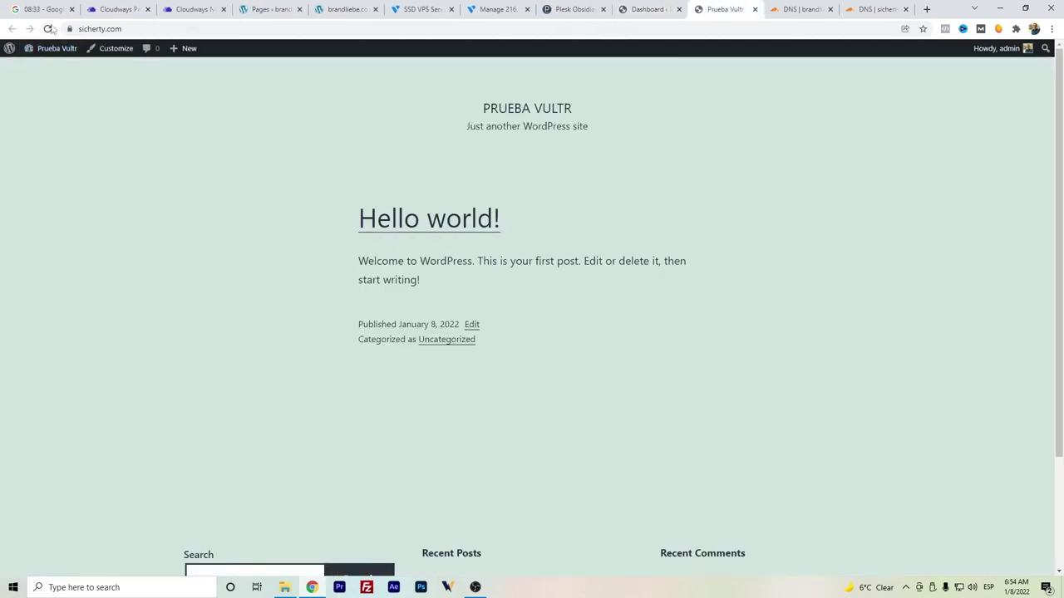
{"action": "left_click", "coordinate": [640, 9]}
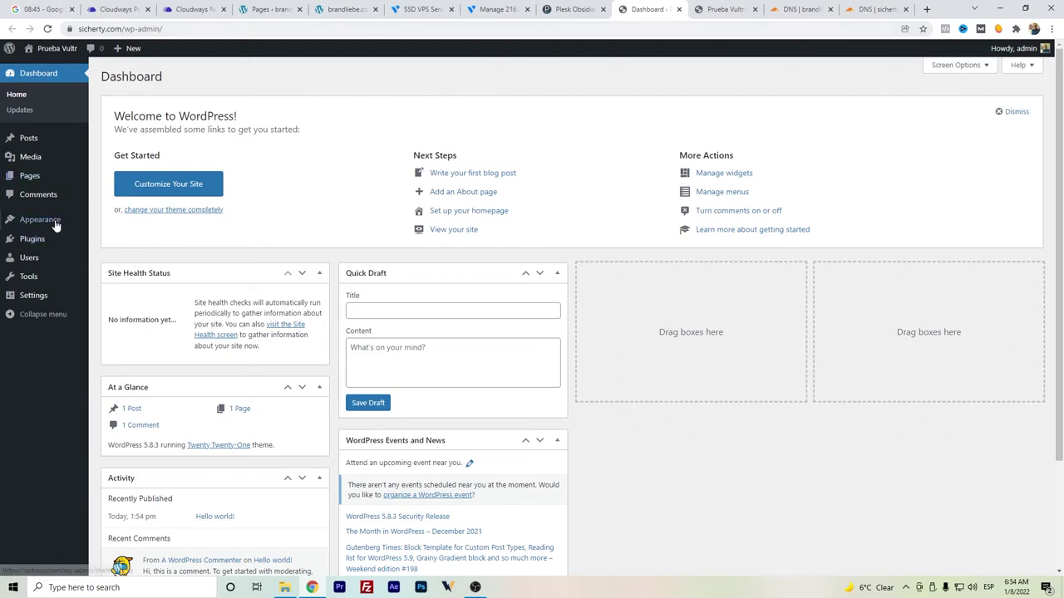
- Search the plugin directory for Elementor Website Builder, install it and activate it
{"action": "mouse_move", "coordinate": [55, 225]}
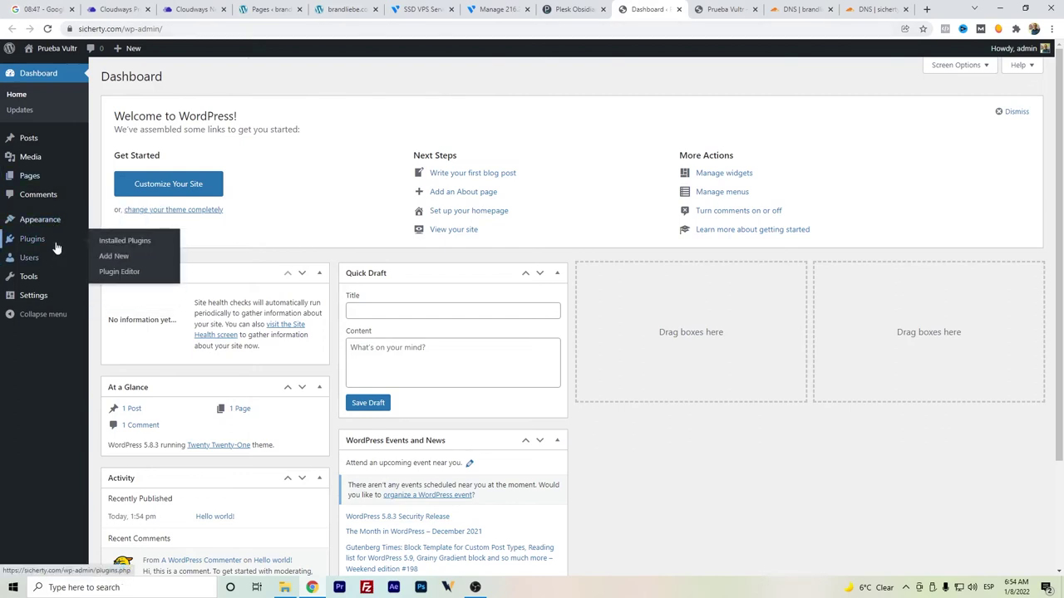
{"action": "left_click", "coordinate": [122, 257]}
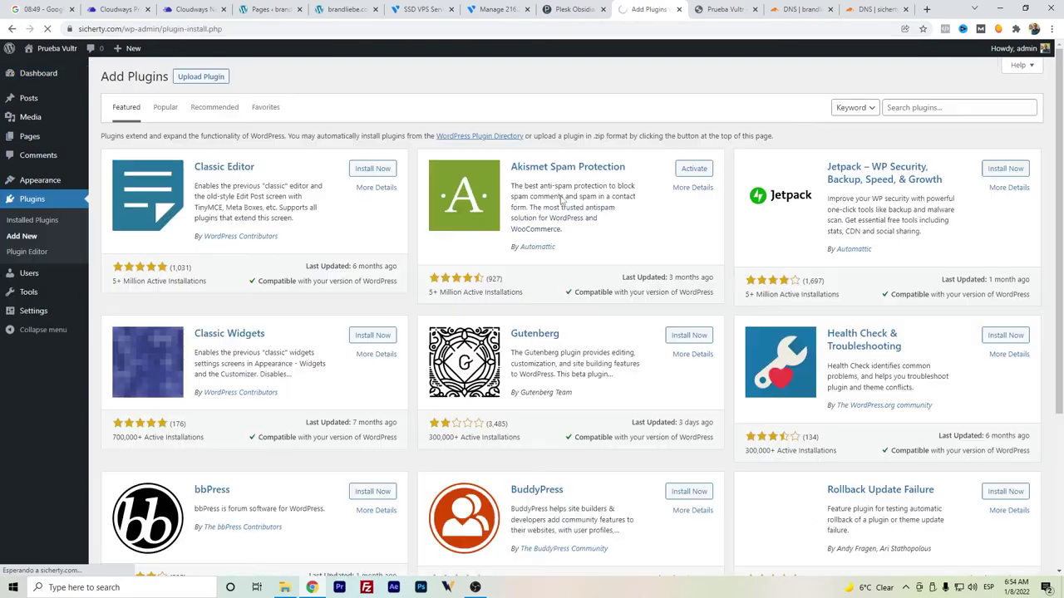
{"action": "left_click", "coordinate": [922, 109]}
{"action": "type", "text": "elementor"}
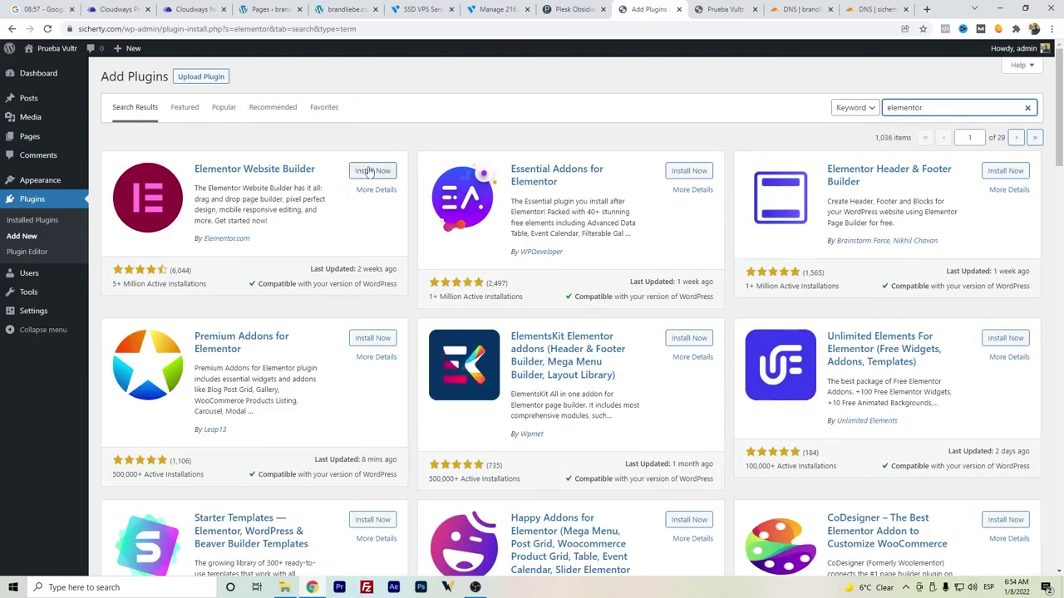
{"action": "left_click", "coordinate": [368, 170]}
{"action": "left_click", "coordinate": [369, 170]}
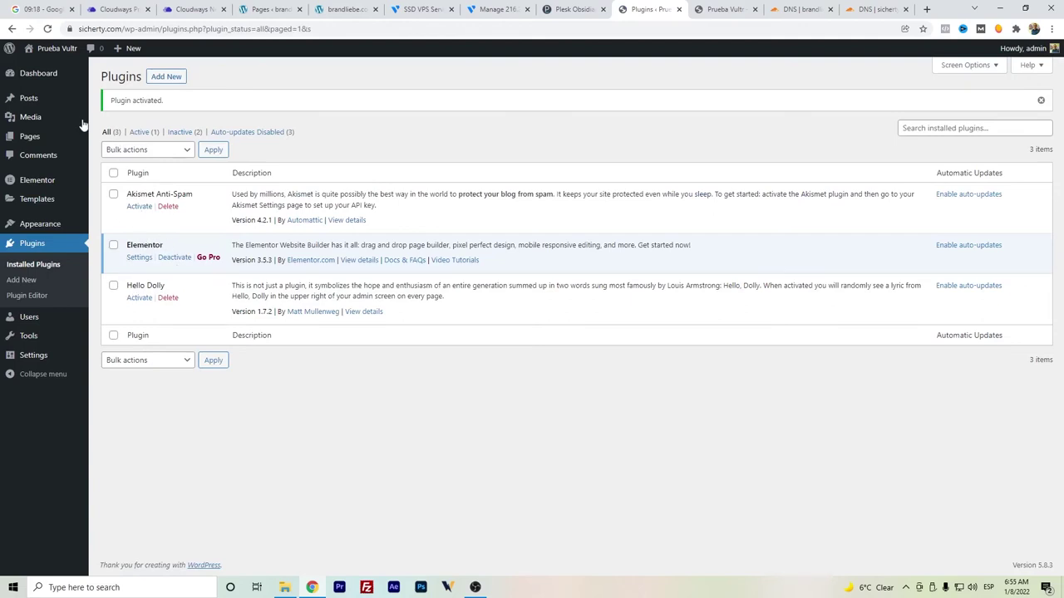
- Add a new page titled 'Homepage' and edit it with Elementor
{"action": "mouse_move", "coordinate": [51, 143]}
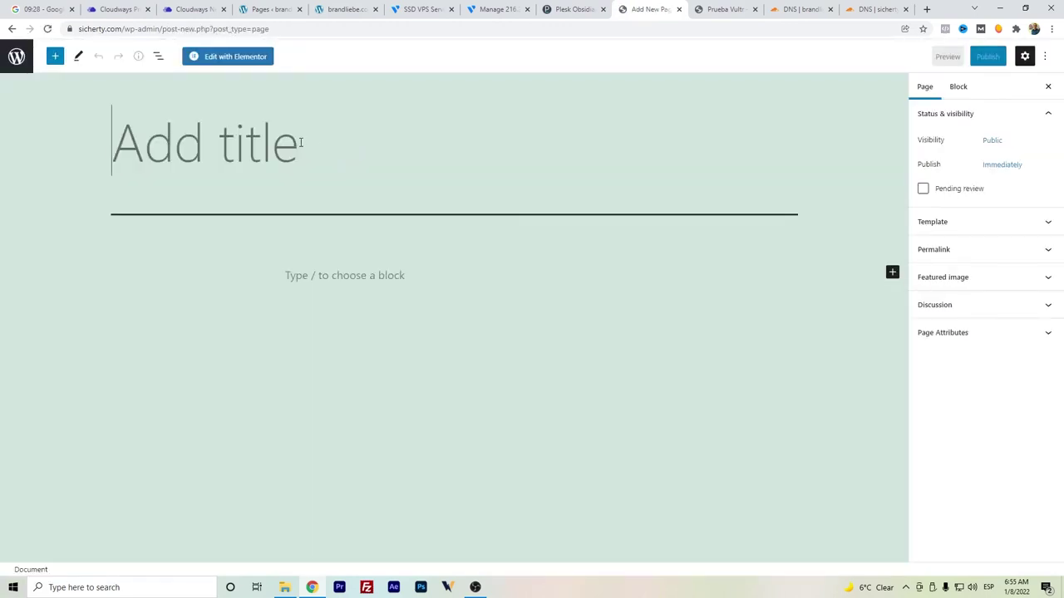
{"action": "type", "text": "Homepage"}
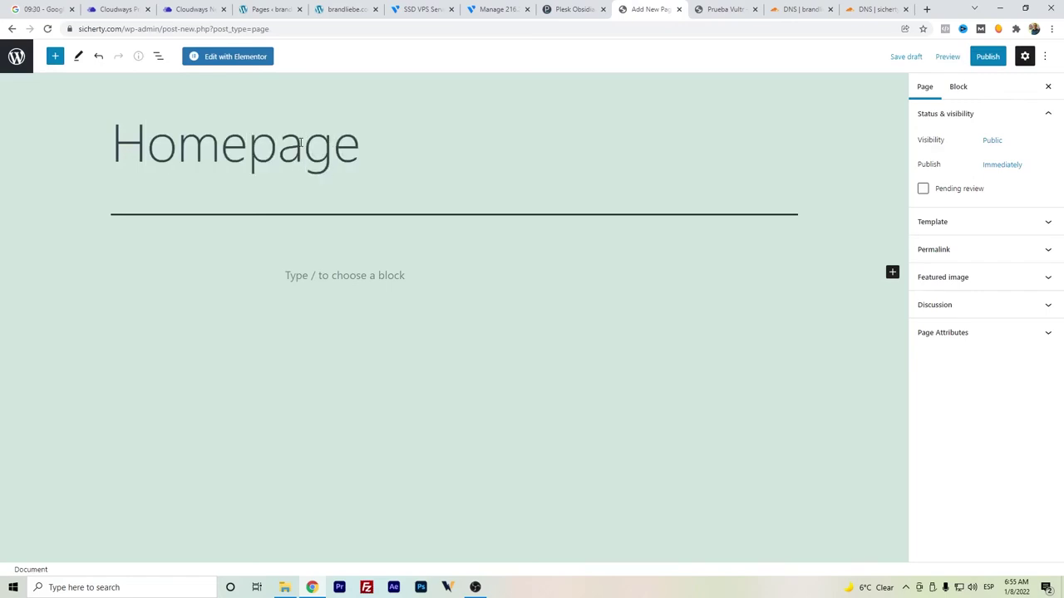
{"action": "left_click", "coordinate": [263, 67]}
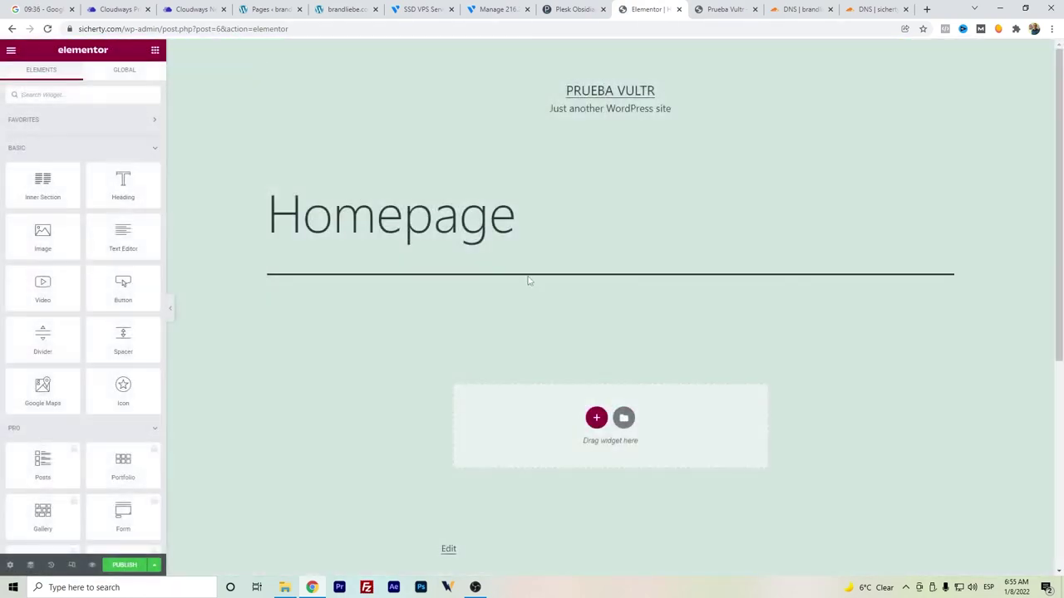
- Set the Homepage's page layout to Elementor Canvas
{"action": "left_click", "coordinate": [10, 565]}
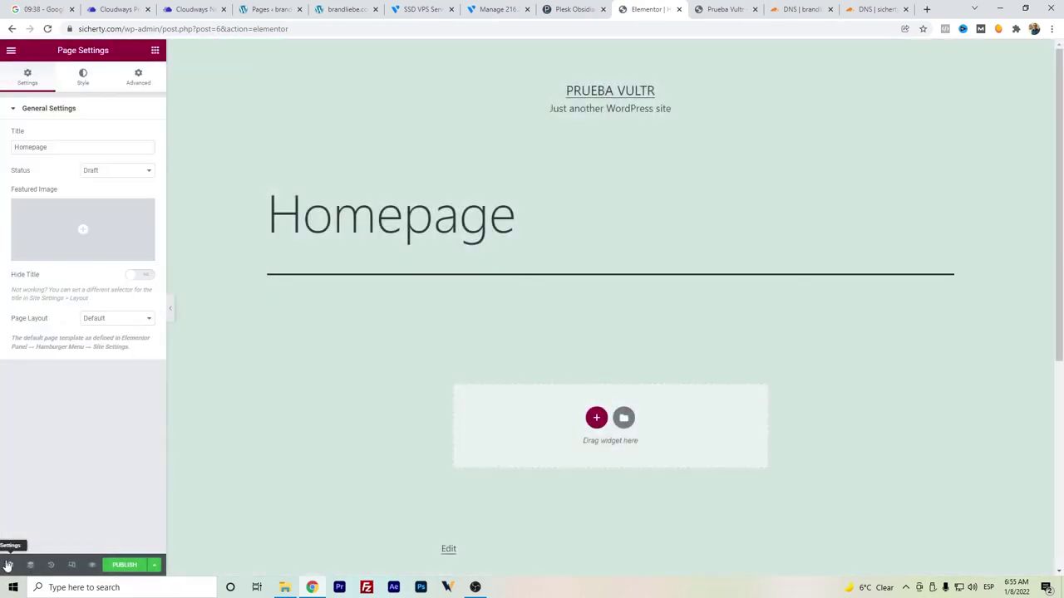
{"action": "left_click", "coordinate": [87, 319]}
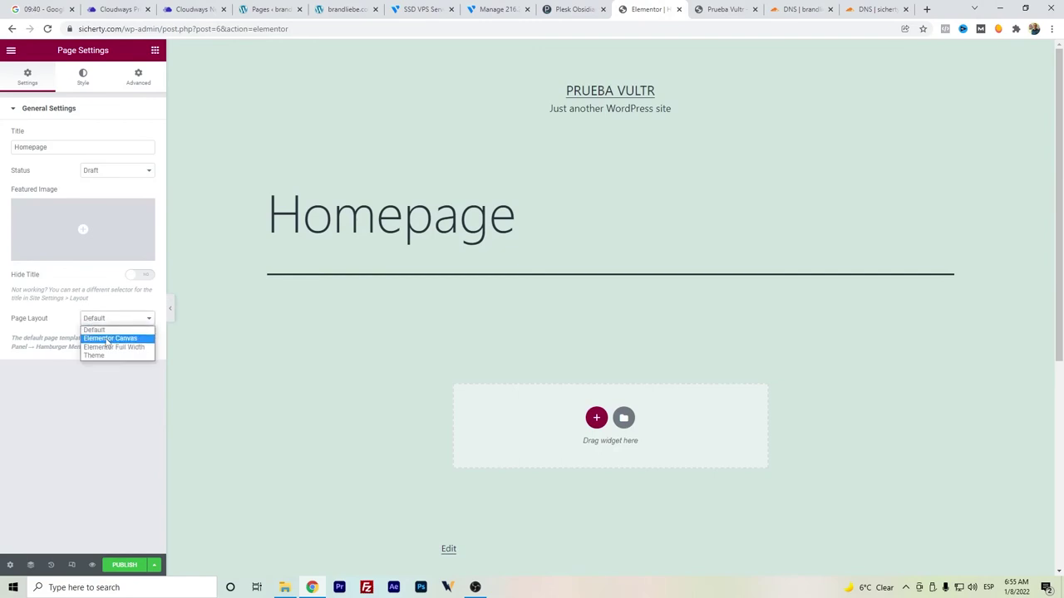
{"action": "left_click", "coordinate": [105, 339]}
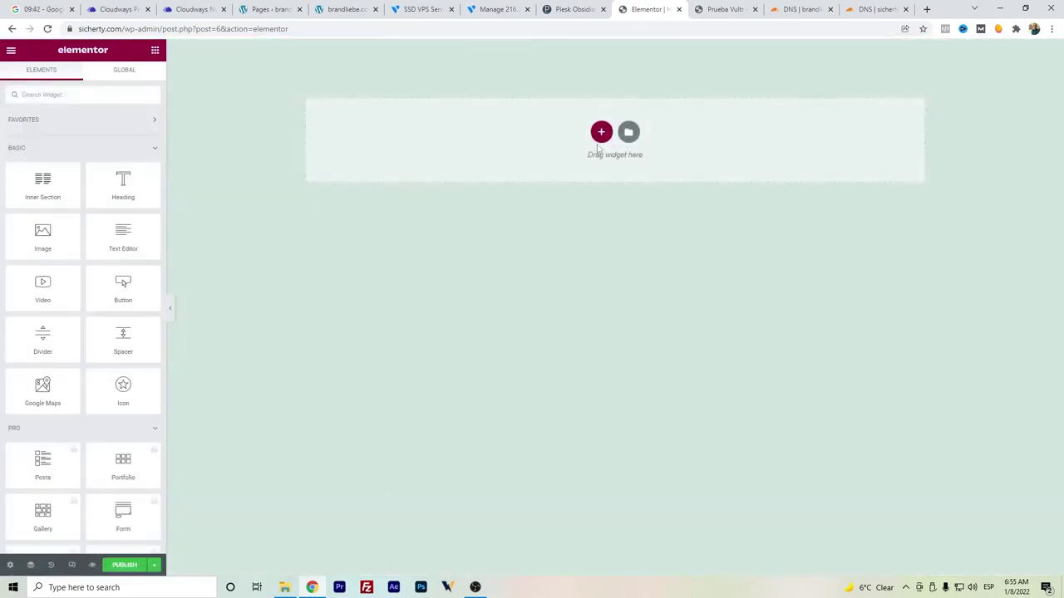
- Insert the Stories in Photos photographer template with its settings after connecting the library, then publish
{"action": "left_click", "coordinate": [630, 132]}
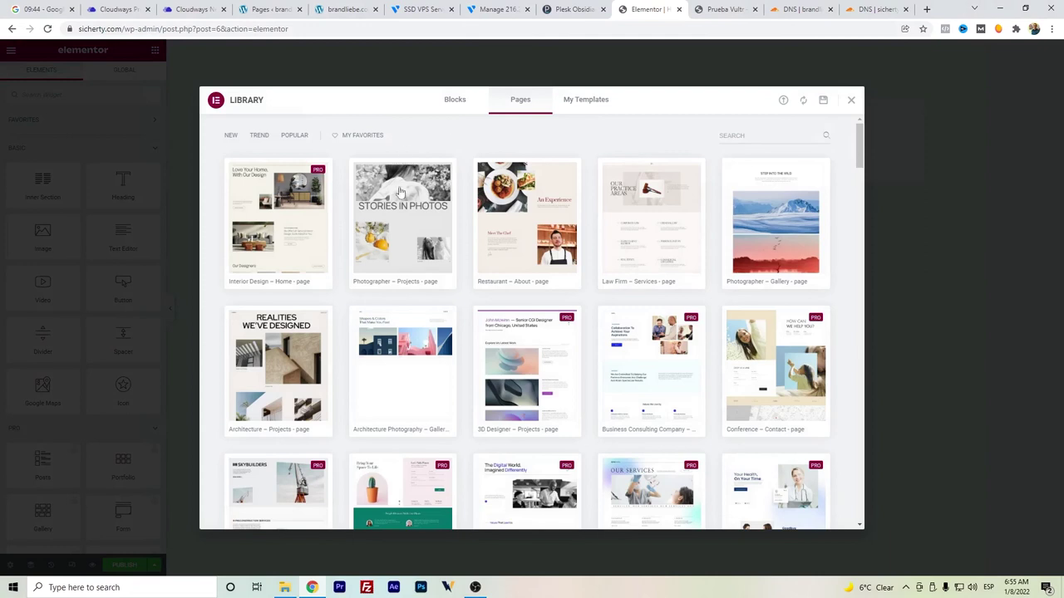
{"action": "left_click", "coordinate": [378, 283]}
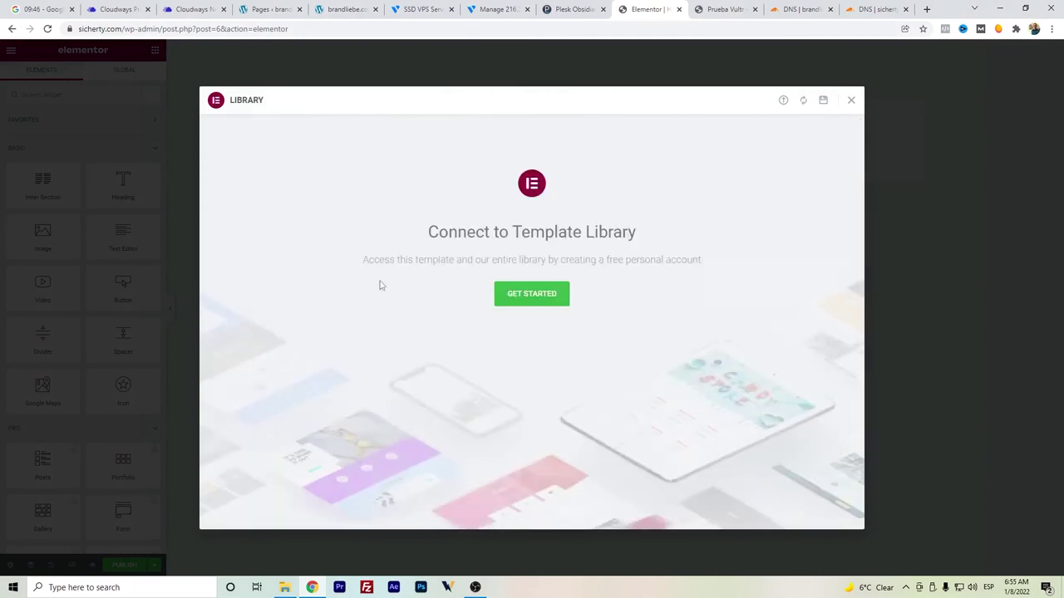
{"action": "left_click", "coordinate": [501, 292]}
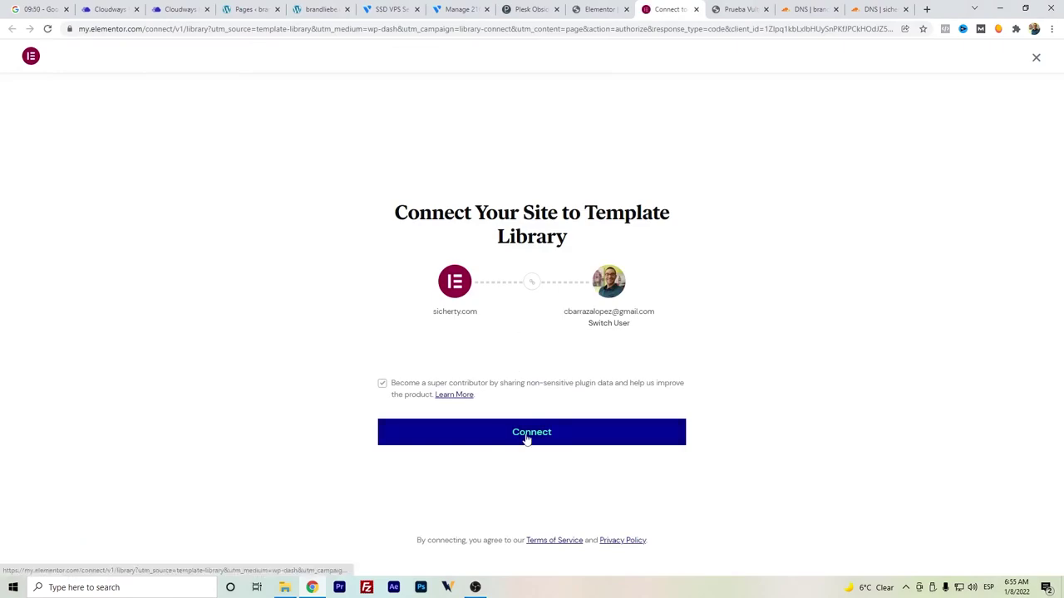
{"action": "left_click", "coordinate": [526, 438]}
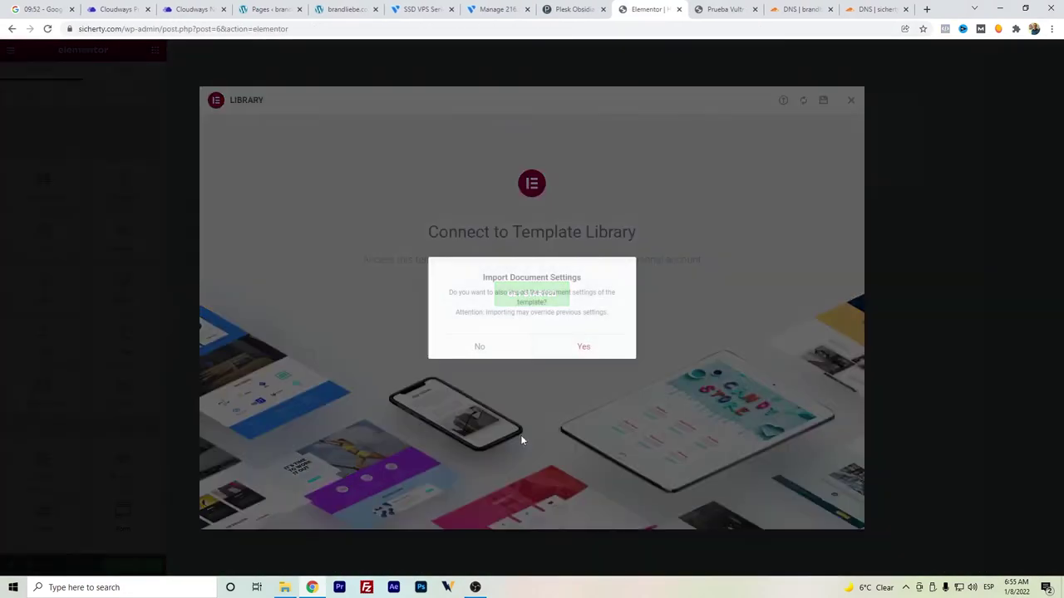
{"action": "left_click", "coordinate": [587, 349]}
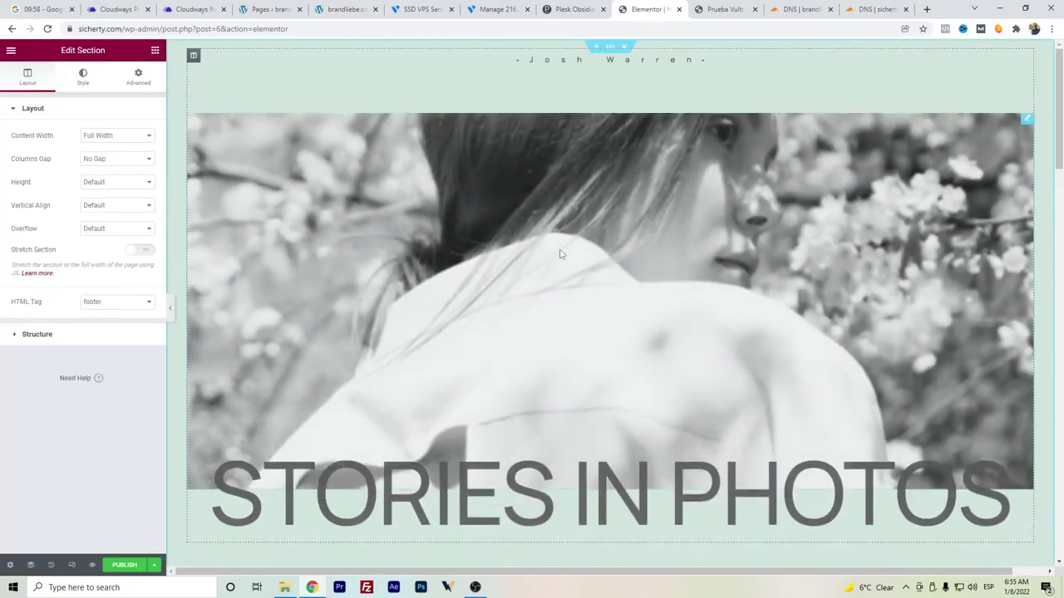
{"action": "scroll", "coordinate": [559, 253], "scroll_direction": "down", "scroll_amount": 10}
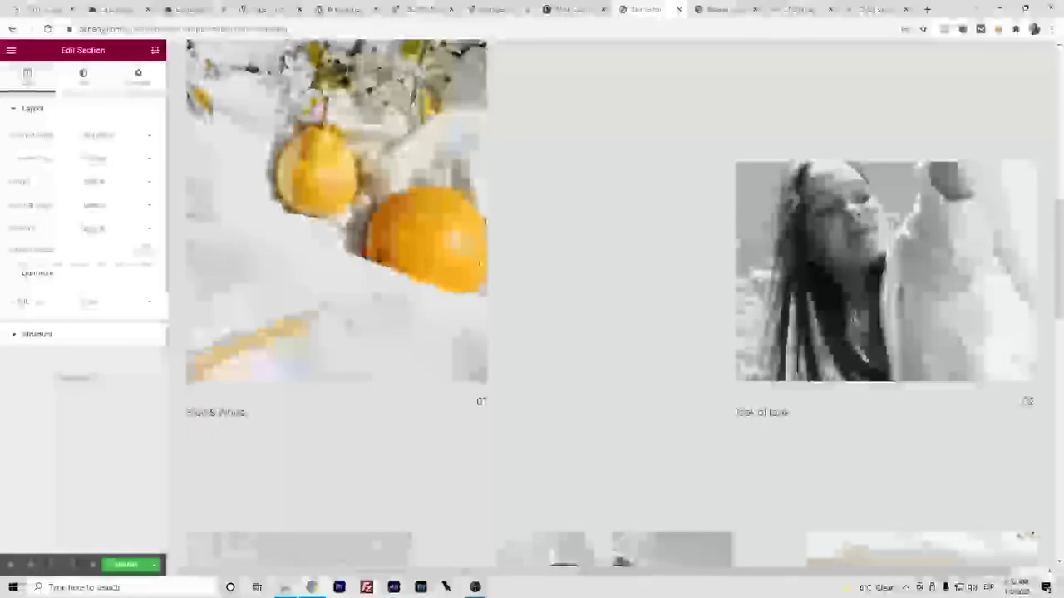
{"action": "scroll", "coordinate": [644, 271], "scroll_direction": "down", "scroll_amount": 10}
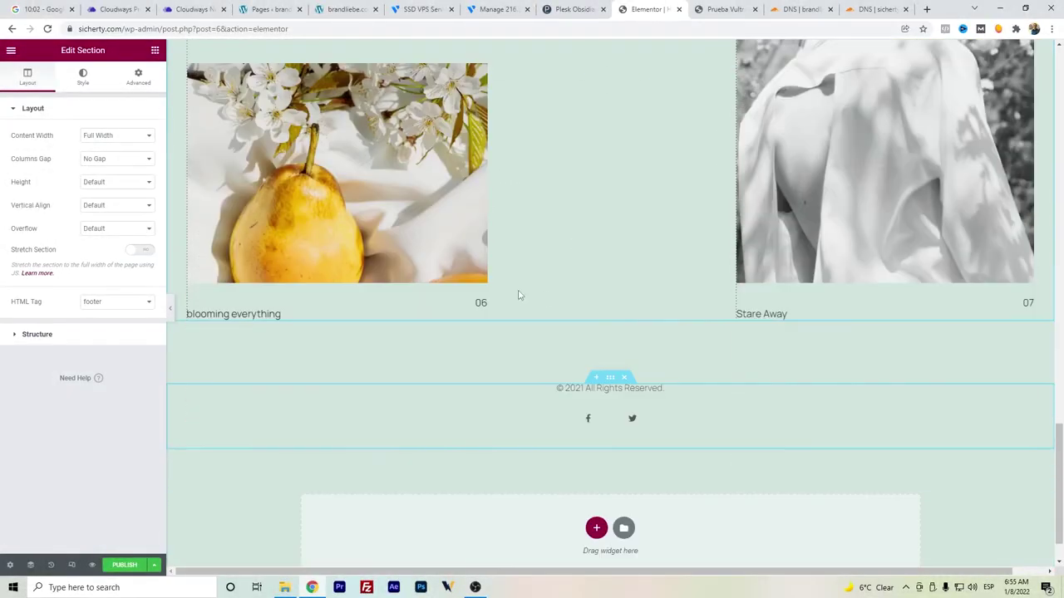
{"action": "left_click", "coordinate": [131, 566]}
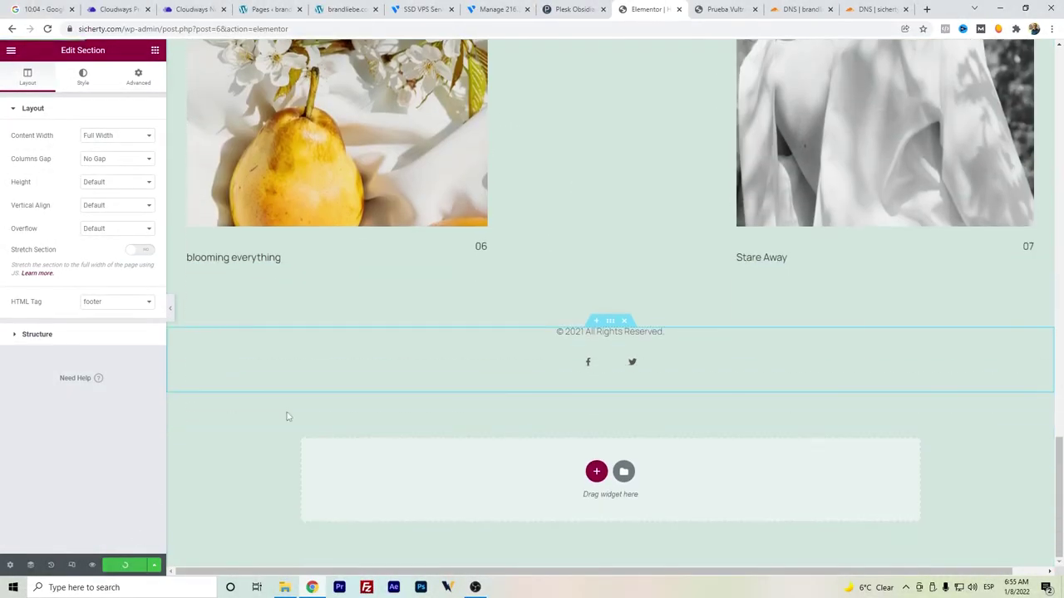
- Exit Elementor back to the WordPress pages list
{"action": "left_click", "coordinate": [11, 50]}
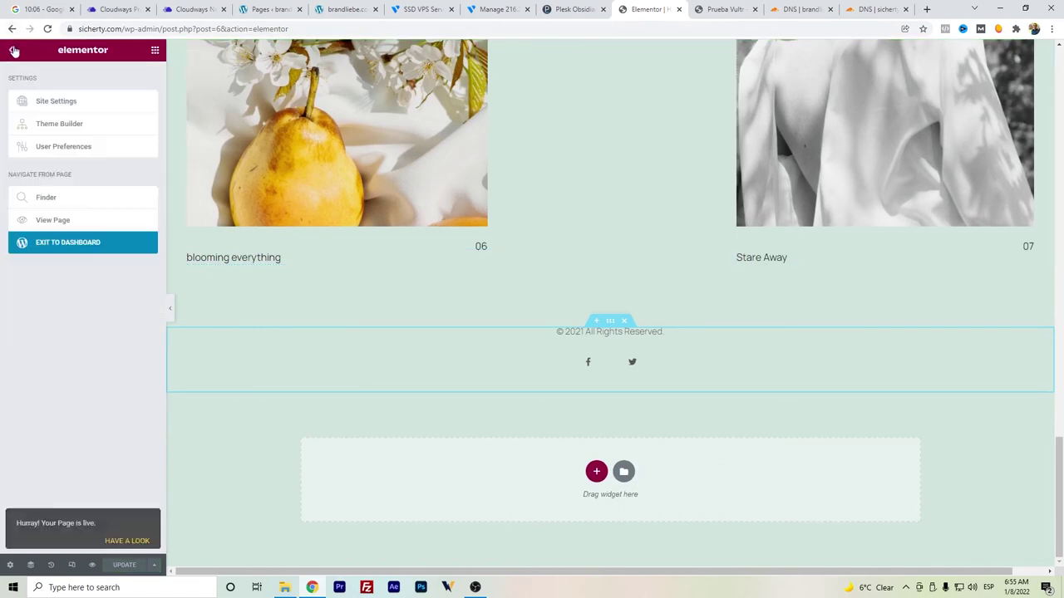
{"action": "left_click", "coordinate": [89, 246]}
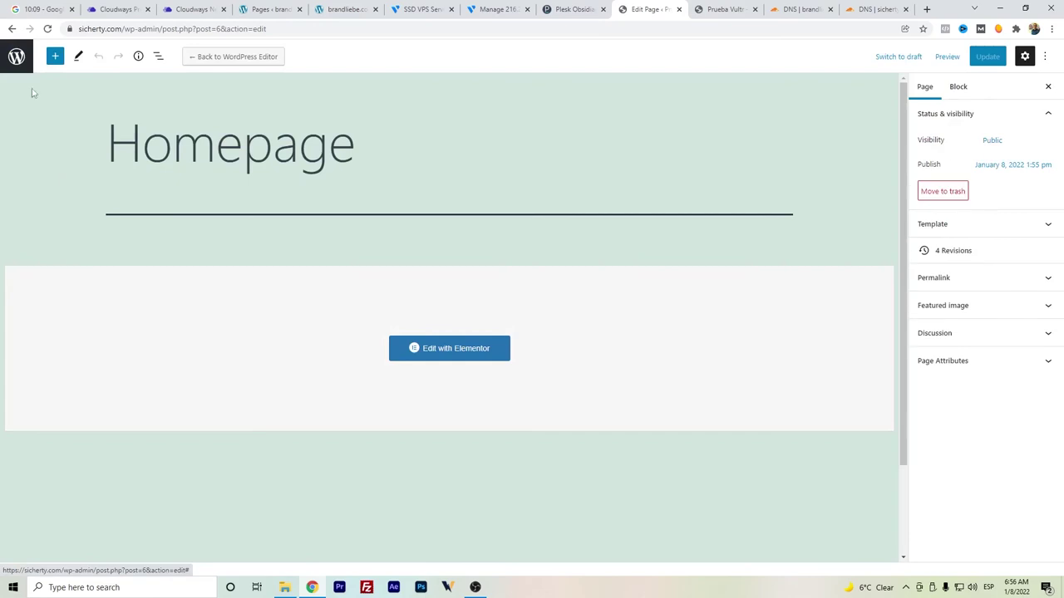
{"action": "left_click", "coordinate": [17, 55]}
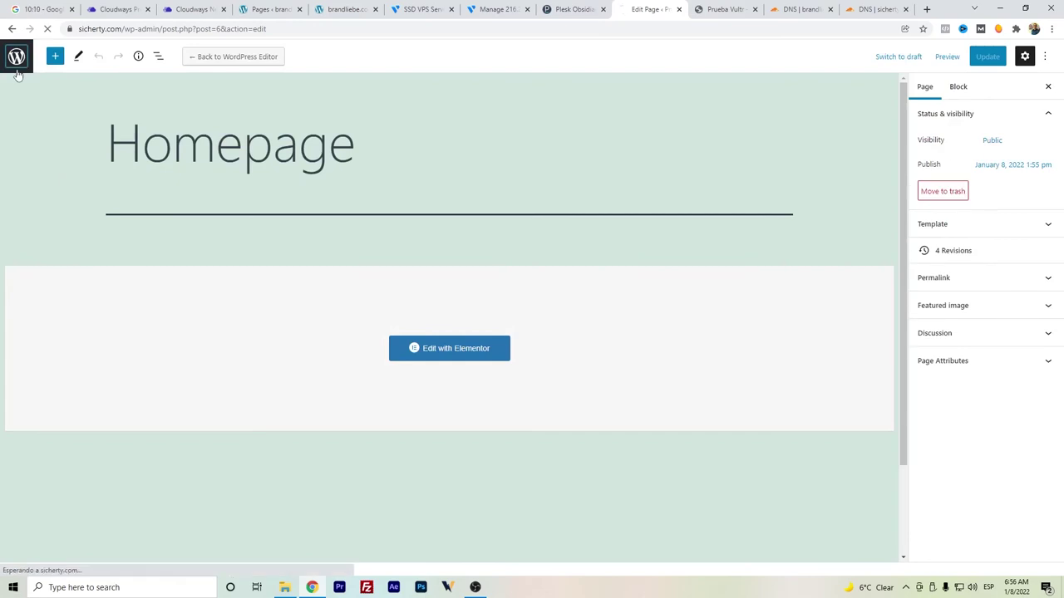
- In the Customizer, set Homepage as the static front page and publish the change
{"action": "mouse_move", "coordinate": [65, 271]}
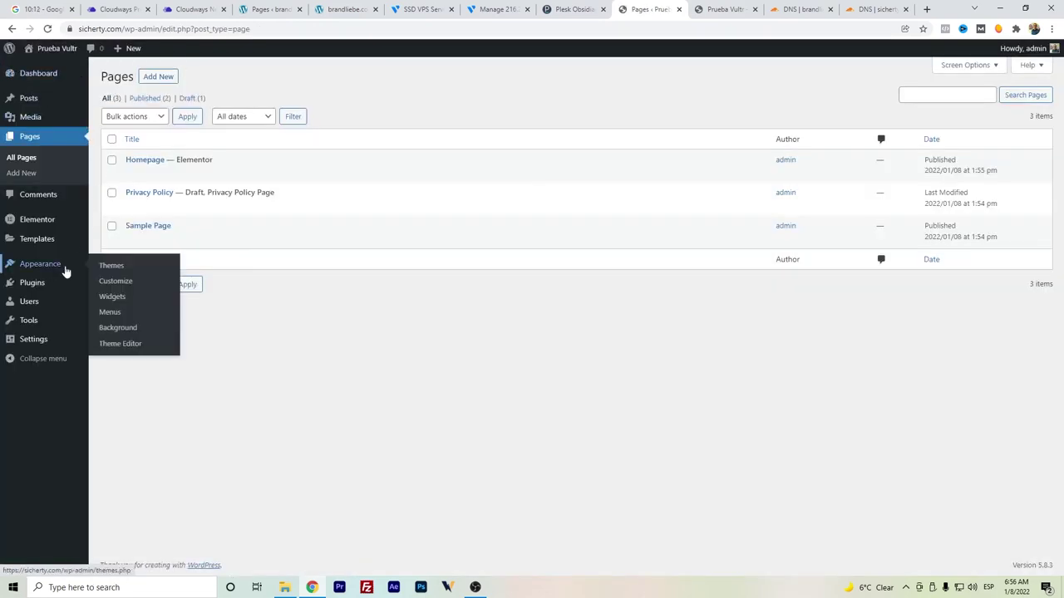
{"action": "left_click", "coordinate": [101, 281]}
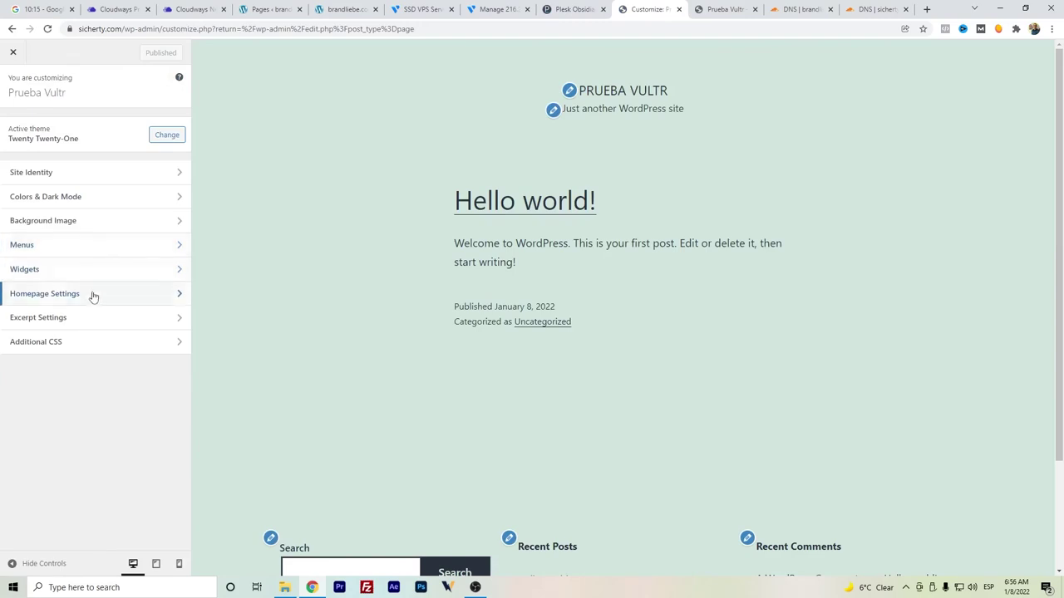
{"action": "left_click", "coordinate": [94, 298]}
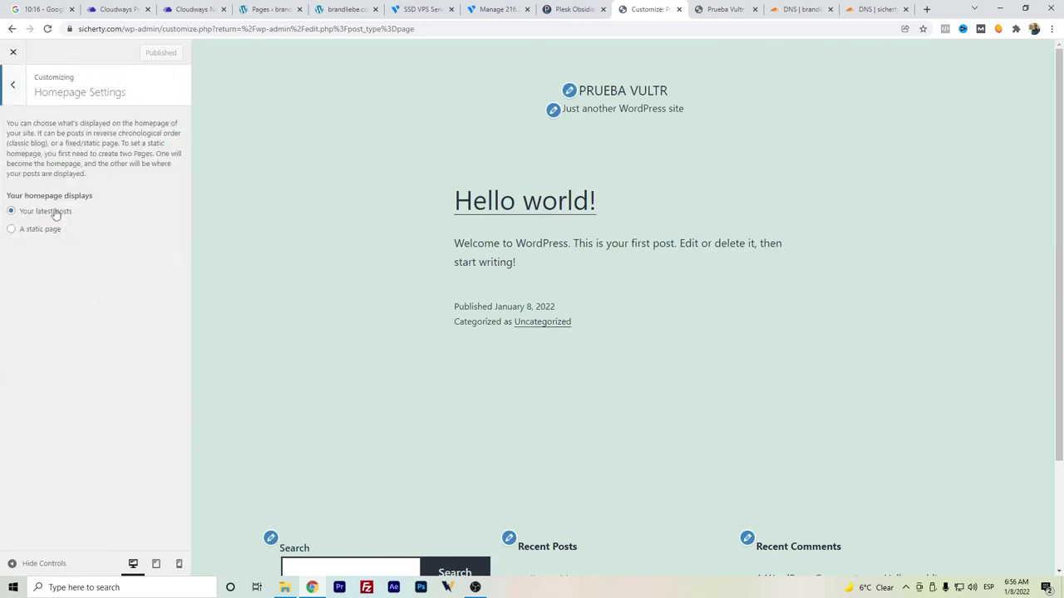
{"action": "left_click", "coordinate": [56, 230]}
{"action": "left_click", "coordinate": [39, 277]}
{"action": "left_click", "coordinate": [47, 300]}
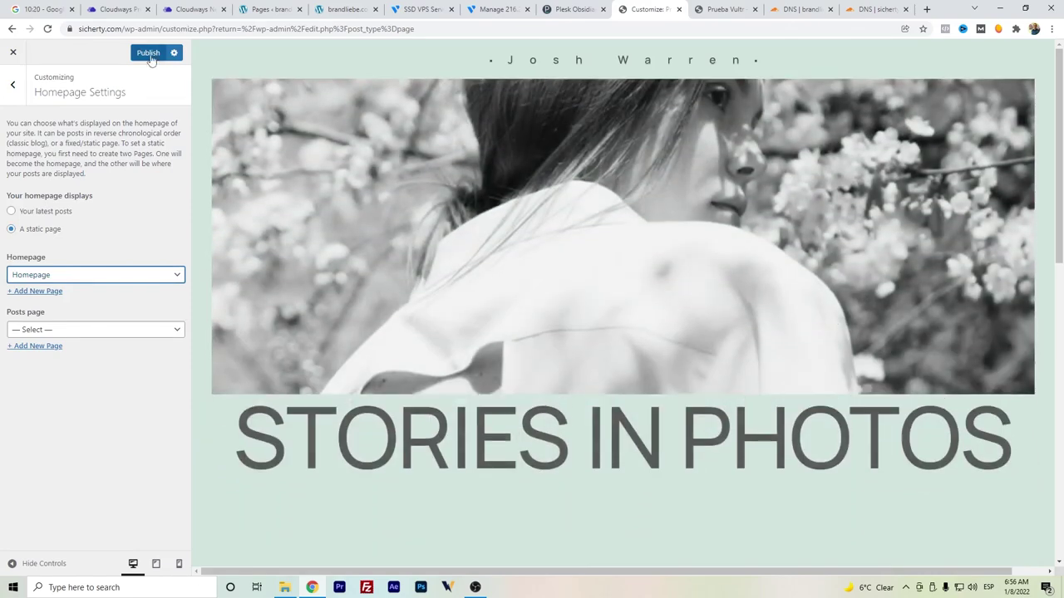
{"action": "left_click", "coordinate": [148, 52]}
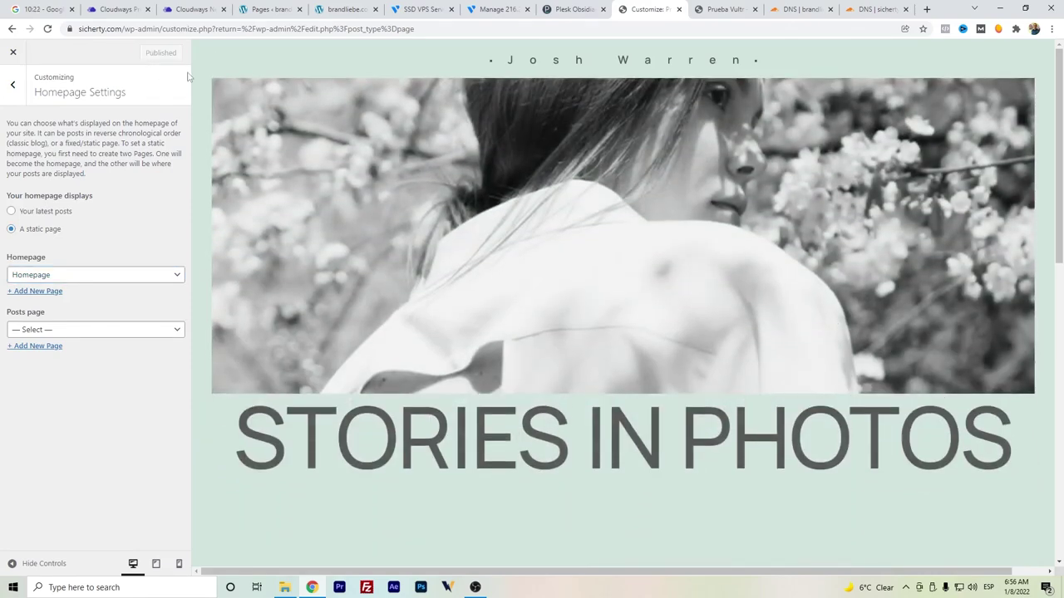
{"action": "left_click", "coordinate": [12, 52]}
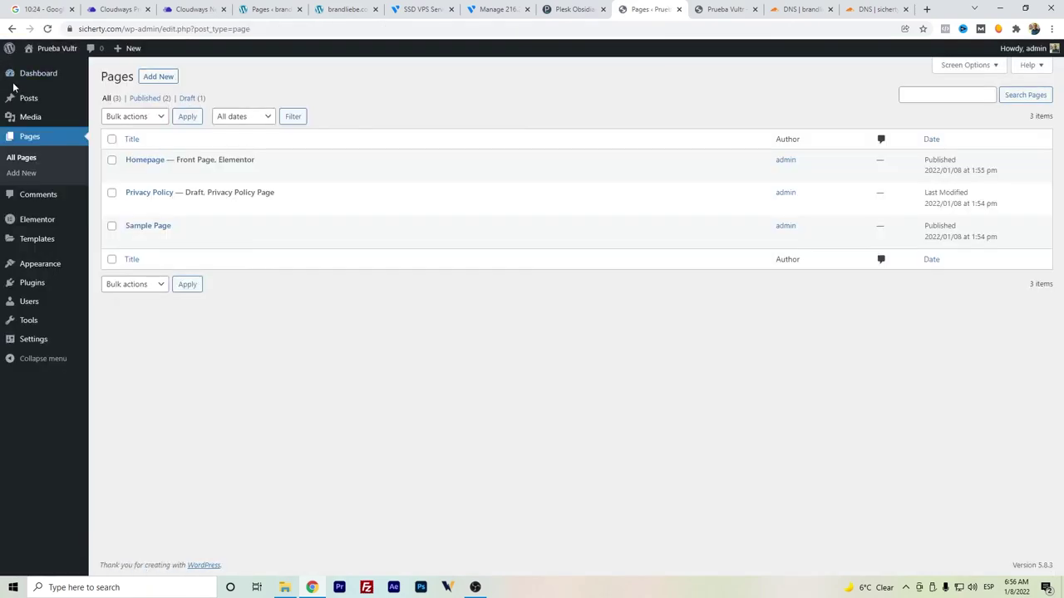
- Open the live Homepage in a new tab and scroll through it
{"action": "mouse_move", "coordinate": [173, 169]}
{"action": "right_click", "coordinate": [211, 177]}
{"action": "left_click", "coordinate": [221, 182]}
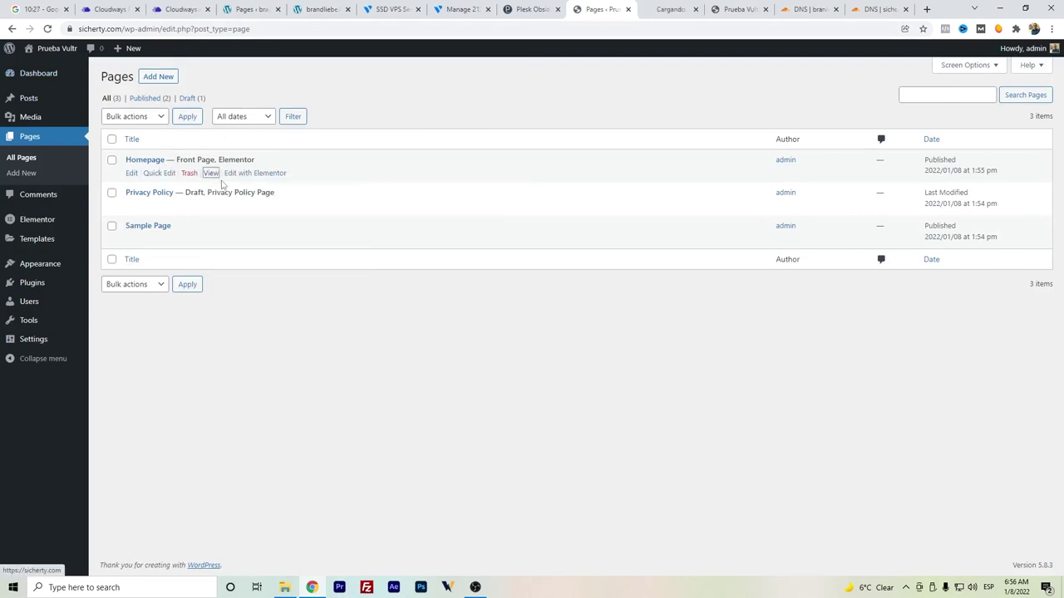
{"action": "left_click", "coordinate": [645, 8]}
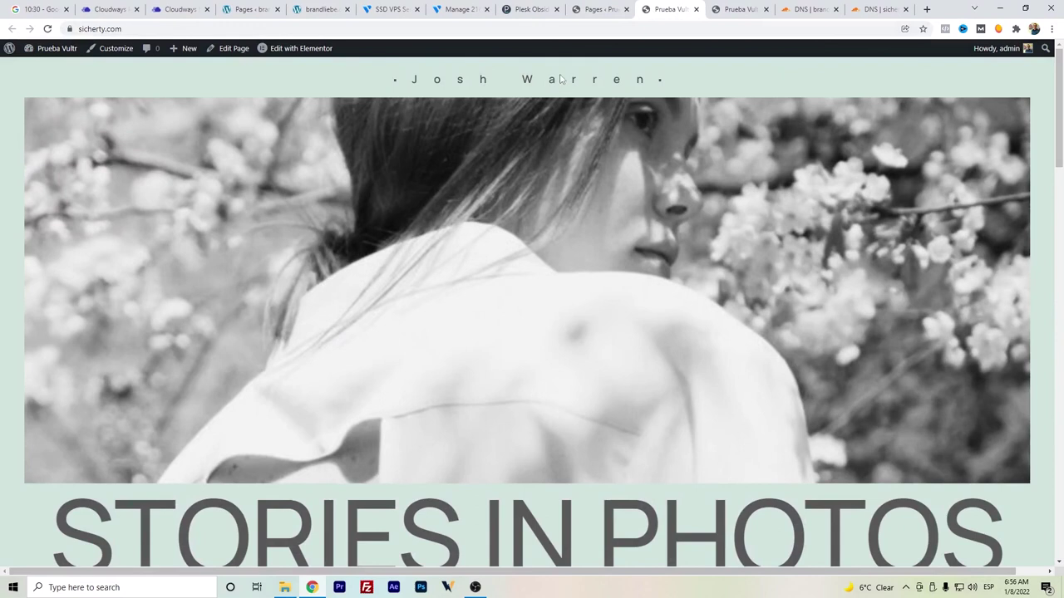
{"action": "scroll", "coordinate": [631, 208], "scroll_direction": "down", "scroll_amount": 12}
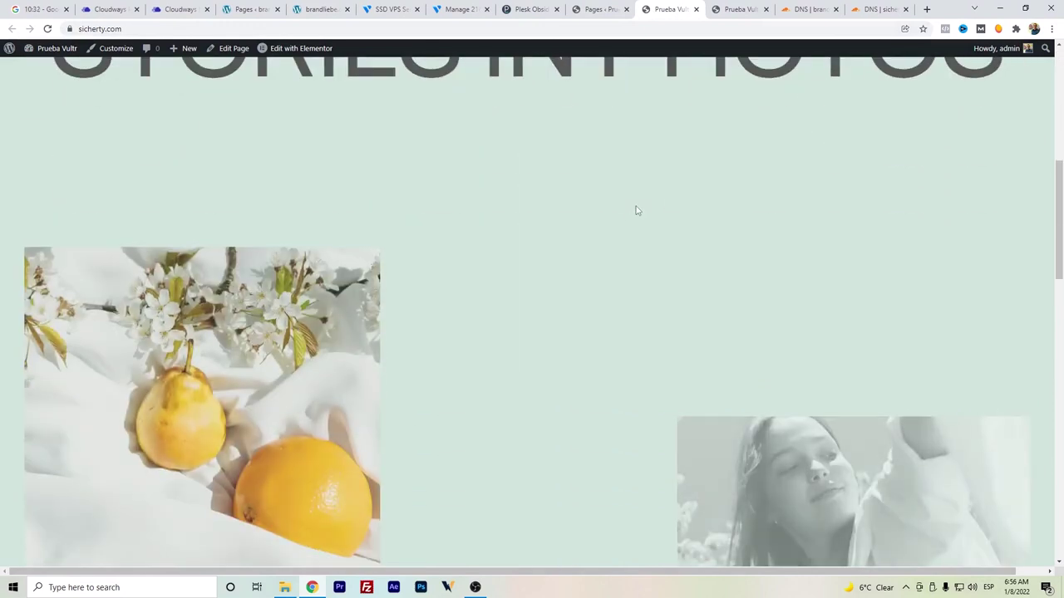
{"action": "scroll", "coordinate": [636, 214], "scroll_direction": "down", "scroll_amount": 7}
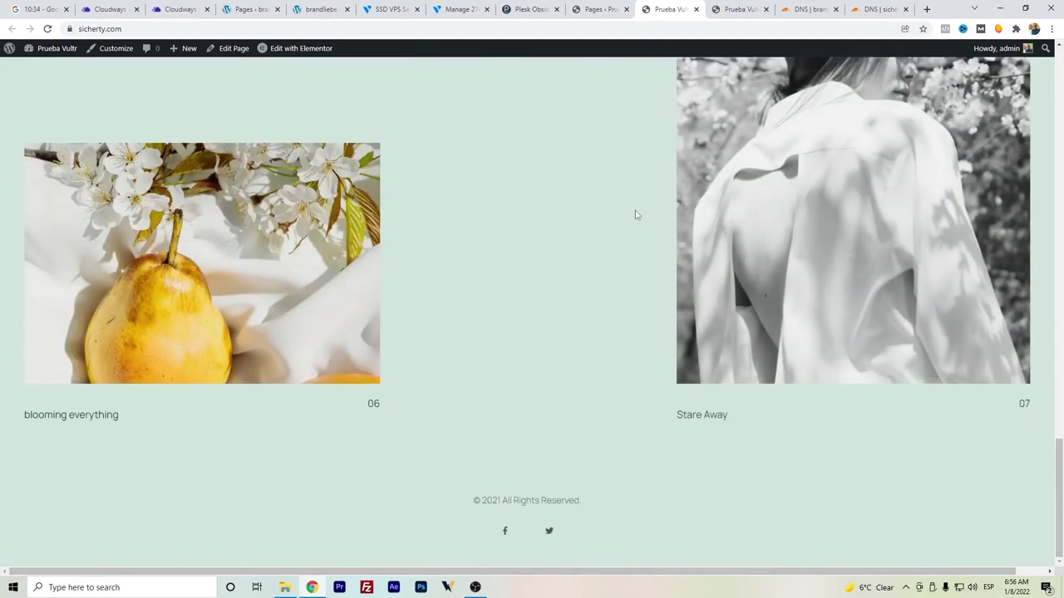
{"action": "scroll", "coordinate": [636, 215], "scroll_direction": "up", "scroll_amount": 10}
{"action": "scroll", "coordinate": [635, 214], "scroll_direction": "up", "scroll_amount": 8}
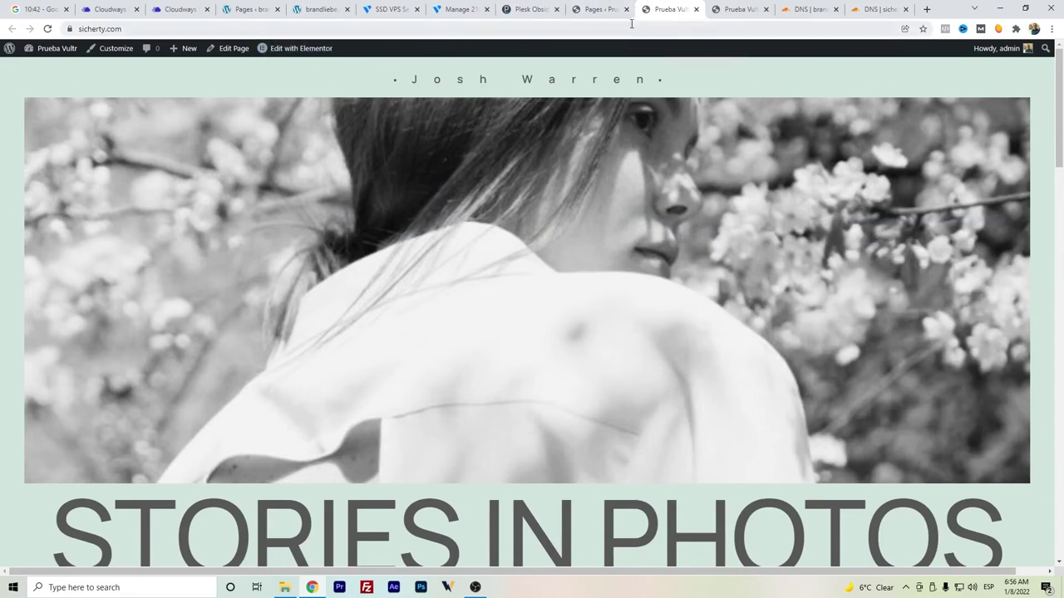
- Place the sicherty.com tab beside brandliebe.com and flip between the two to compare them
{"action": "left_click_drag", "start_coordinate": [665, 10], "coordinate": [389, 10]}
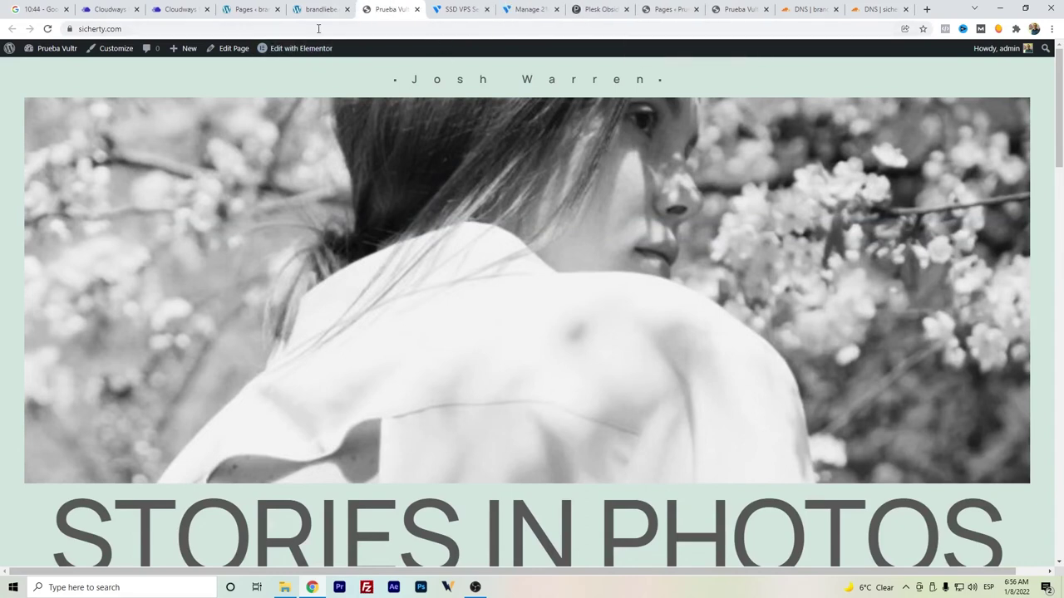
{"action": "left_click", "coordinate": [335, 7]}
{"action": "scroll", "coordinate": [406, 125], "scroll_direction": "up", "scroll_amount": 10}
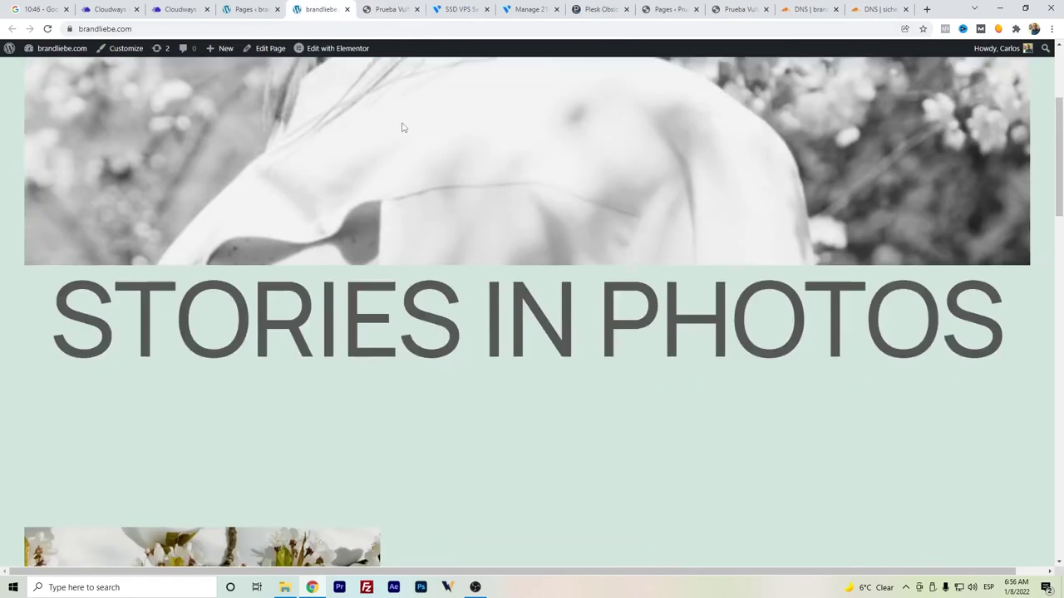
{"action": "left_click", "coordinate": [407, 7]}
{"action": "left_click", "coordinate": [326, 7]}
{"action": "left_click", "coordinate": [382, 6]}
{"action": "left_click", "coordinate": [326, 6]}
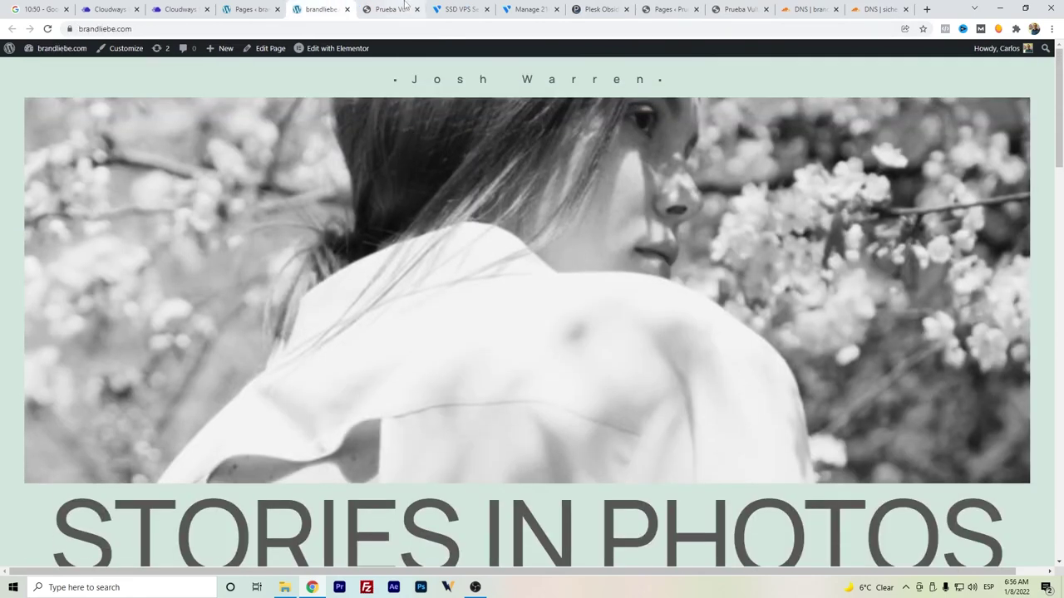
{"action": "left_click", "coordinate": [406, 7]}
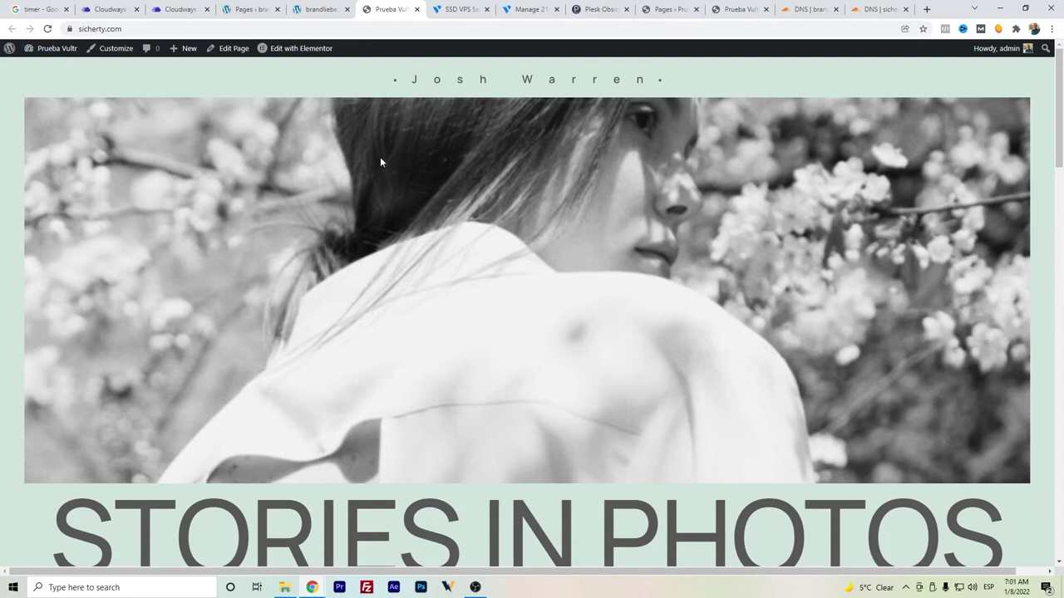
- Enable proxying on the sicherty.com A record and the www CNAME record, saving each
{"action": "left_click", "coordinate": [881, 8]}
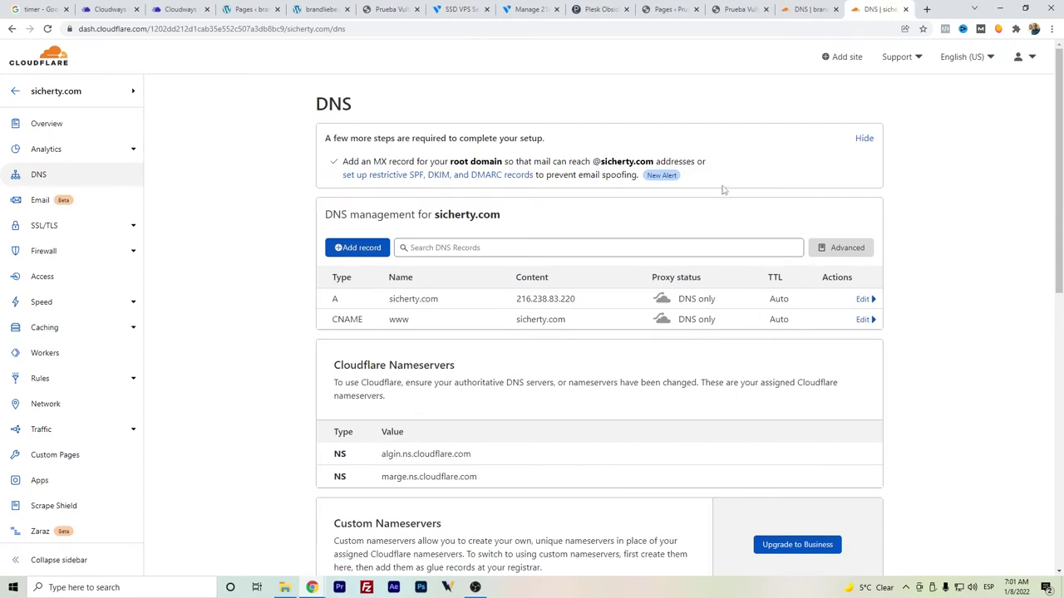
{"action": "left_click", "coordinate": [867, 300]}
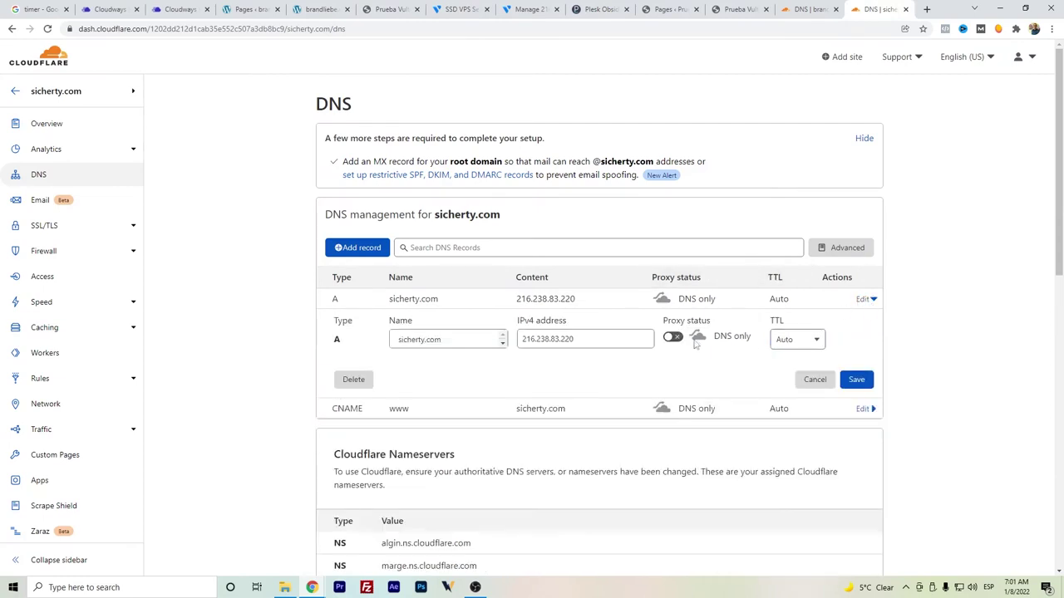
{"action": "left_click", "coordinate": [671, 341]}
{"action": "left_click", "coordinate": [852, 381]}
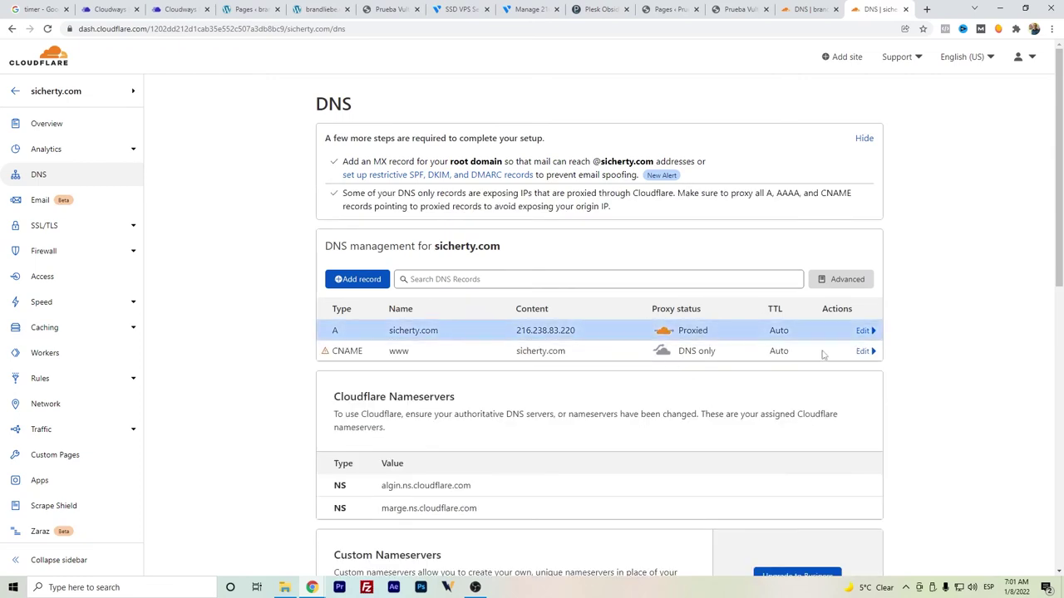
{"action": "left_click", "coordinate": [866, 352]}
{"action": "left_click", "coordinate": [673, 389]}
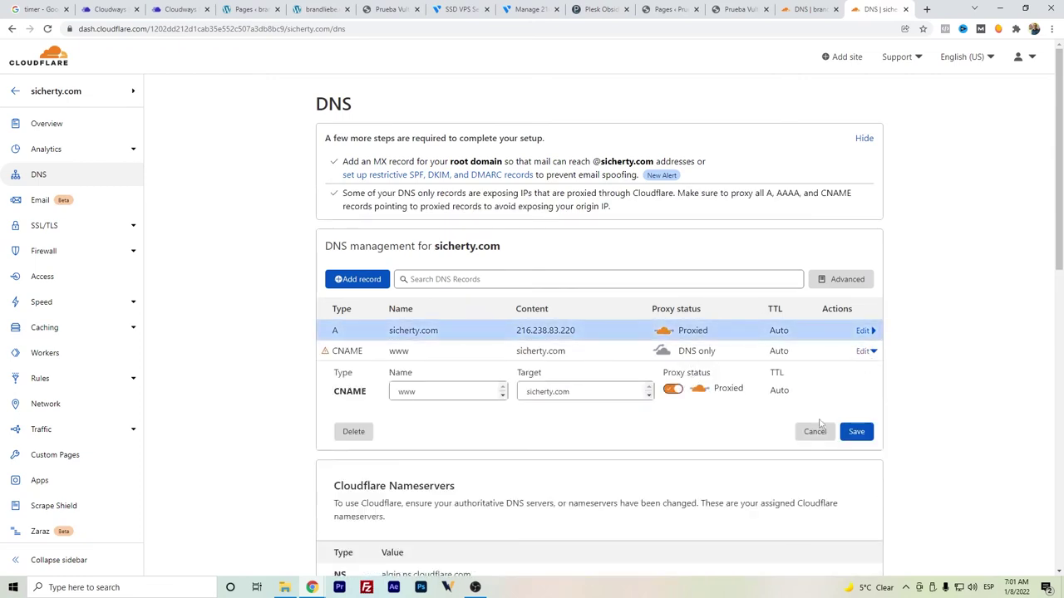
{"action": "left_click", "coordinate": [852, 432]}
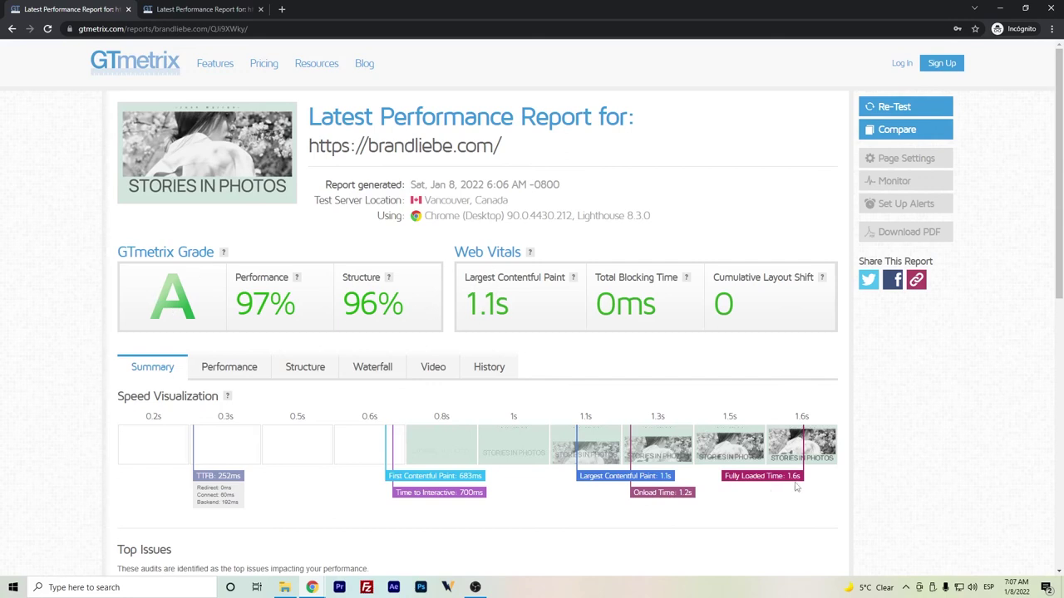
{"action": "scroll", "coordinate": [667, 368], "scroll_direction": "down", "scroll_amount": 2}
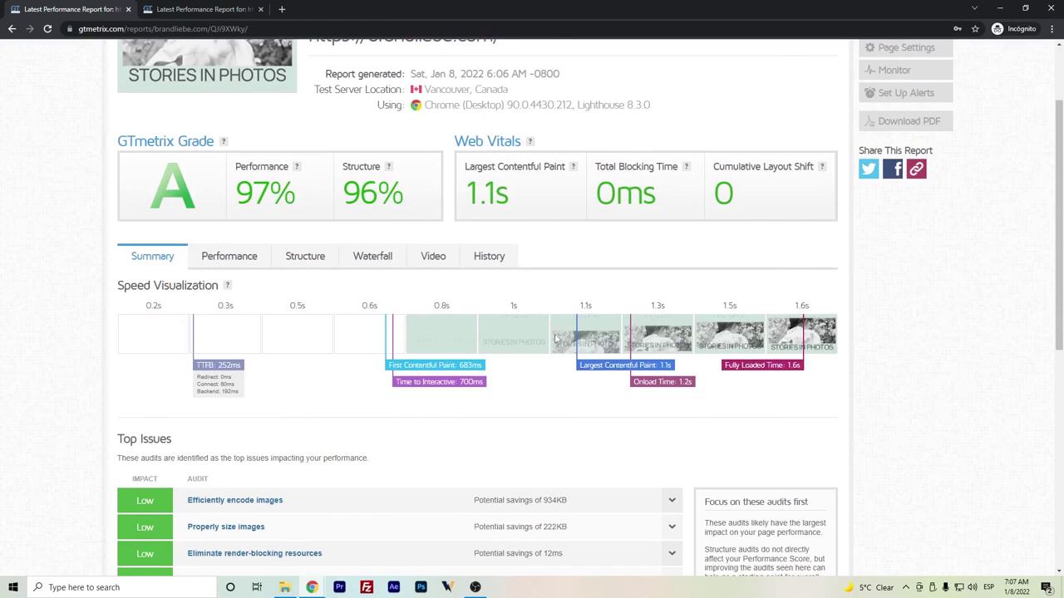
{"action": "scroll", "coordinate": [555, 336], "scroll_direction": "down", "scroll_amount": 2}
{"action": "left_click", "coordinate": [254, 156]}
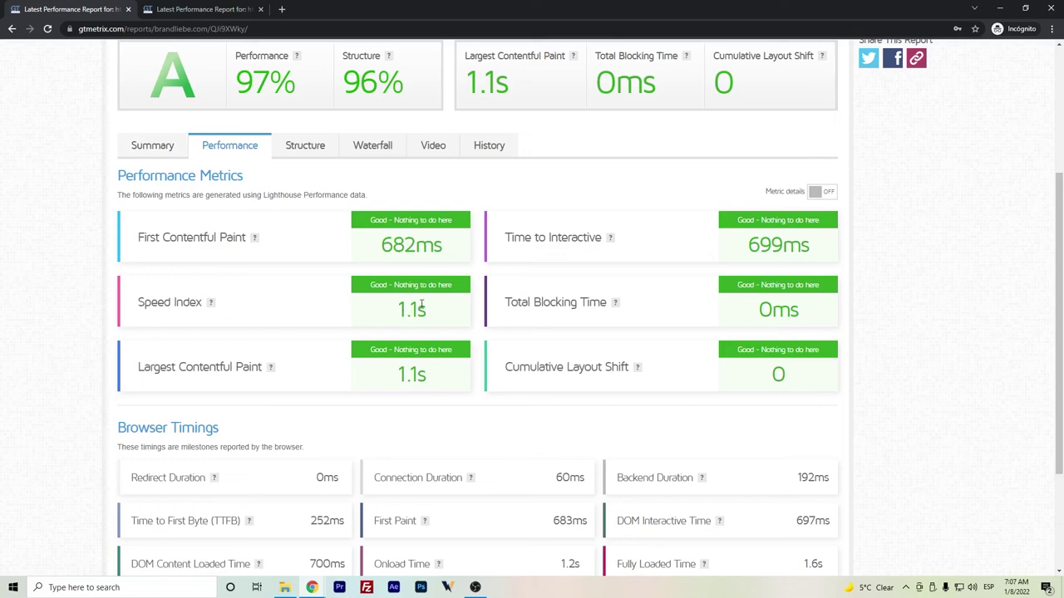
{"action": "left_click", "coordinate": [366, 149]}
{"action": "scroll", "coordinate": [376, 279], "scroll_direction": "down", "scroll_amount": 3}
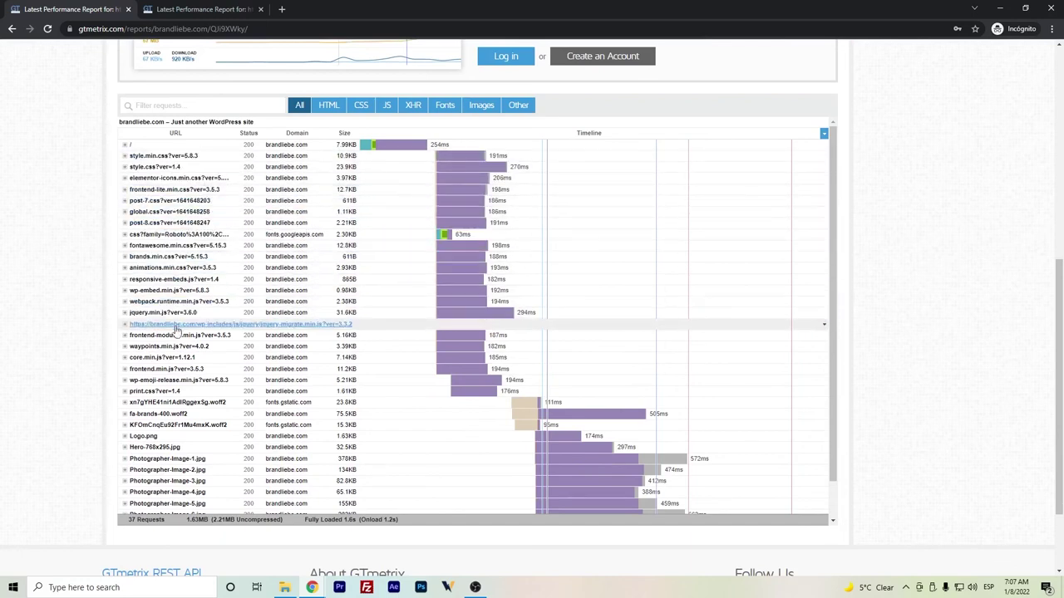
{"action": "scroll", "coordinate": [188, 365], "scroll_direction": "down", "scroll_amount": 1}
{"action": "scroll", "coordinate": [188, 366], "scroll_direction": "down", "scroll_amount": 2}
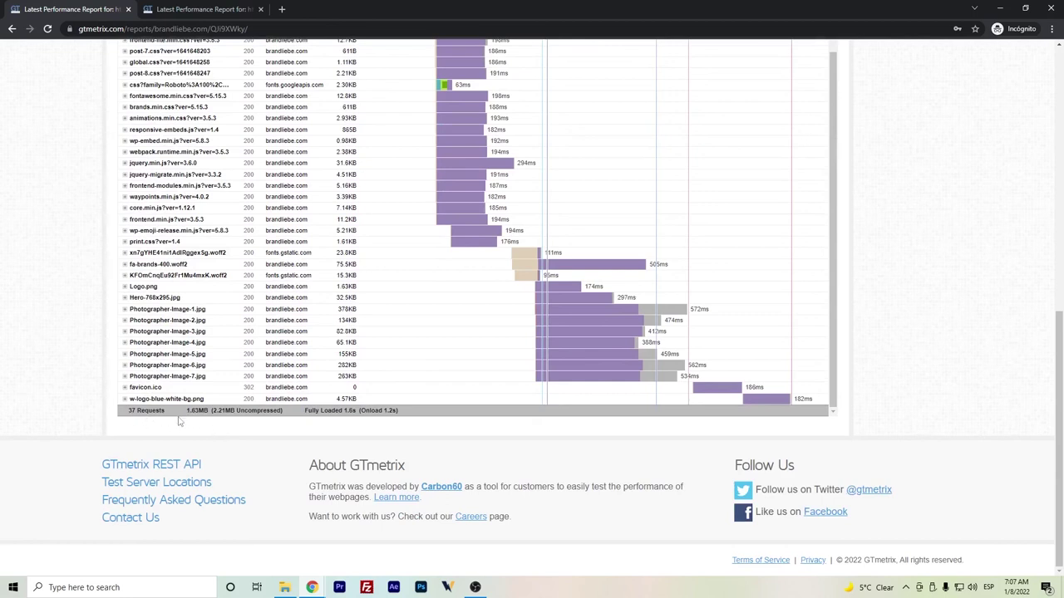
{"action": "scroll", "coordinate": [72, 380], "scroll_direction": "up", "scroll_amount": 7}
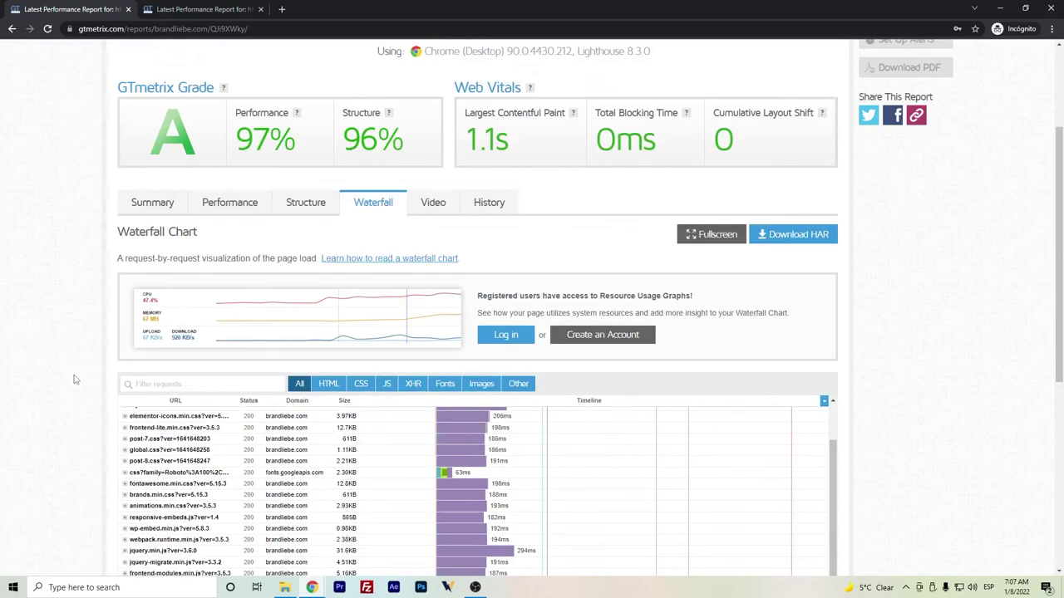
{"action": "left_click", "coordinate": [170, 376]}
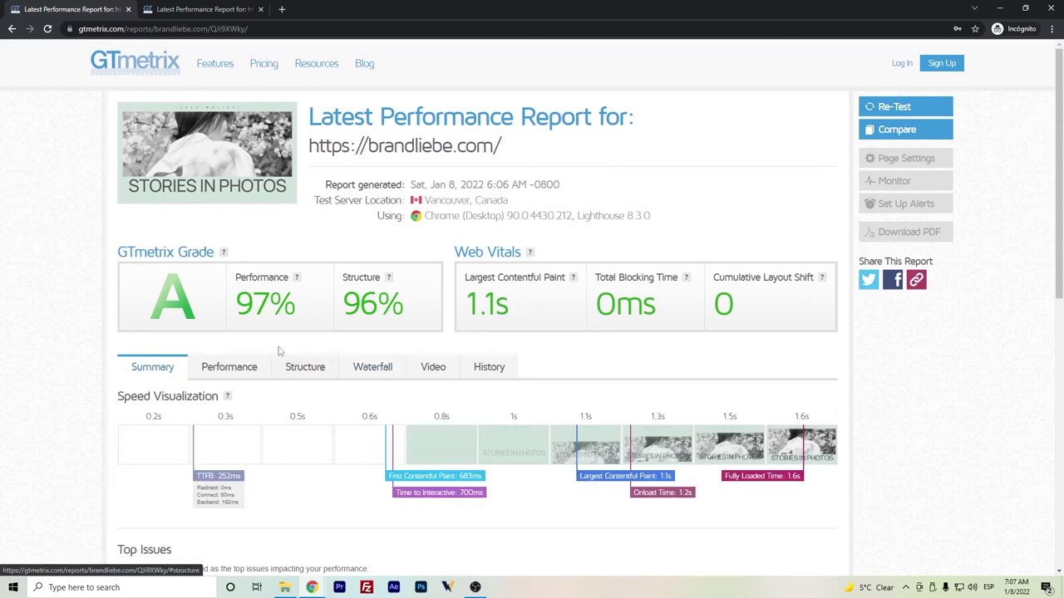
{"action": "scroll", "coordinate": [565, 432], "scroll_direction": "down", "scroll_amount": 1}
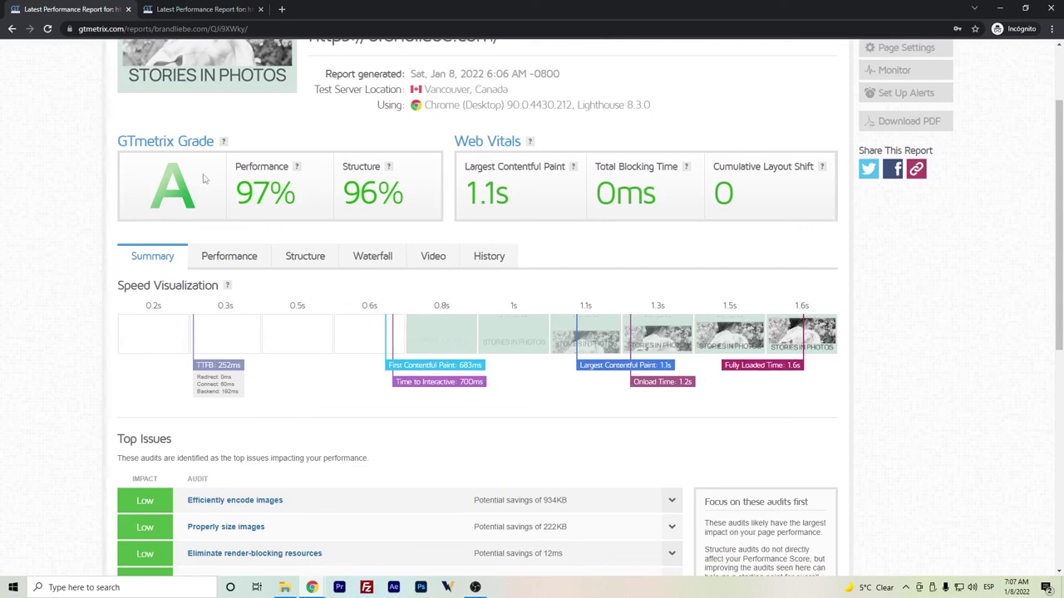
{"action": "scroll", "coordinate": [208, 180], "scroll_direction": "up", "scroll_amount": 2}
{"action": "left_click", "coordinate": [190, 8]}
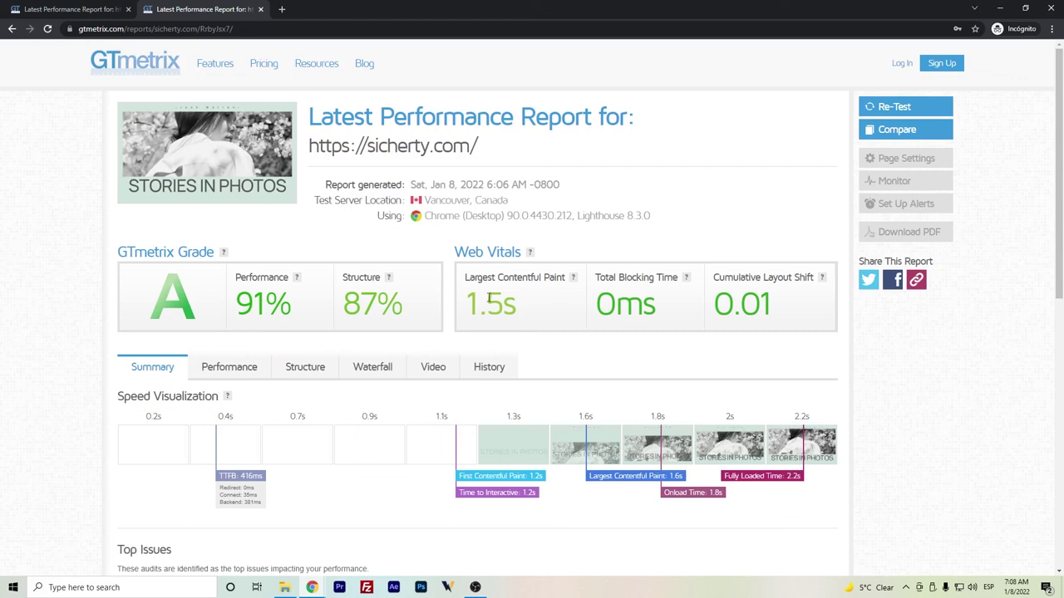
{"action": "left_click", "coordinate": [41, 7]}
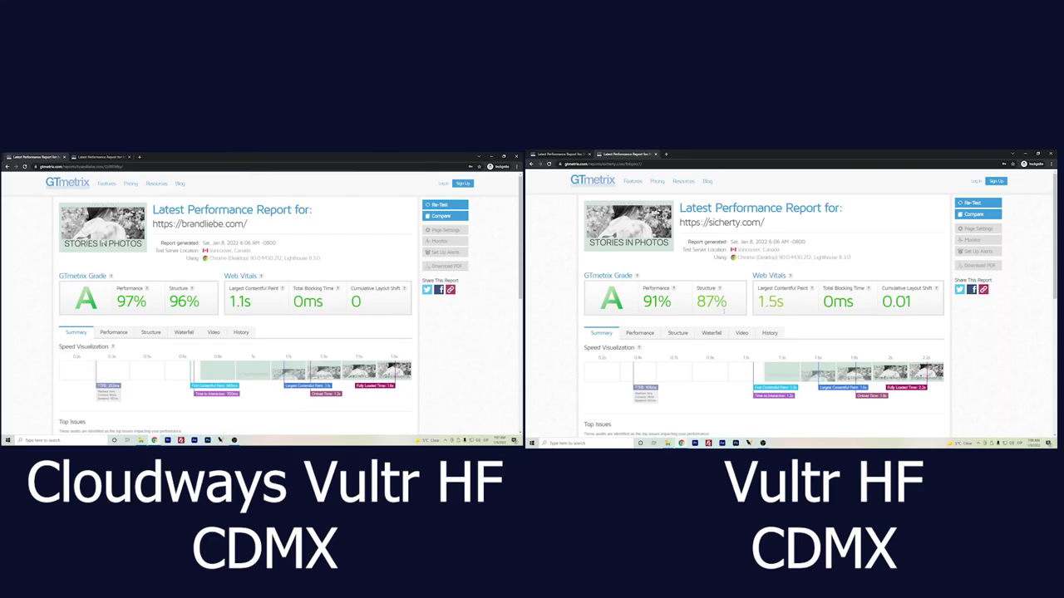